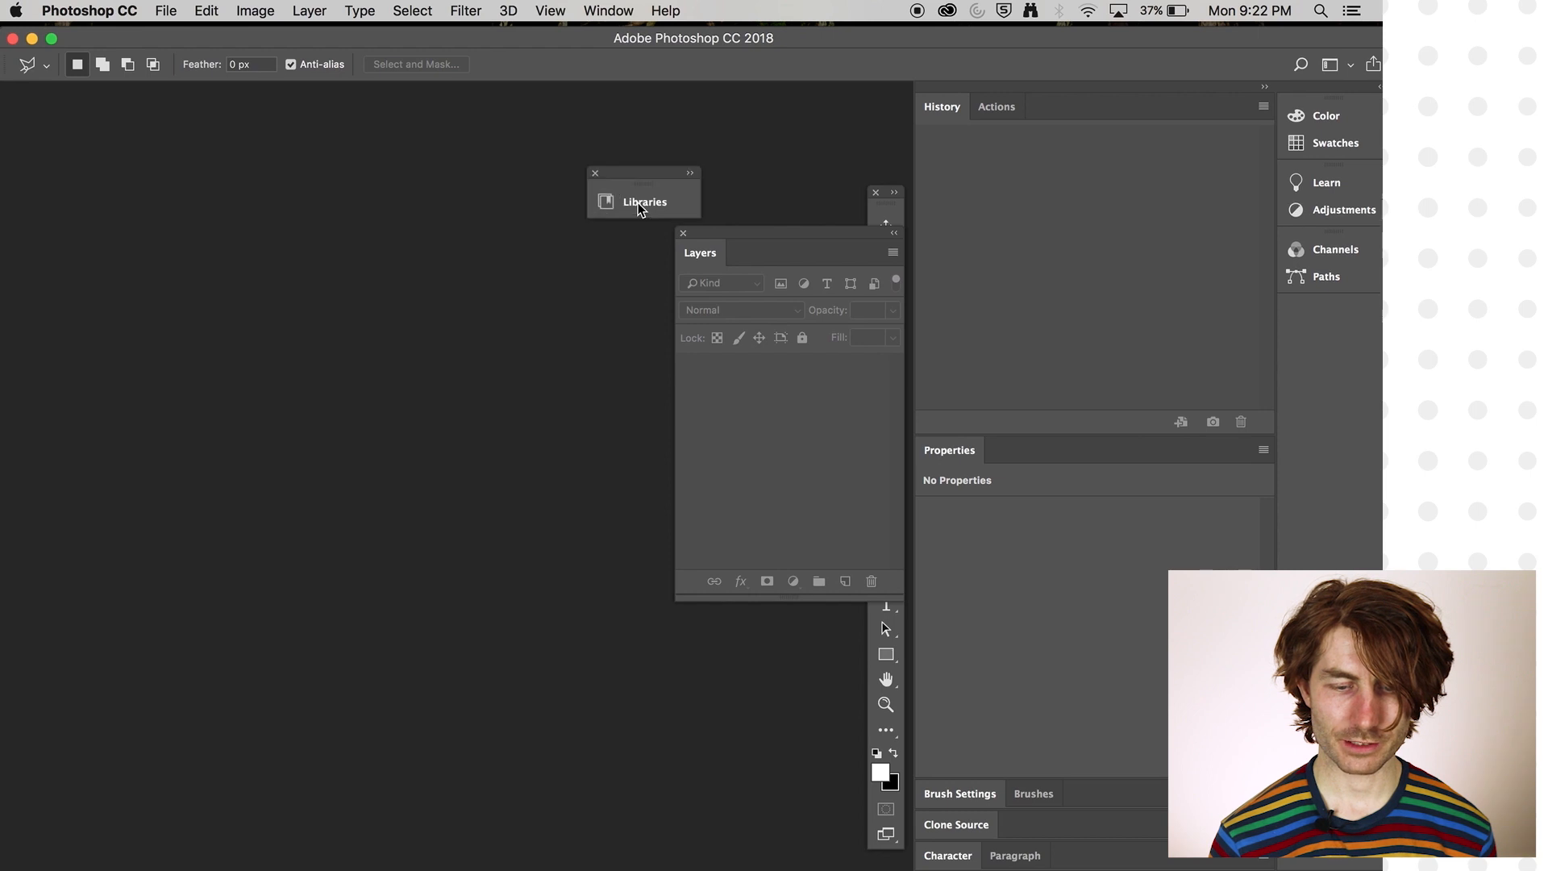
- Close the floating Libraries, Layers and Tools panels
{"action": "left_click", "coordinate": [605, 172]}
{"action": "left_click", "coordinate": [681, 234]}
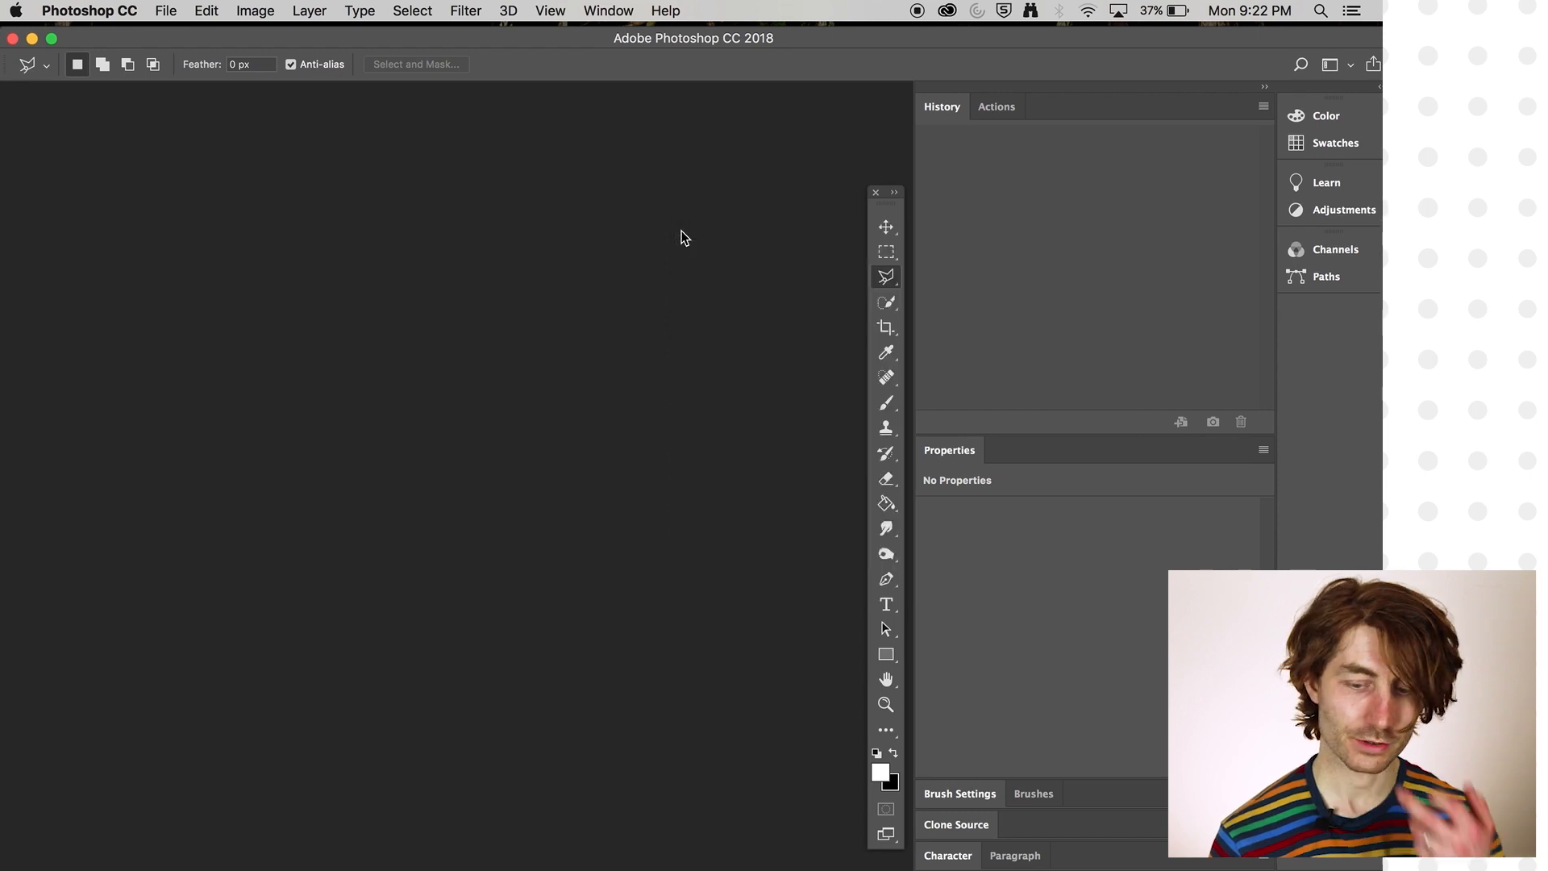
{"action": "left_click", "coordinate": [876, 192]}
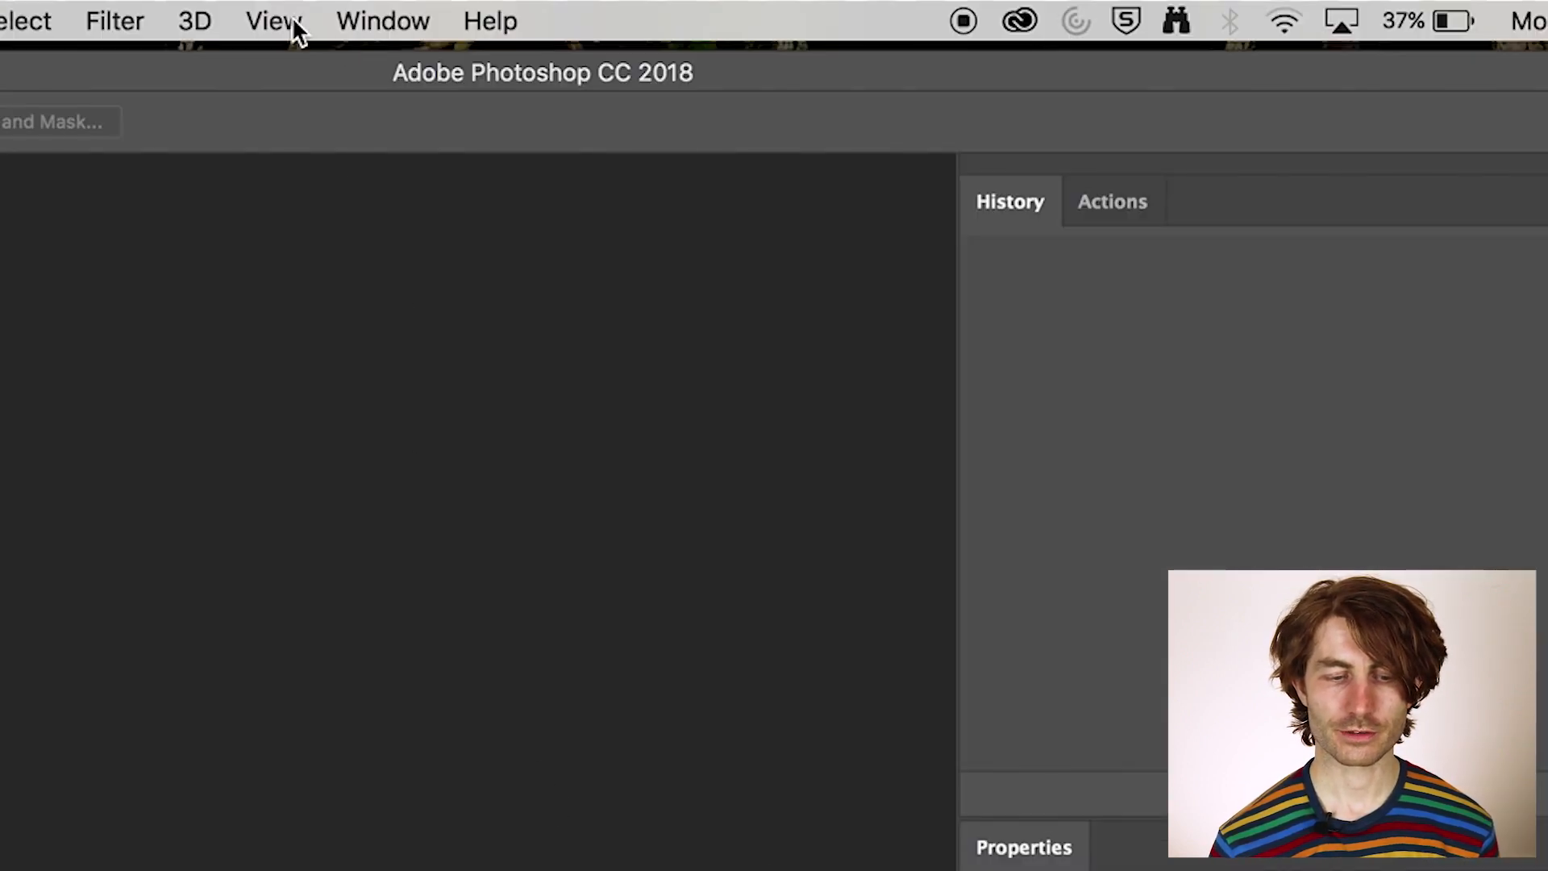
- Reset the Essentials workspace to its default panel layout
{"action": "left_click", "coordinate": [392, 22]}
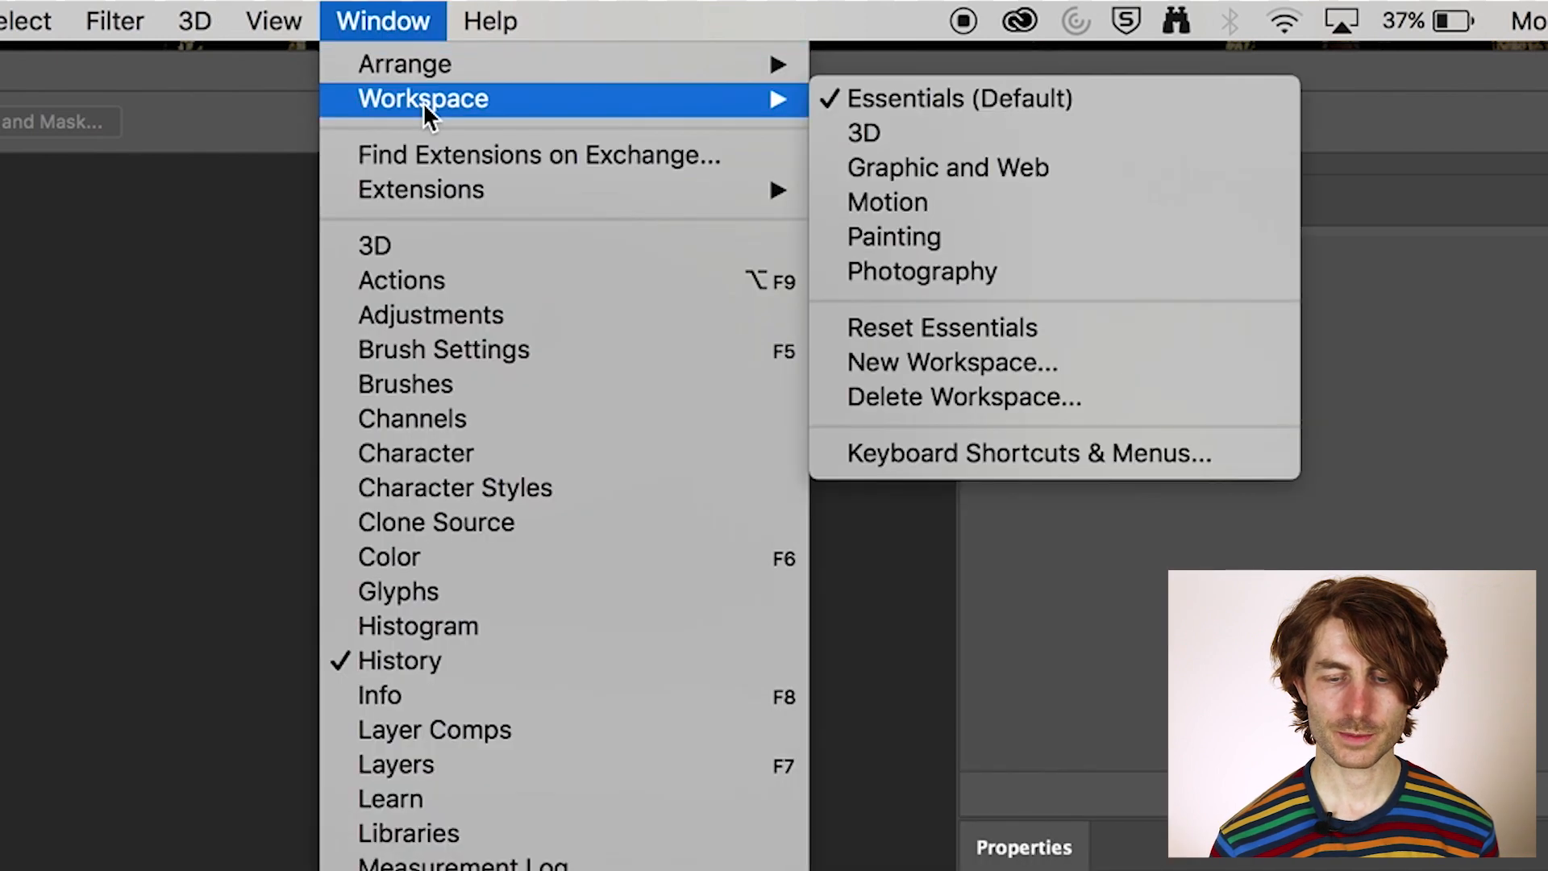
{"action": "mouse_move", "coordinate": [810, 65]}
{"action": "mouse_move", "coordinate": [778, 109]}
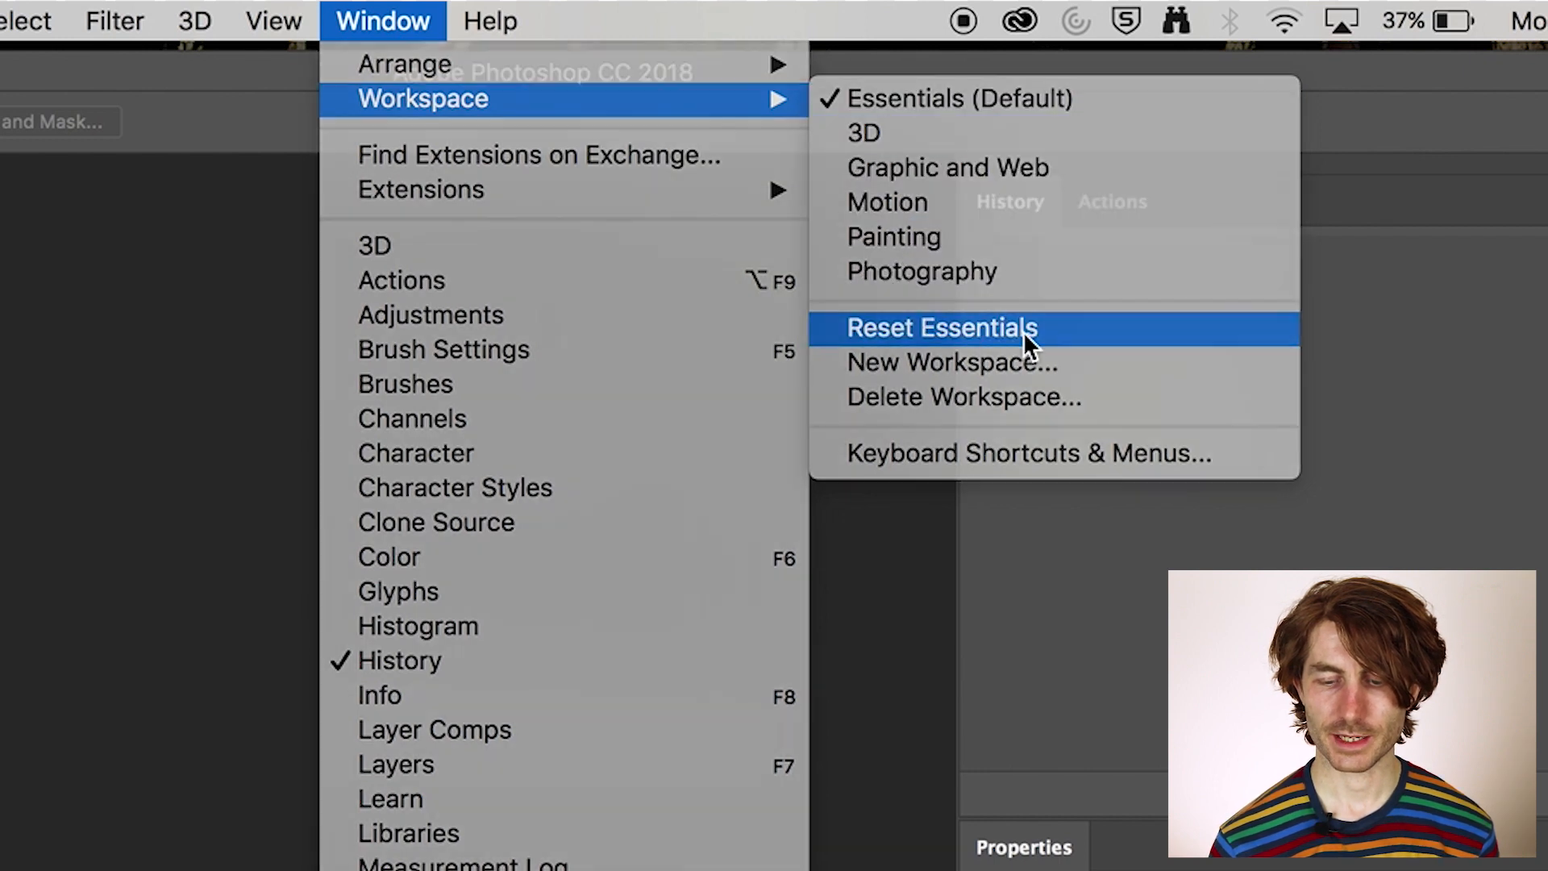
{"action": "left_click", "coordinate": [1023, 332]}
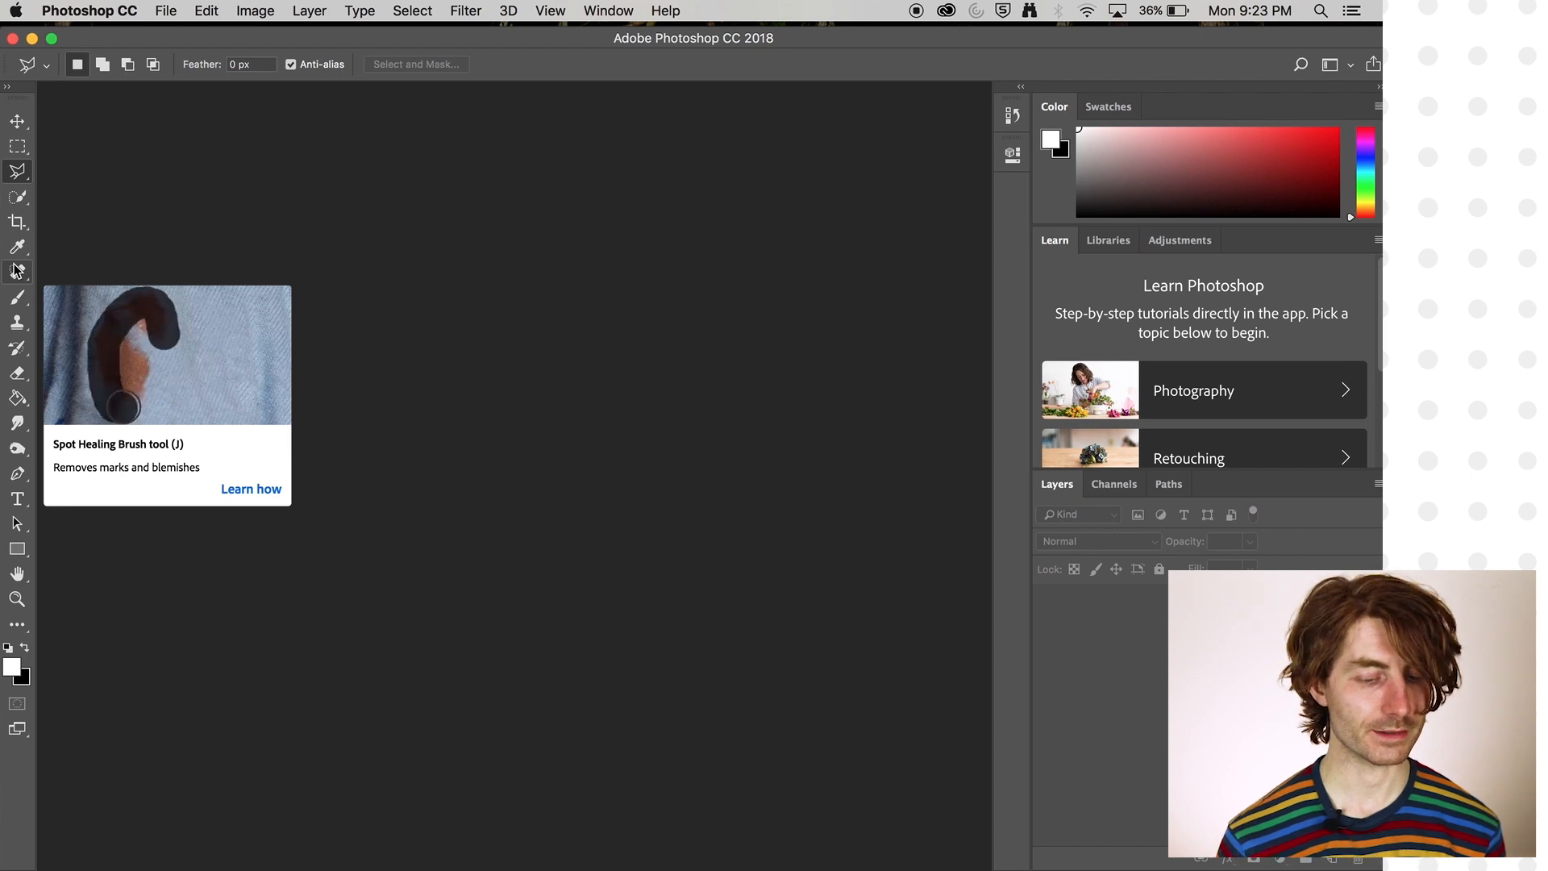
- Activate the Rectangular Marquee, Quick Selection and Eyedropper tools in turn to compare their options
{"action": "left_click", "coordinate": [18, 145]}
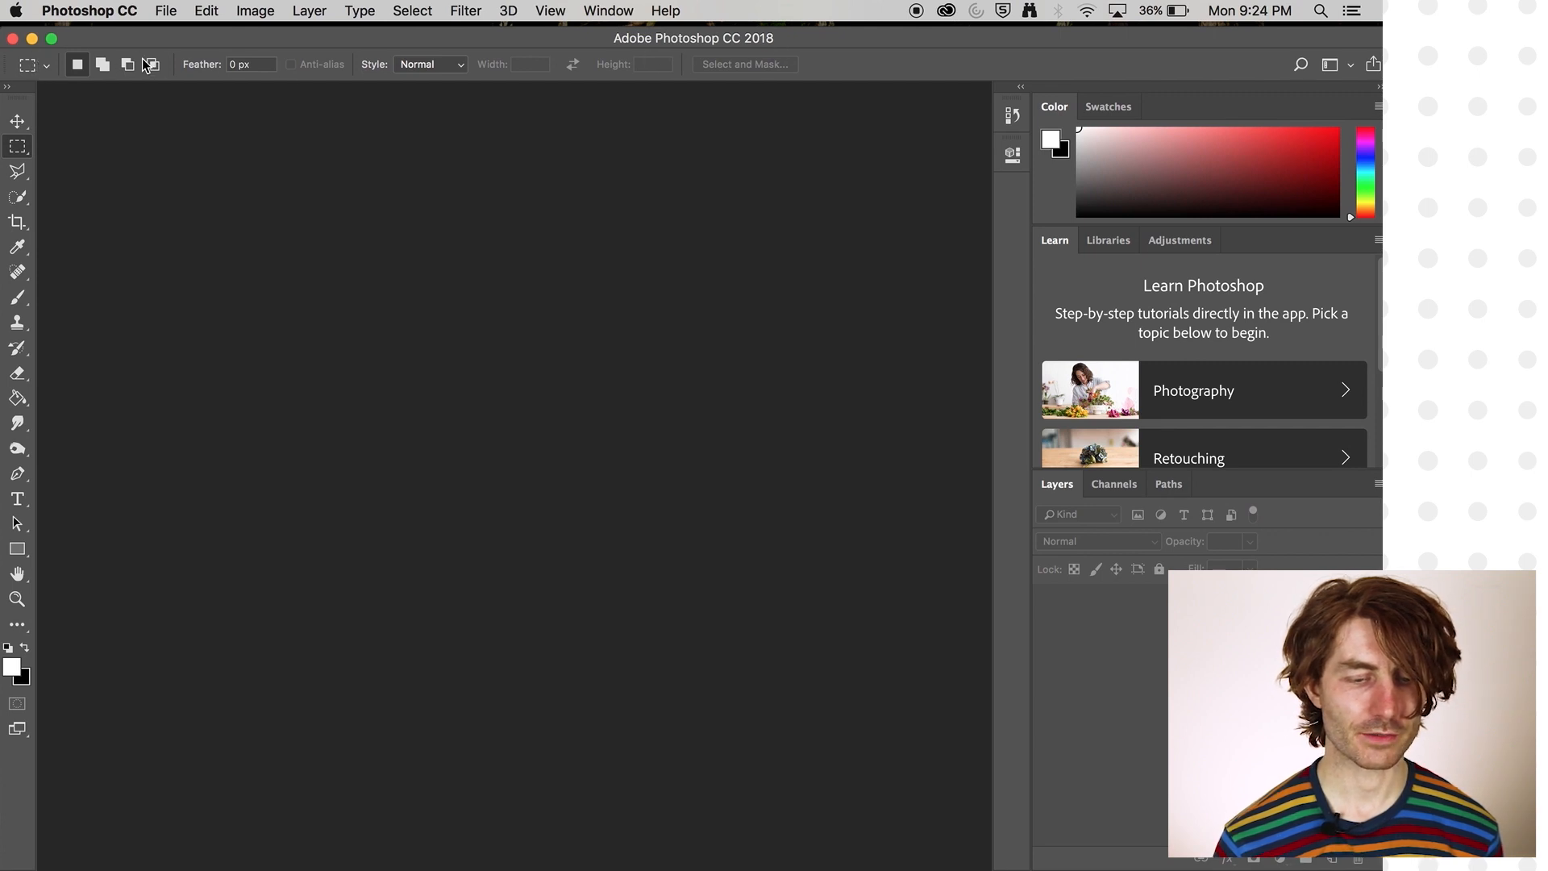
{"action": "left_click", "coordinate": [18, 196]}
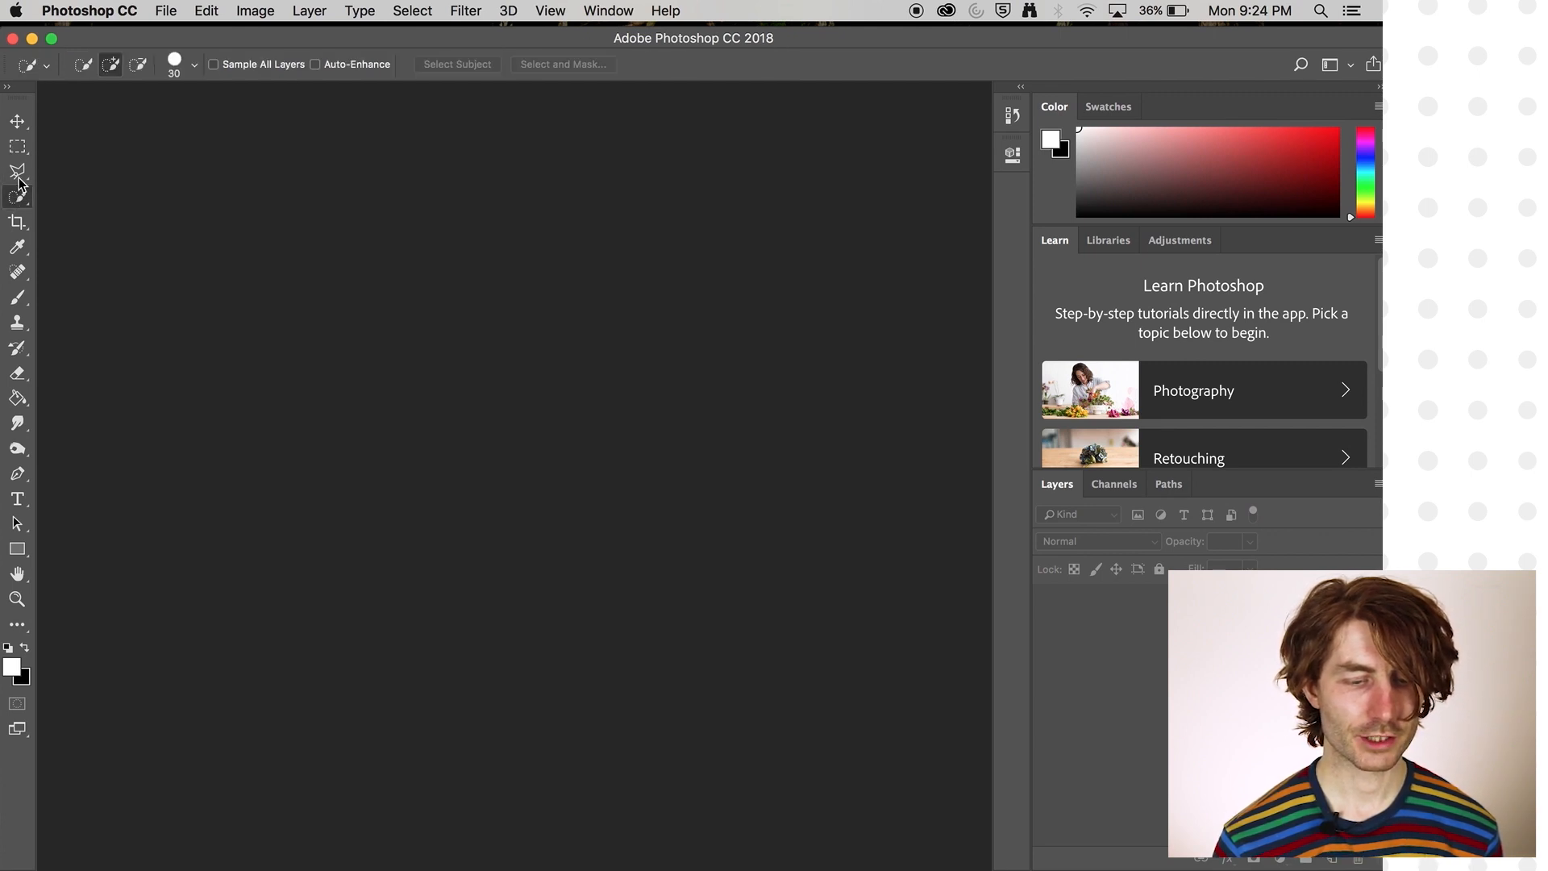
{"action": "left_click", "coordinate": [24, 249]}
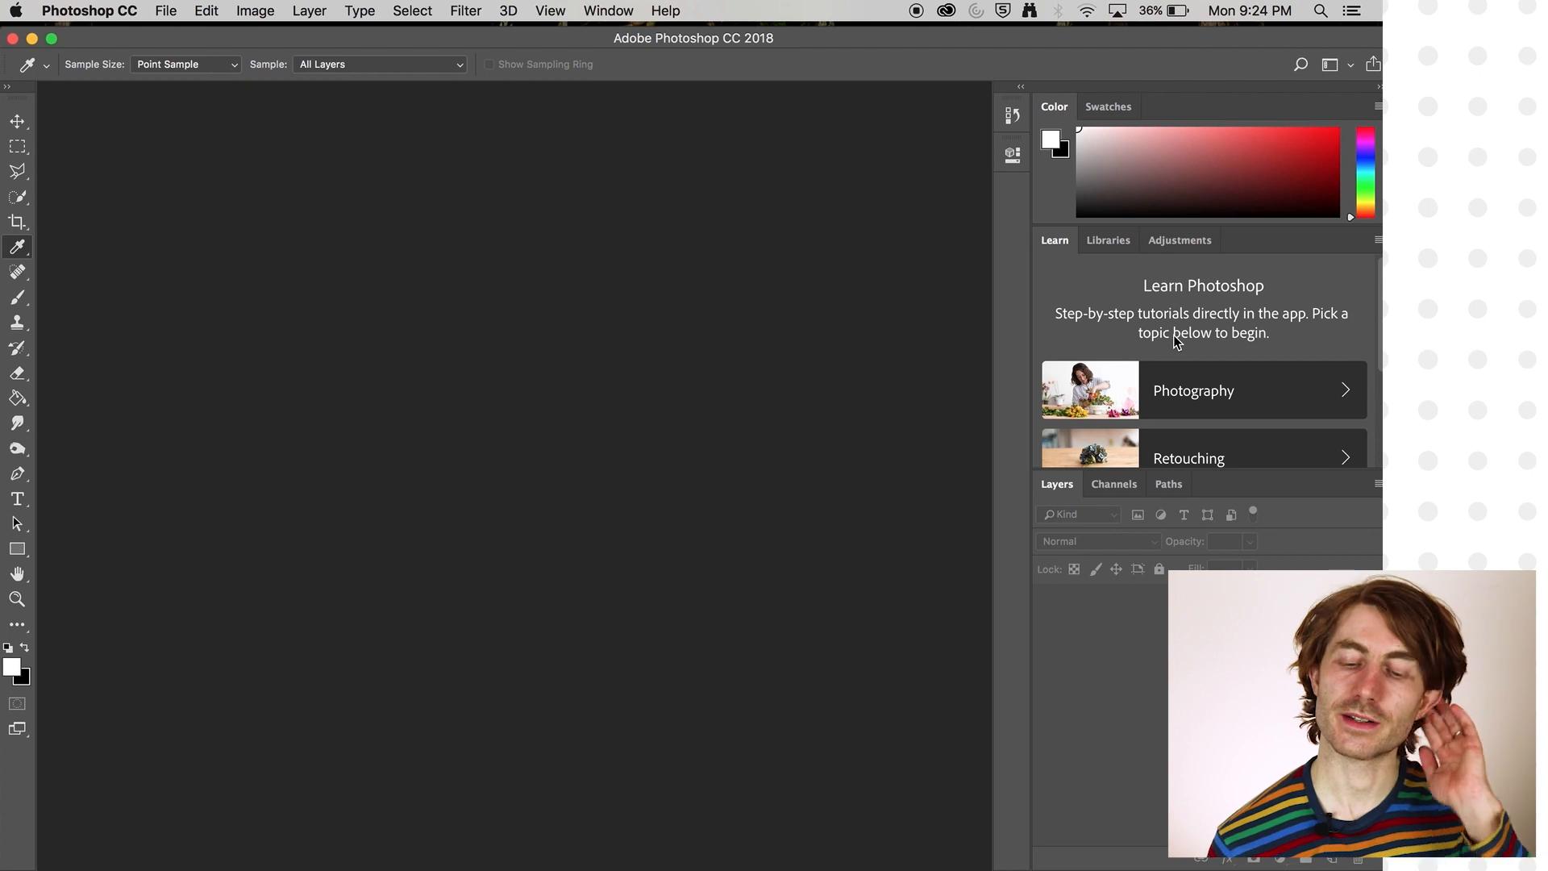
- Examine the Layers, History, Libraries and Adjustments panels in turn, and finish with the Learn panel in front
{"action": "left_click", "coordinate": [1053, 488]}
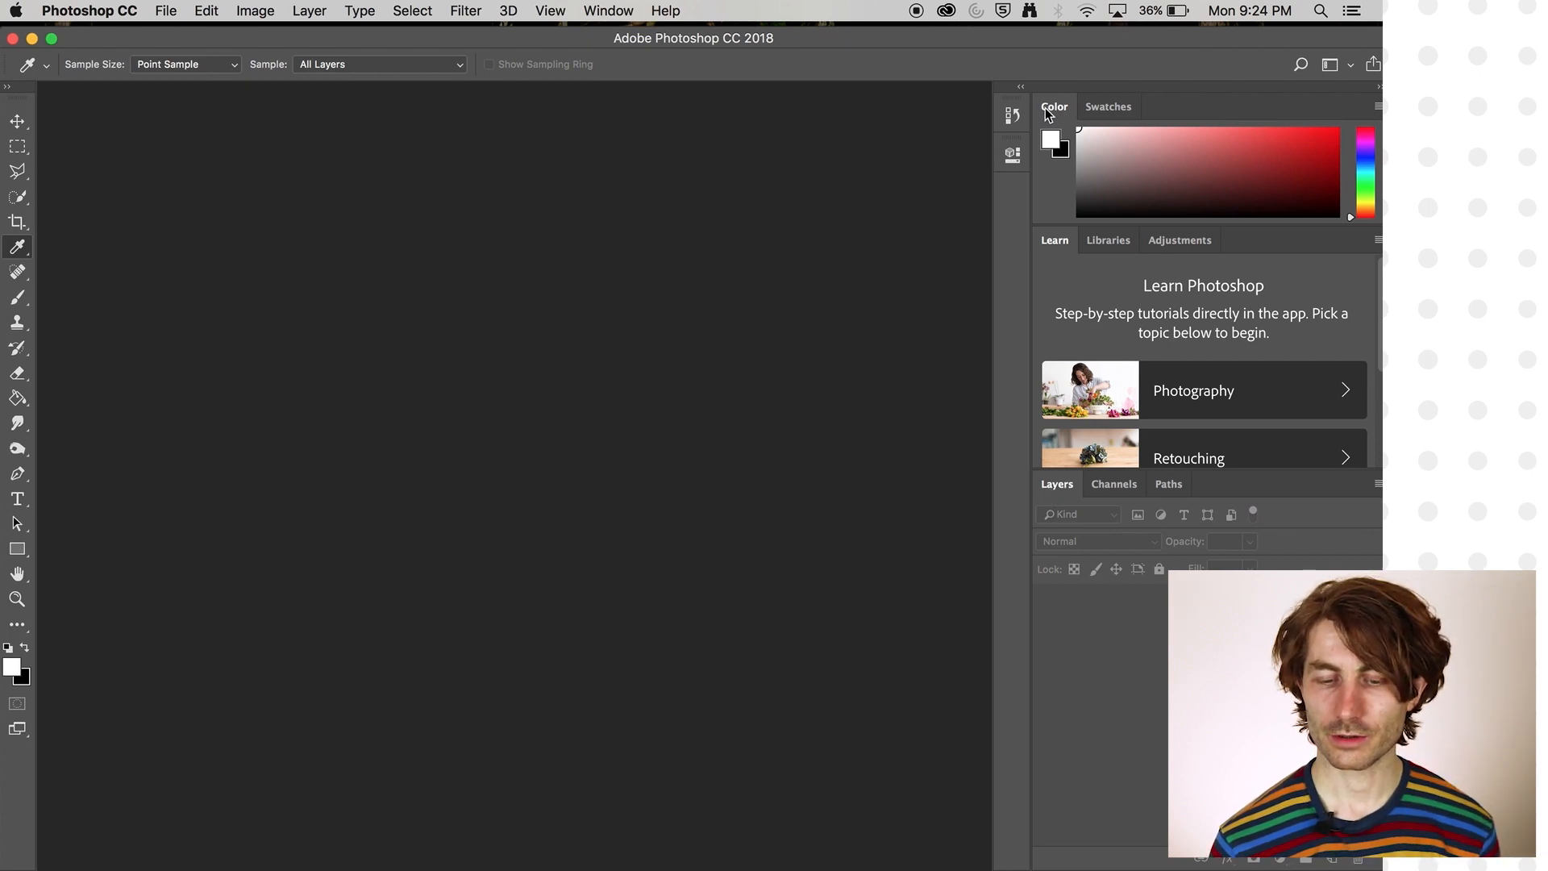
{"action": "left_click", "coordinate": [1012, 116]}
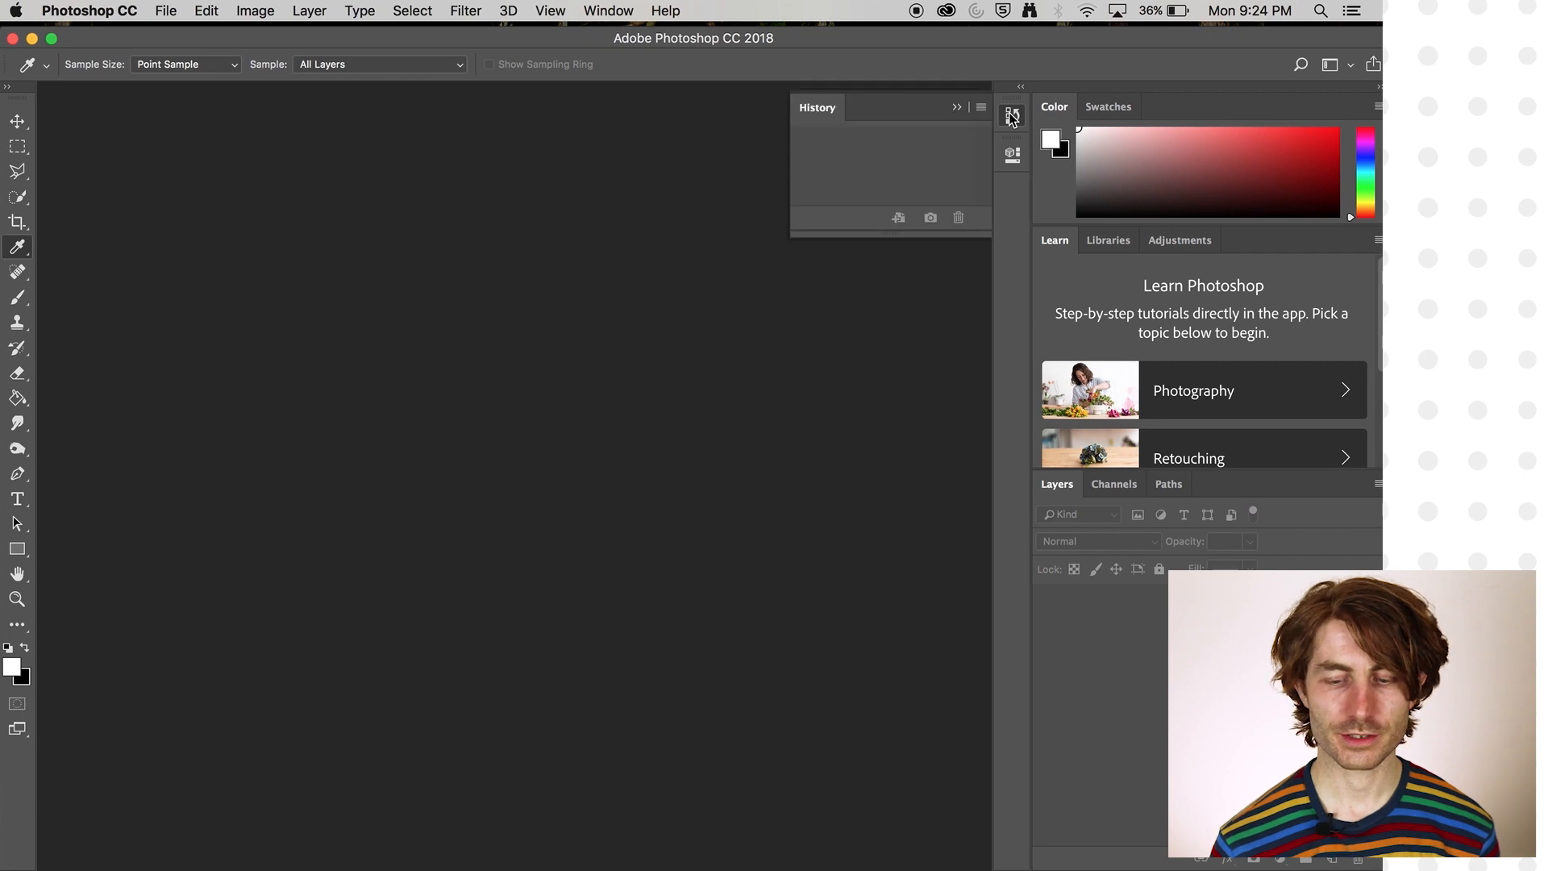
{"action": "left_click", "coordinate": [1012, 117]}
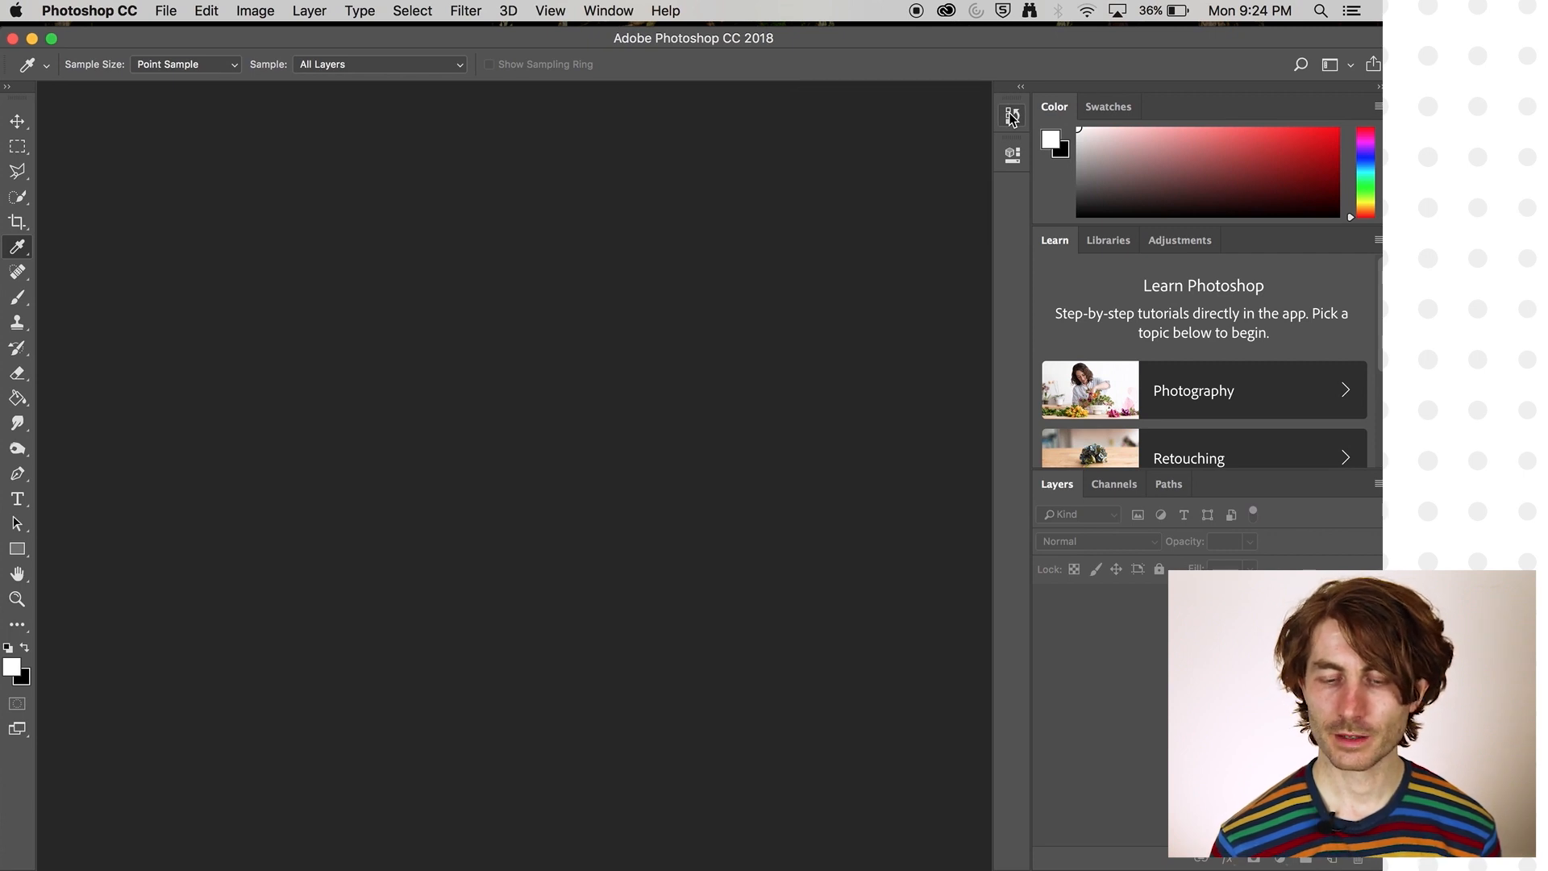
{"action": "left_click", "coordinate": [1110, 250]}
{"action": "left_click", "coordinate": [1176, 246]}
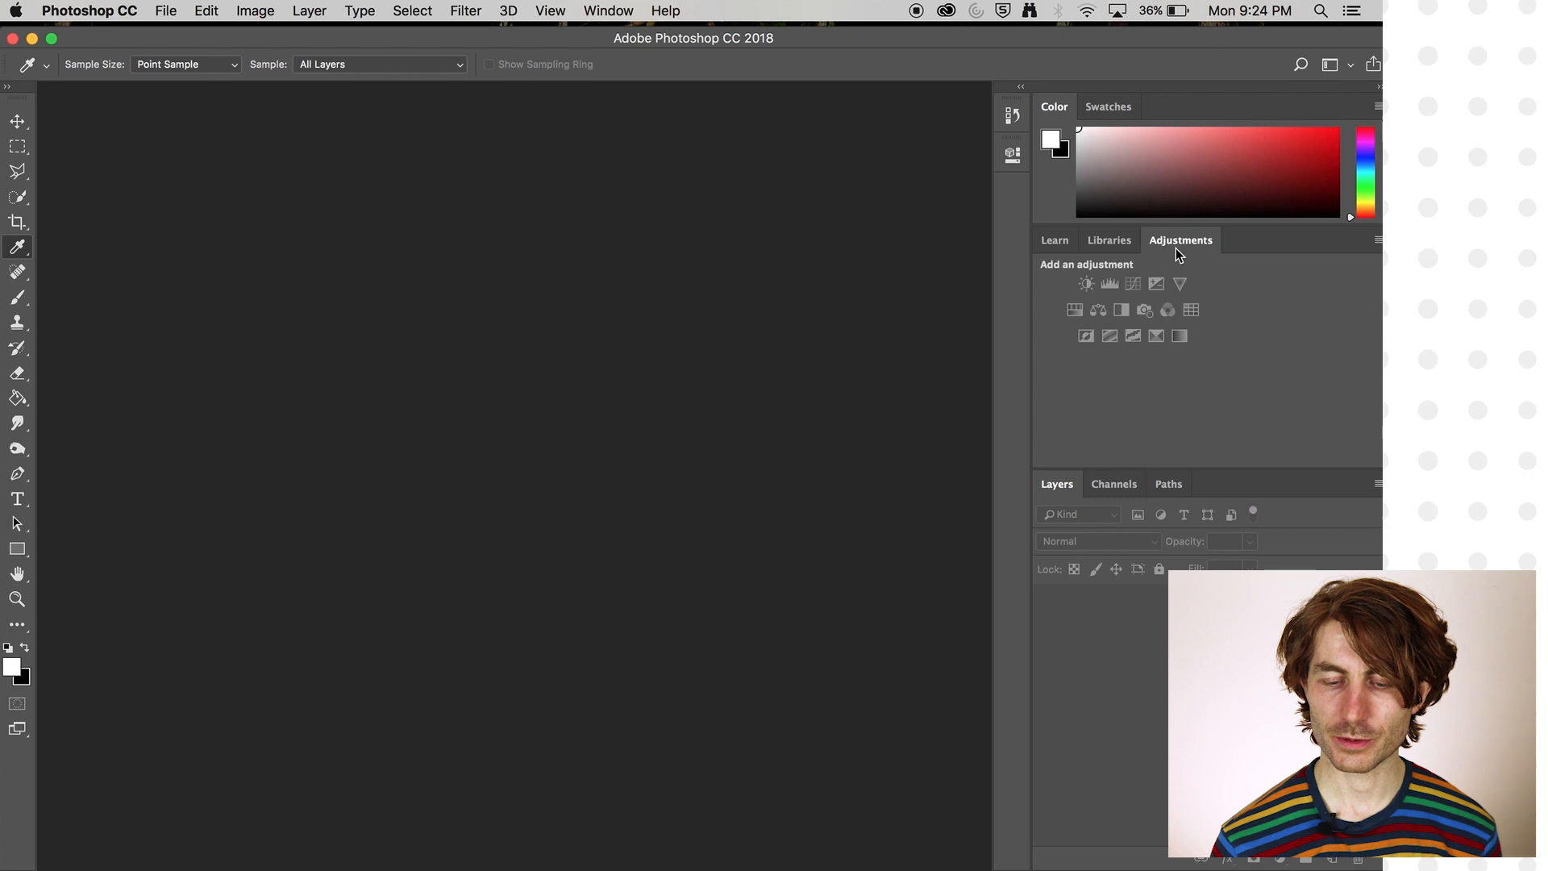
{"action": "left_click", "coordinate": [1062, 243]}
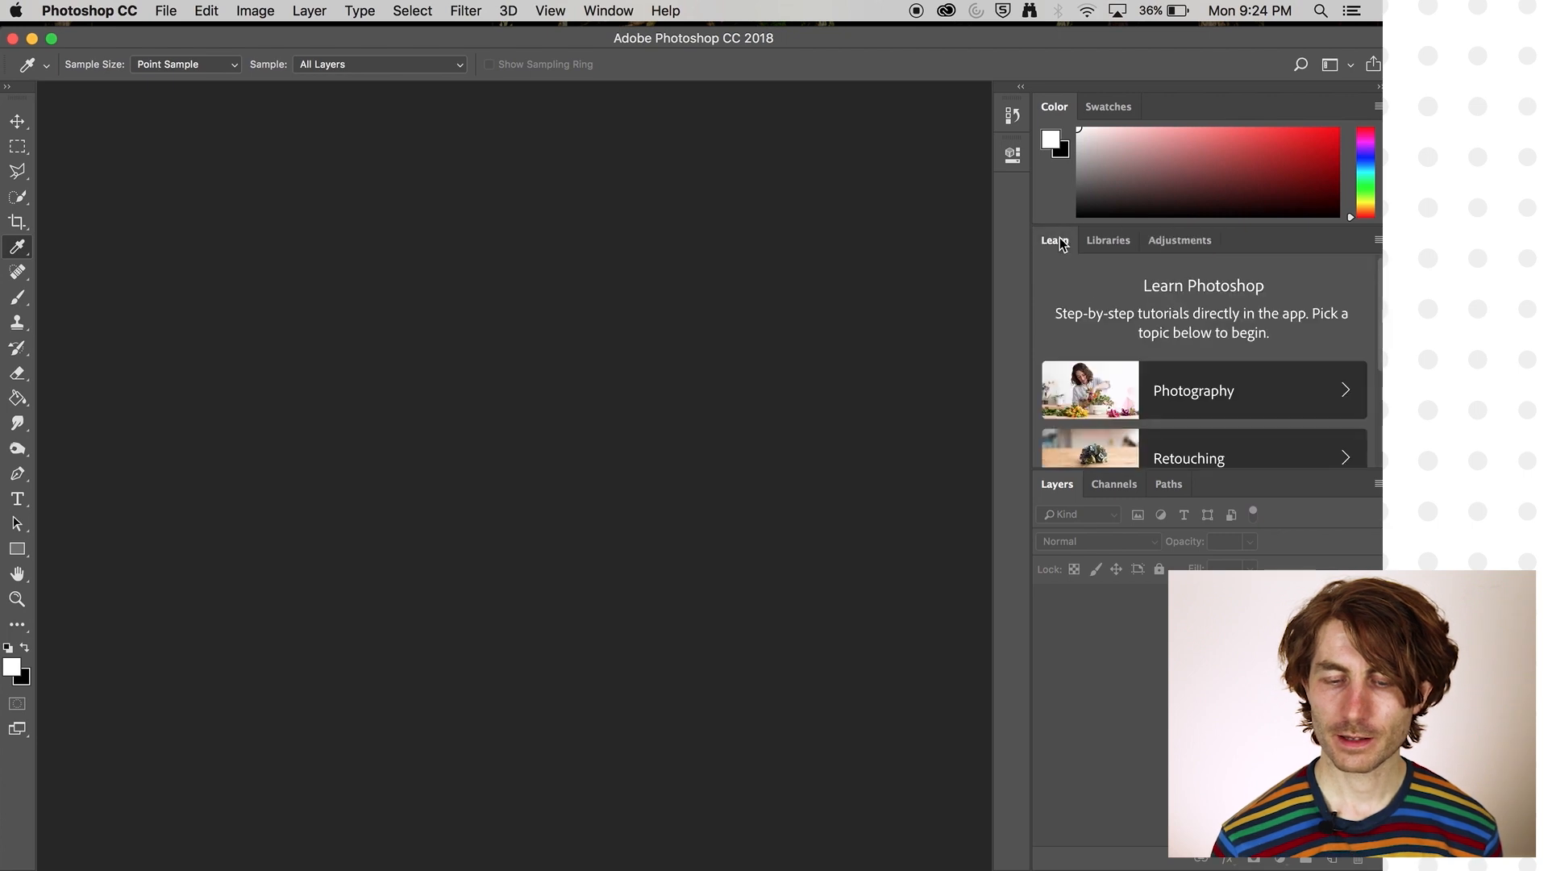
- Collapse the main panel dock to labelled icons and shift the application window slightly up and left
{"action": "left_click", "coordinate": [1378, 87]}
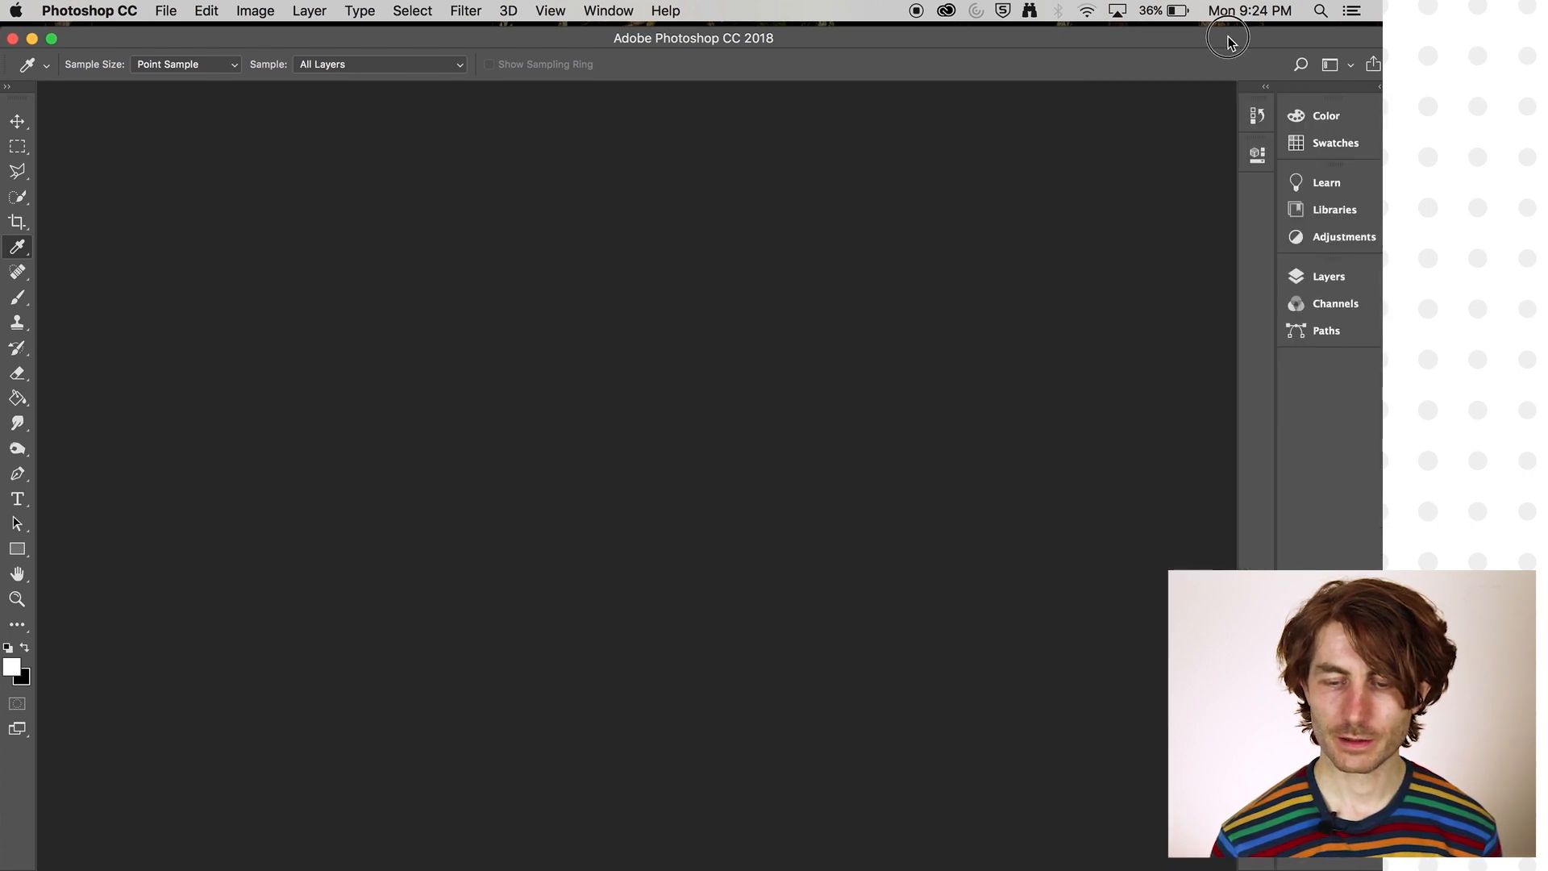
{"action": "left_click_drag", "start_coordinate": [1221, 32], "coordinate": [1211, 28]}
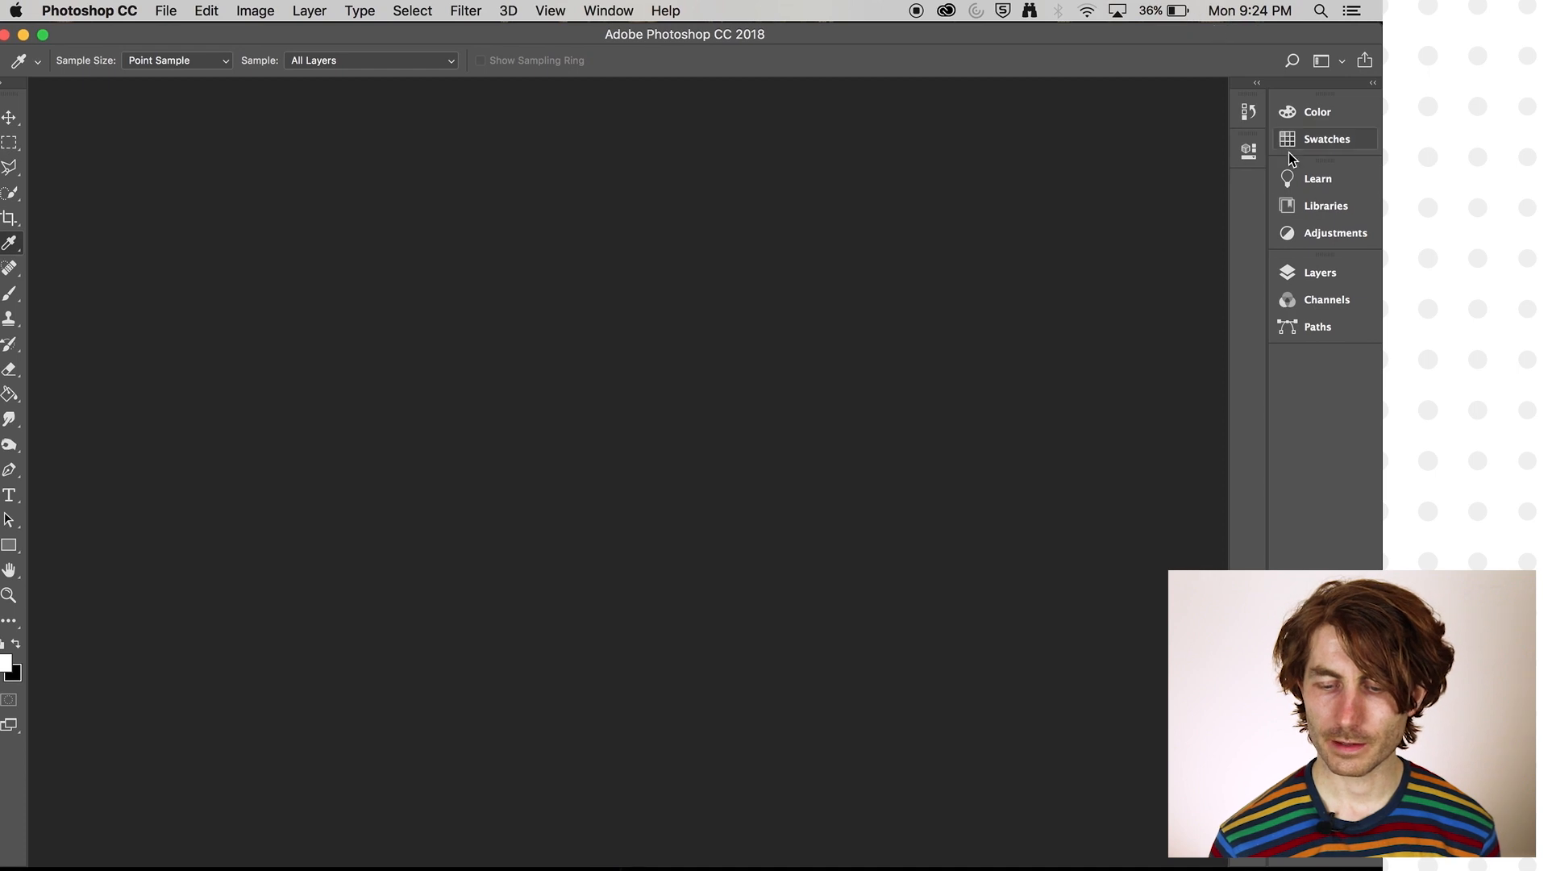
- Preview the collapsed Layers and Channels panels, and view the list of all available panels
{"action": "left_click", "coordinate": [1319, 276]}
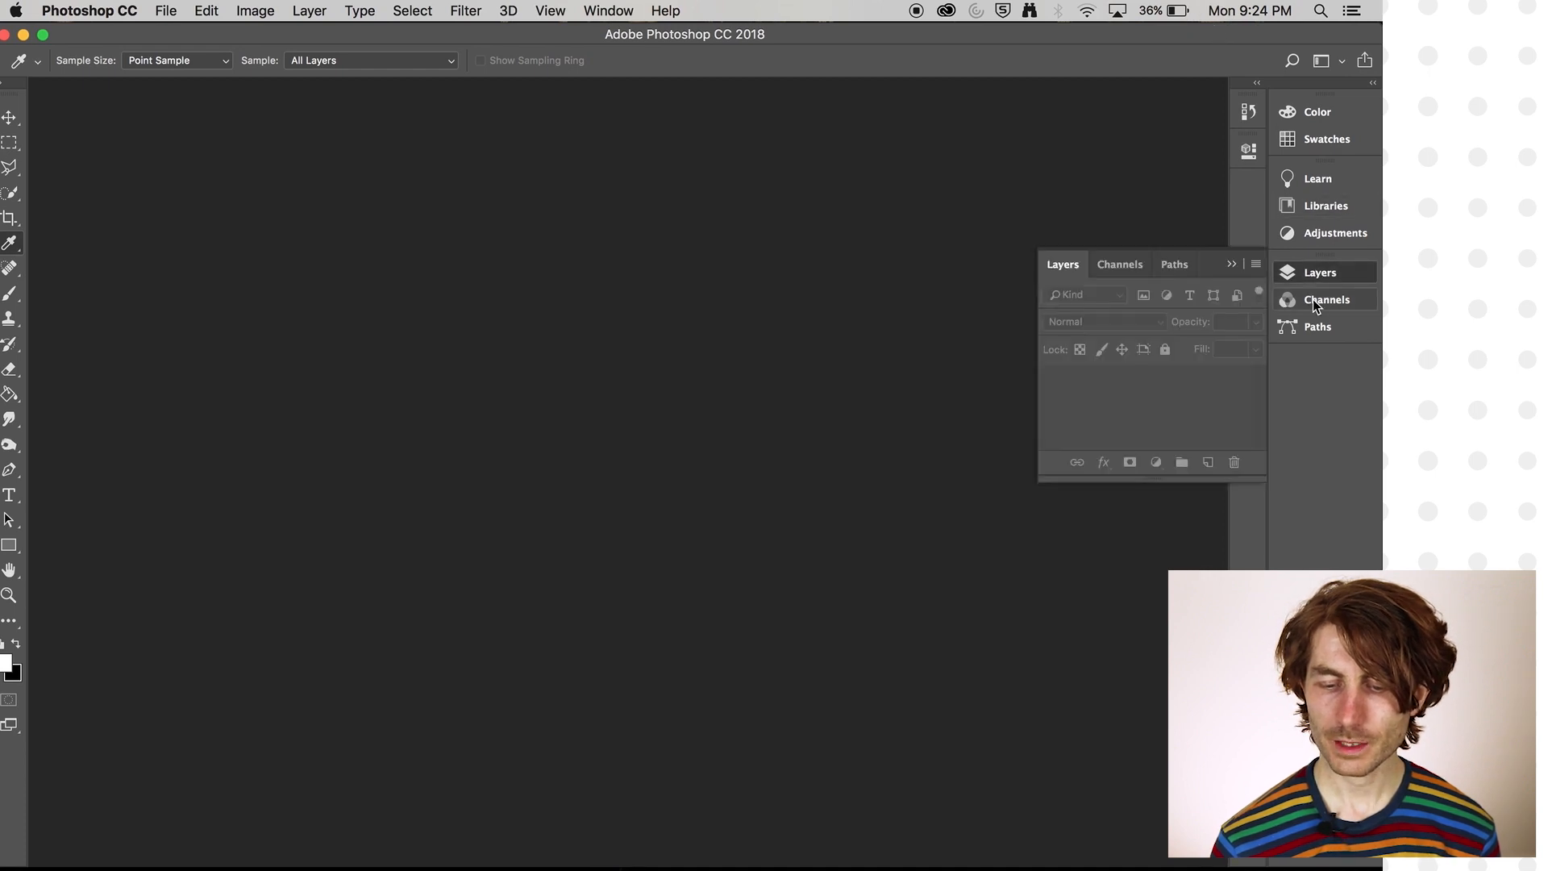
{"action": "left_click", "coordinate": [1313, 300]}
{"action": "left_click", "coordinate": [1313, 301]}
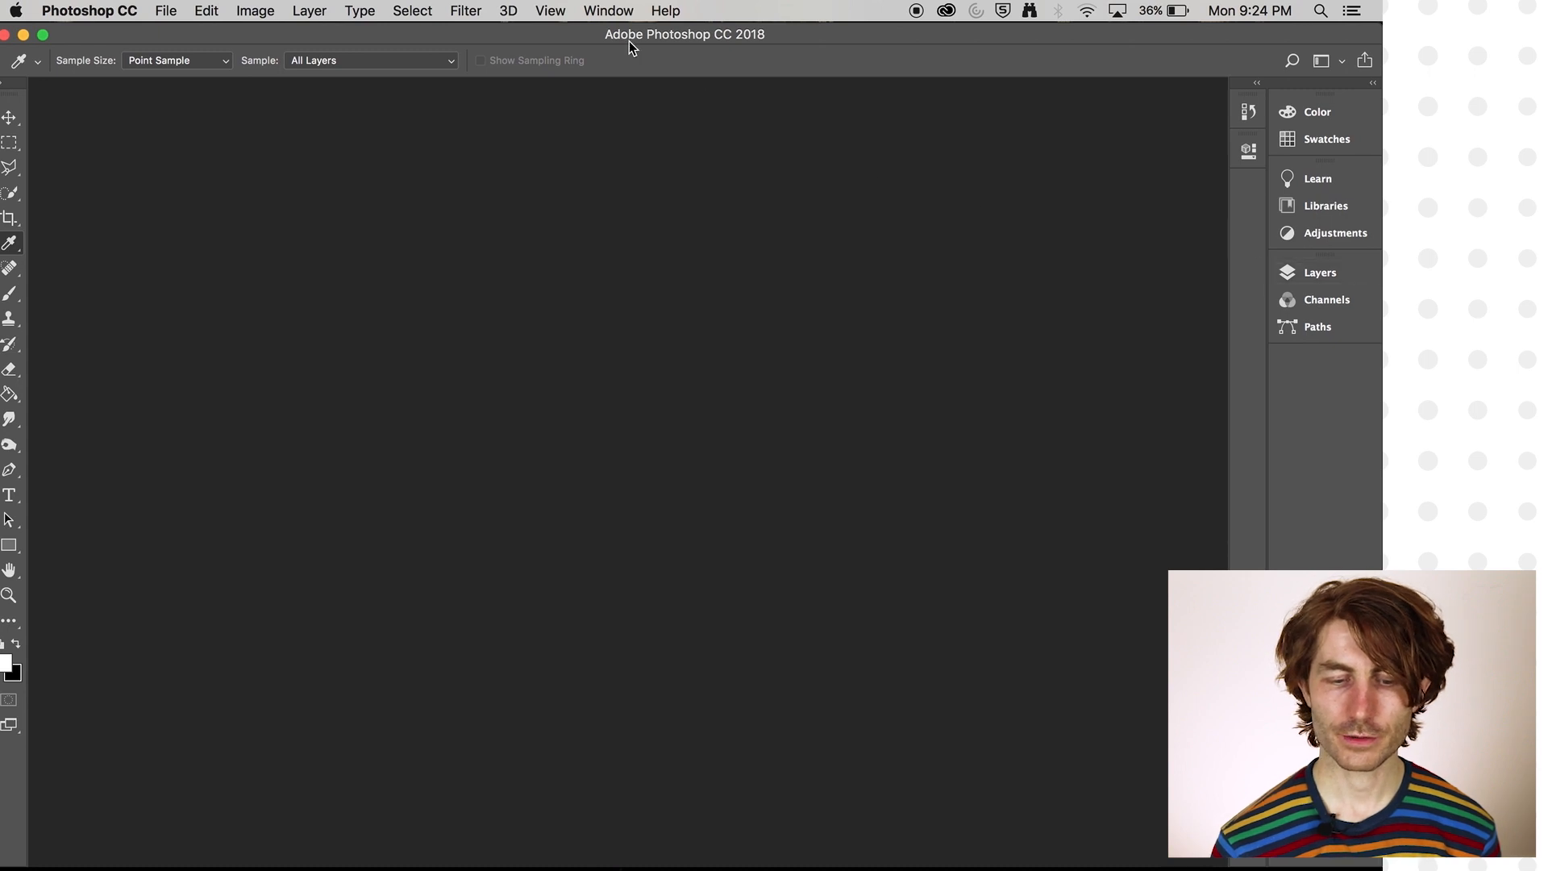
{"action": "left_click", "coordinate": [608, 11]}
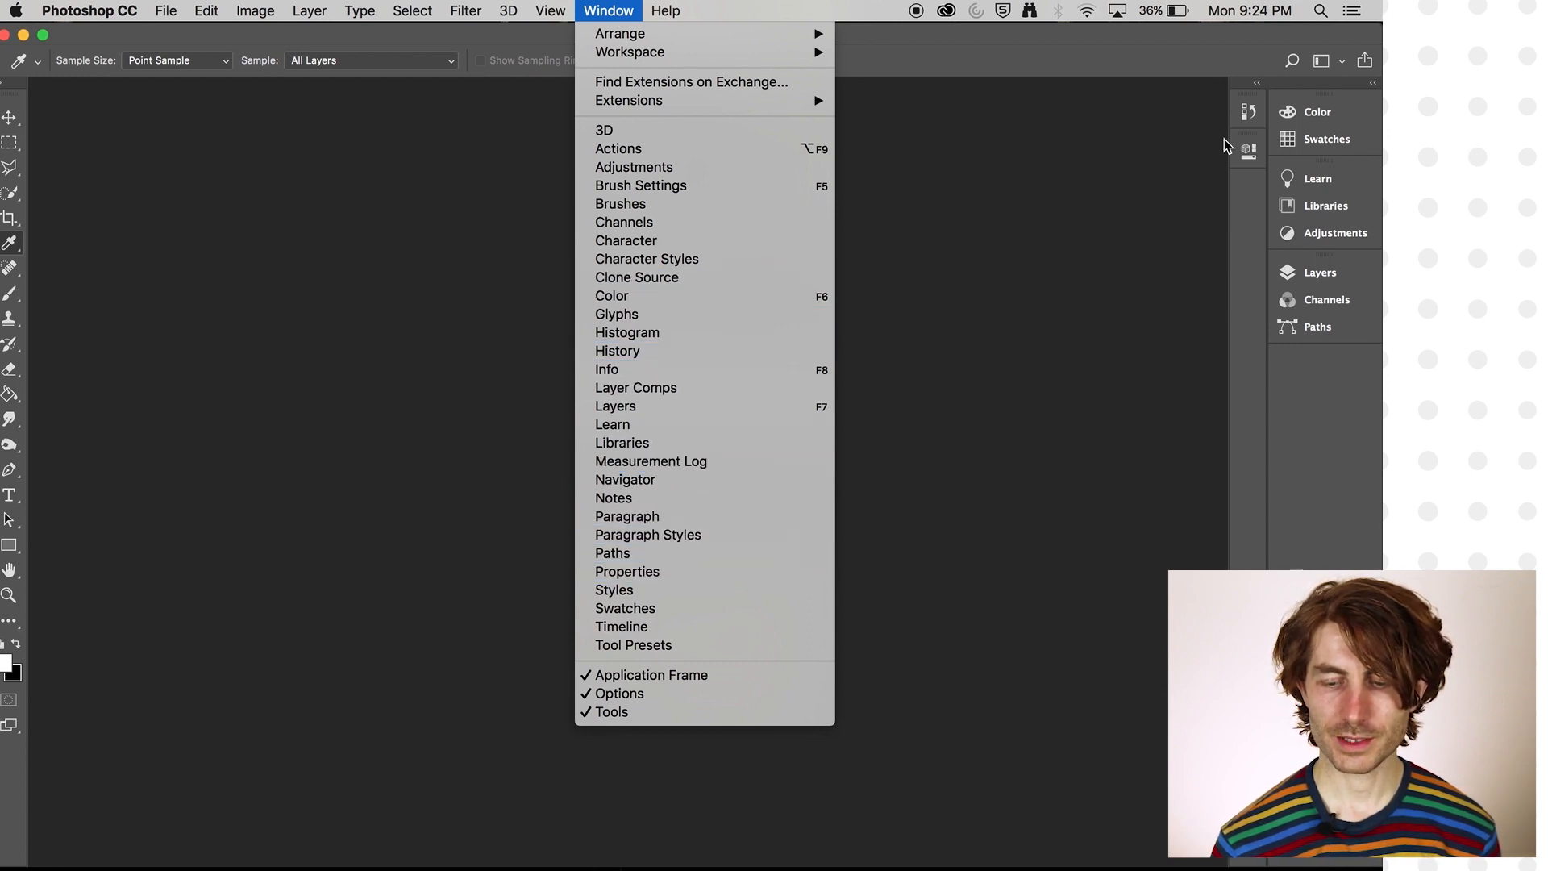
{"action": "left_click", "coordinate": [1322, 439]}
- Expand the Layers and History panels from the collapsed docks
{"action": "left_click", "coordinate": [1318, 272]}
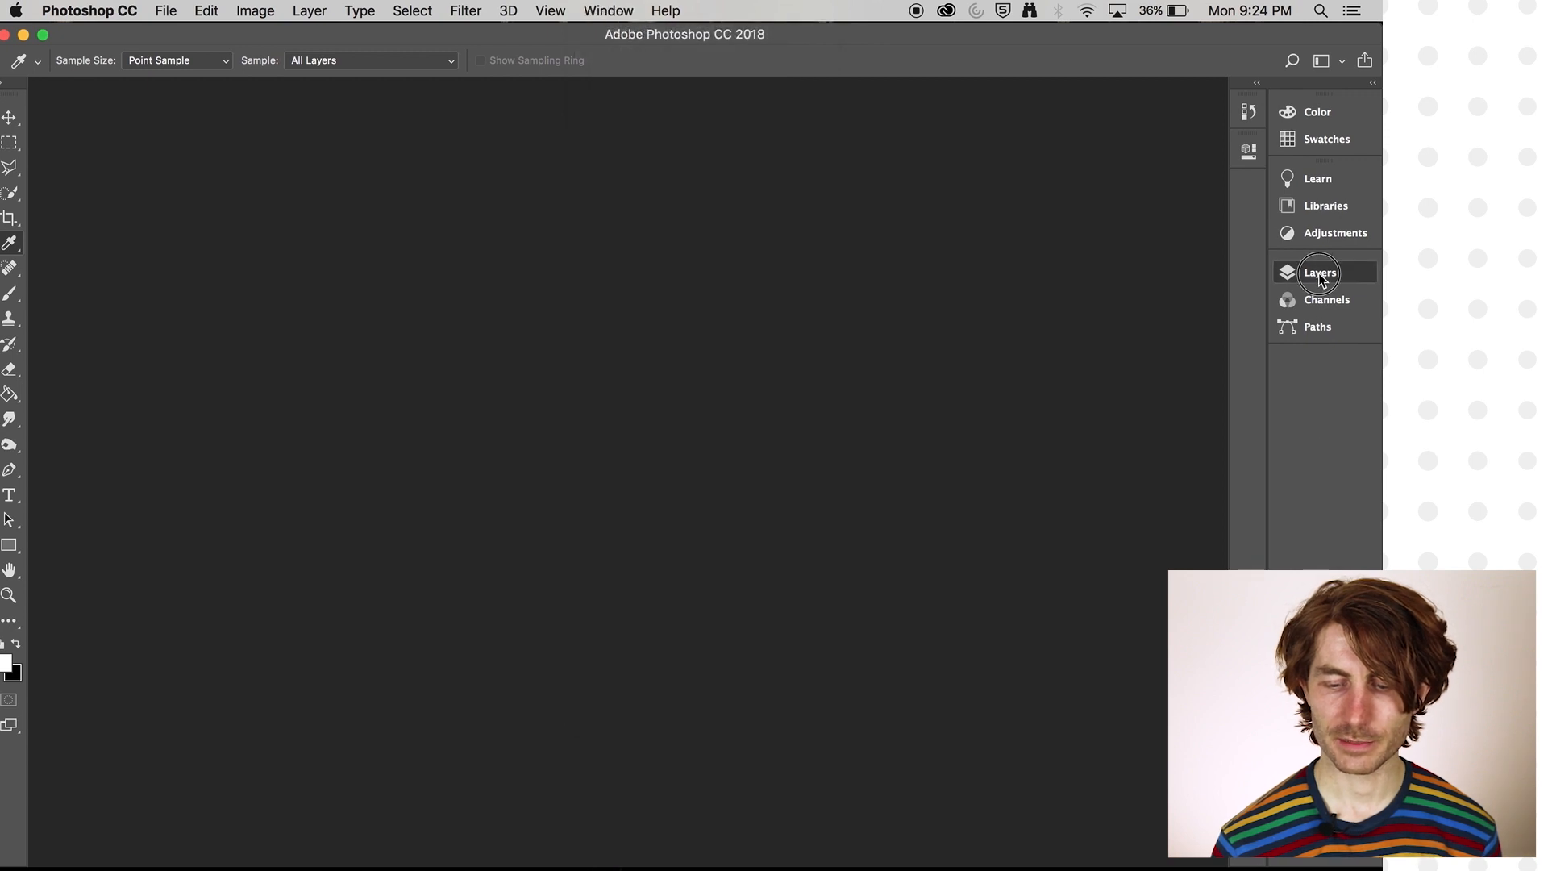
{"action": "left_click", "coordinate": [1250, 113]}
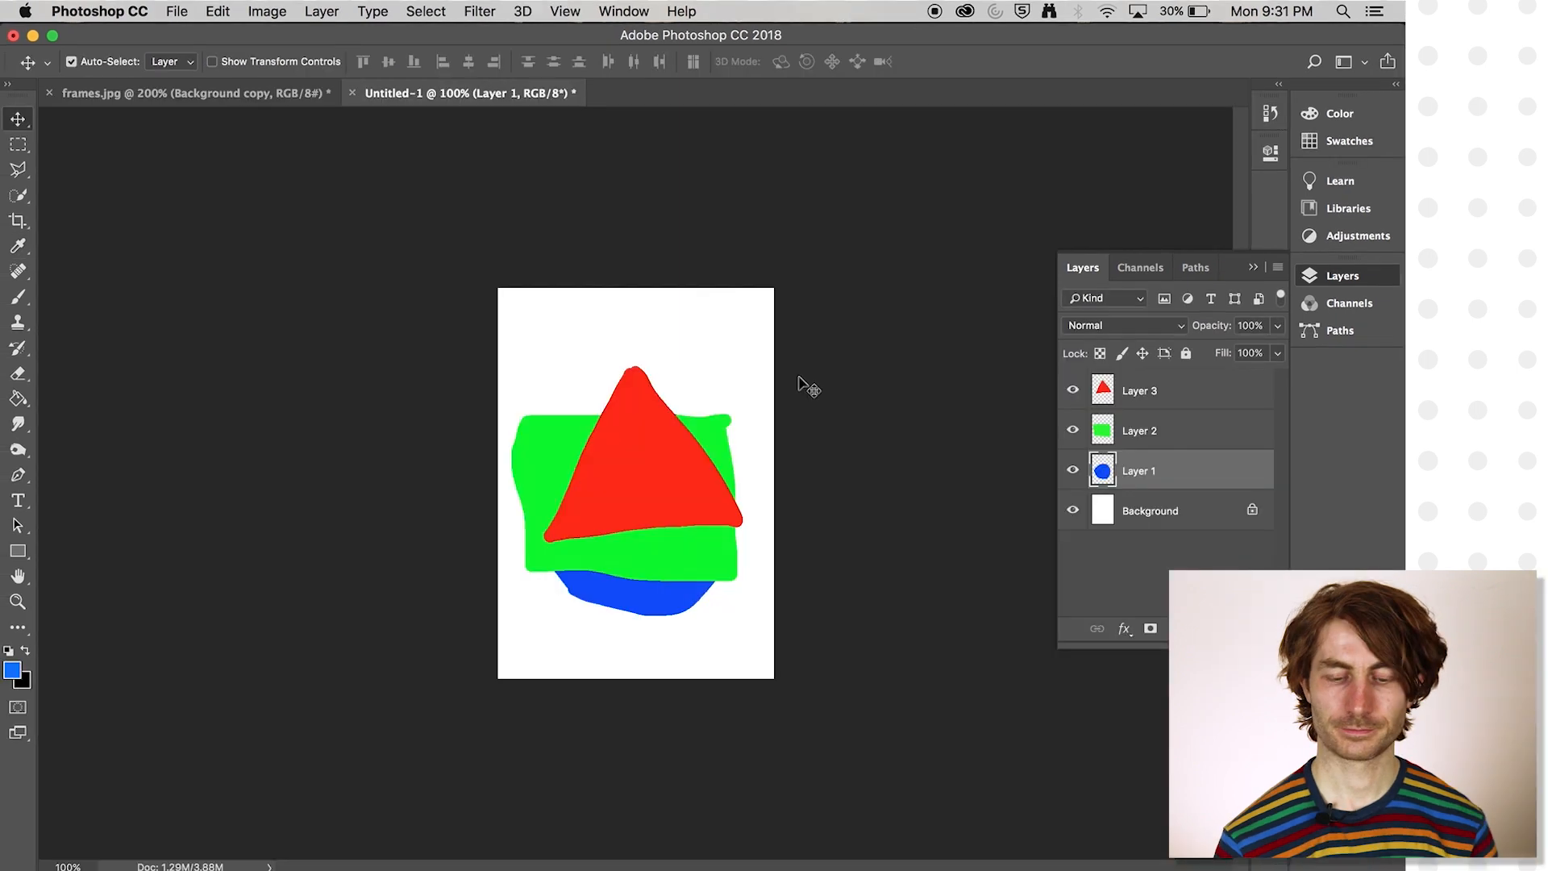
{"action": "key", "text": "super+plus"}
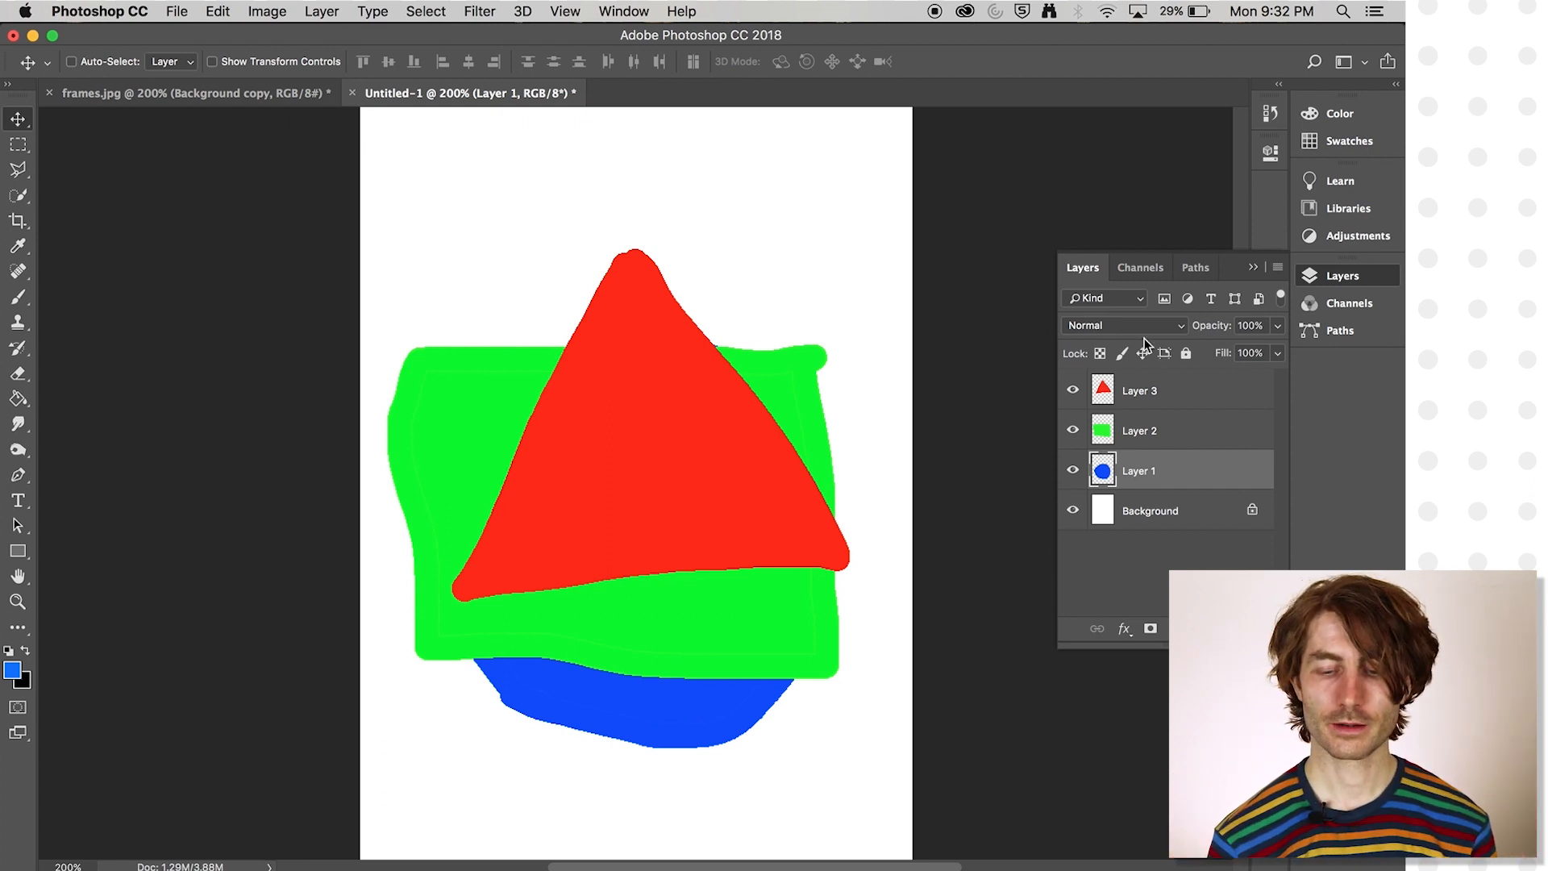
- Select the red triangle, green rectangle and blue circle layers in turn, ending on the blue circle's Layer 1
{"action": "left_click", "coordinate": [1190, 439]}
{"action": "left_click", "coordinate": [1193, 401]}
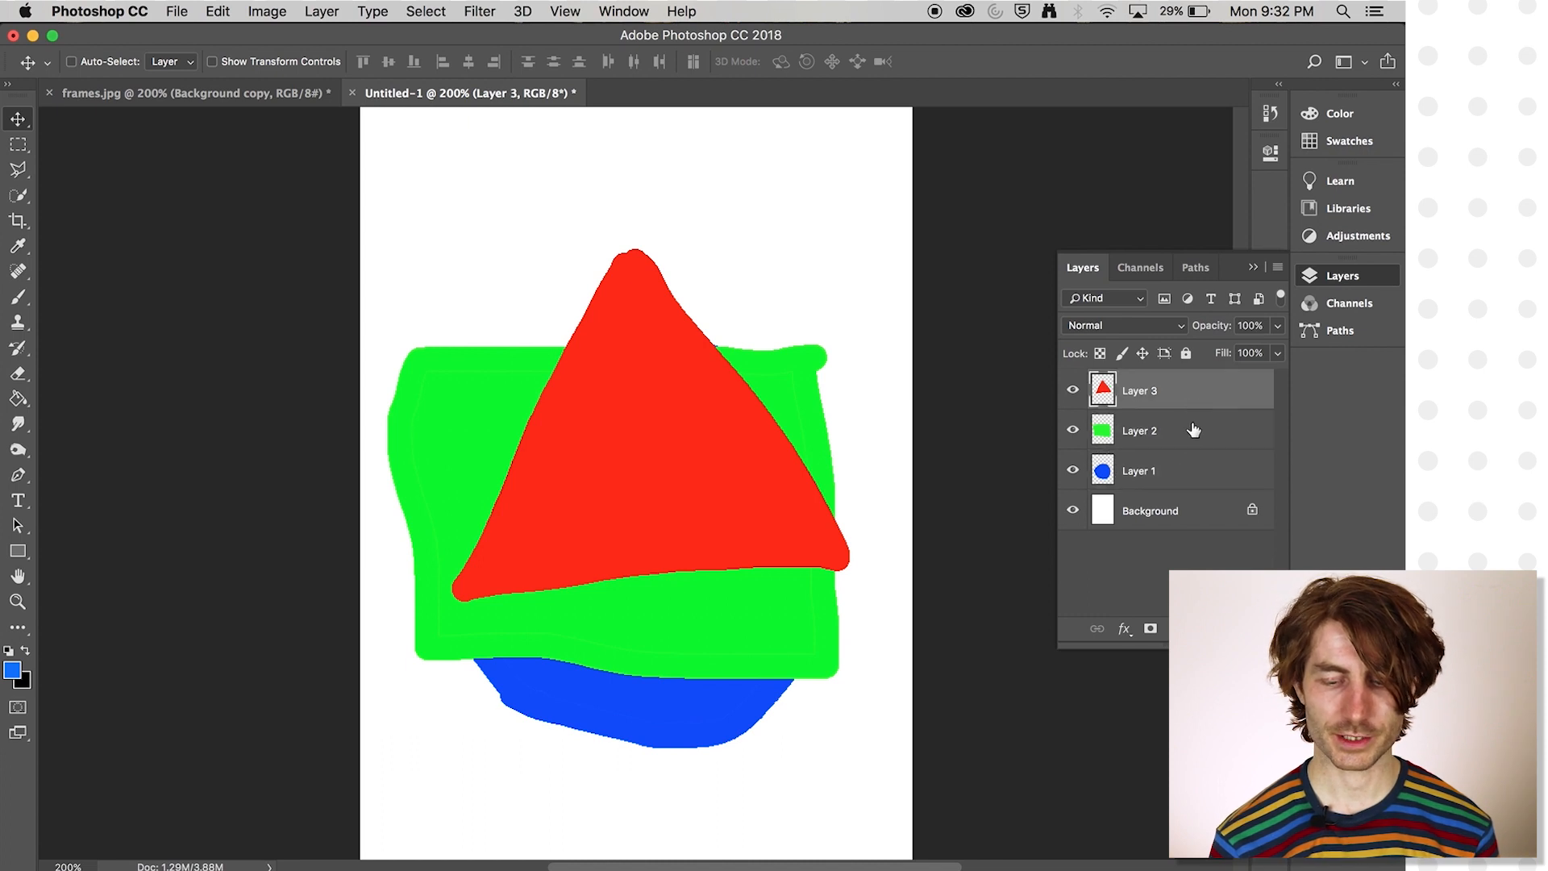
{"action": "left_click", "coordinate": [1190, 440]}
{"action": "left_click", "coordinate": [1187, 477]}
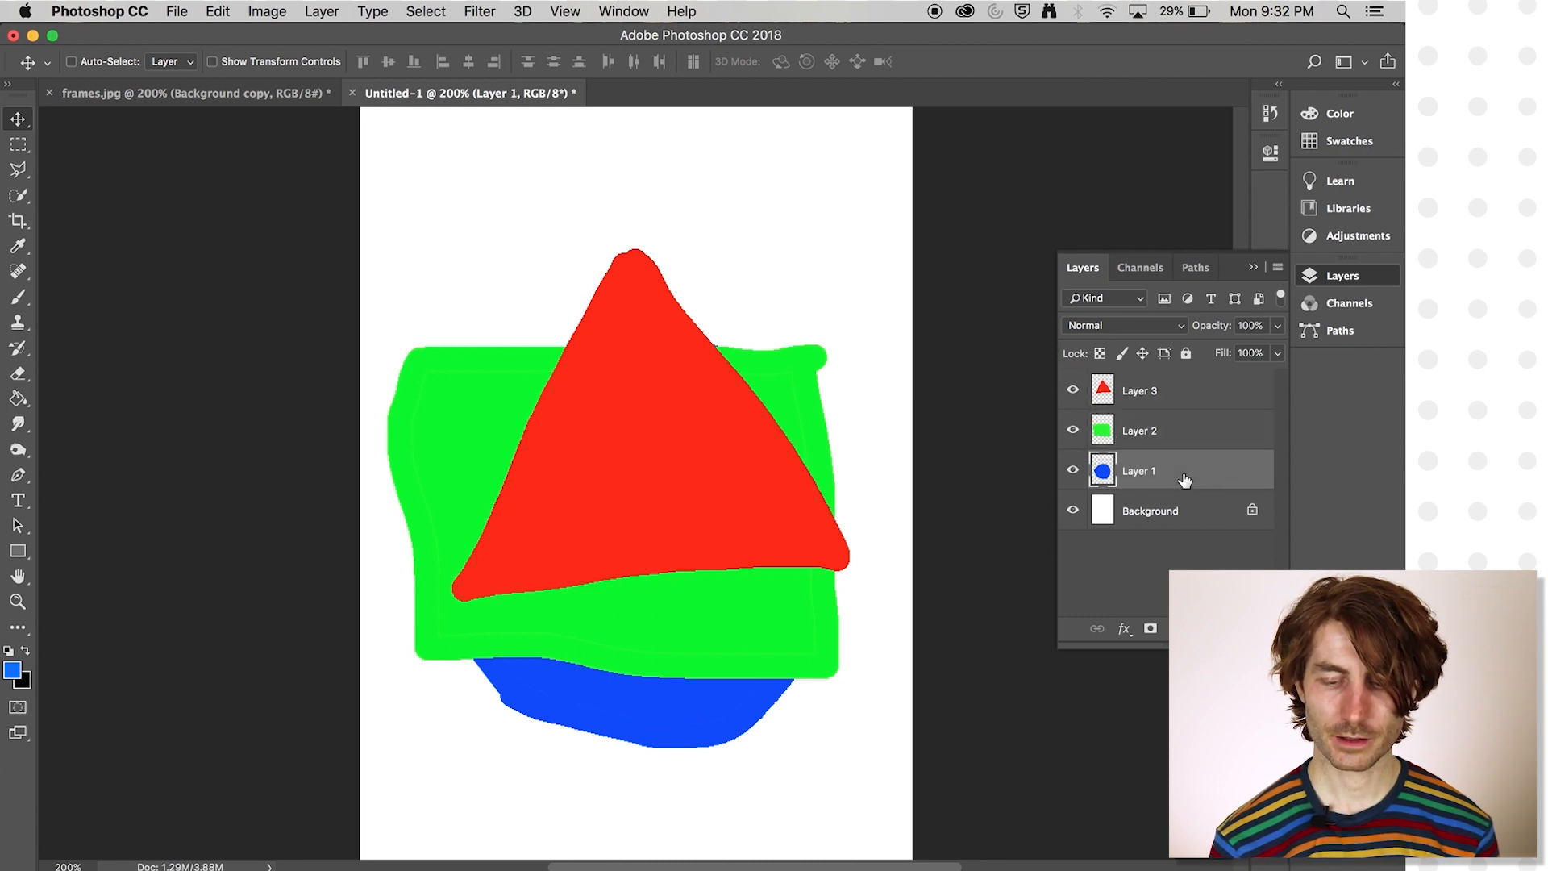
{"action": "left_click", "coordinate": [1194, 399]}
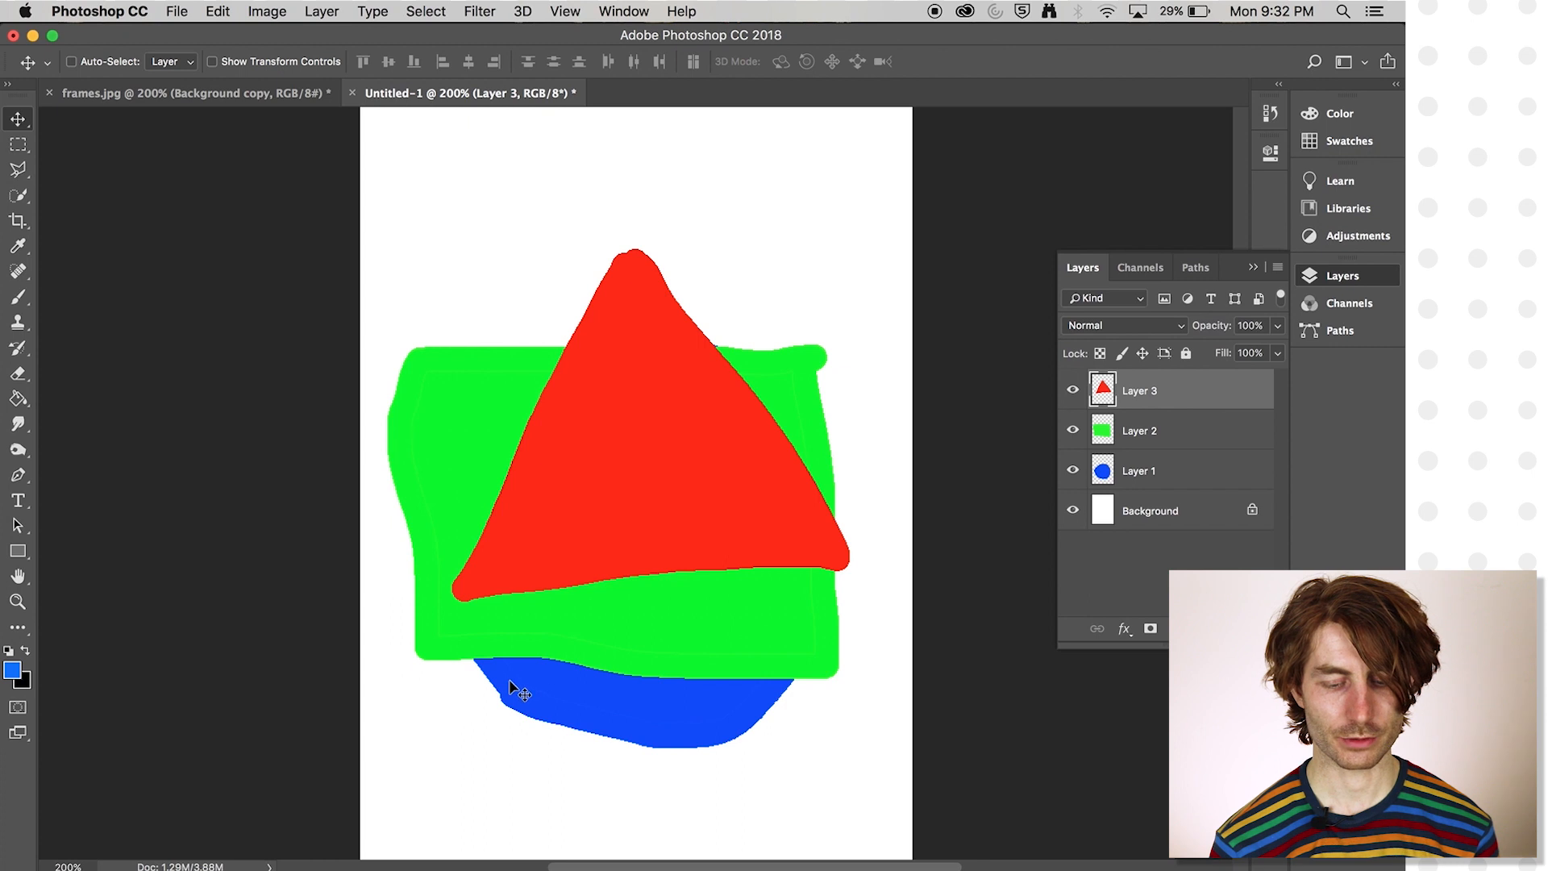
{"action": "left_click", "coordinate": [1207, 474]}
{"action": "left_click", "coordinate": [1191, 443]}
{"action": "left_click", "coordinate": [1192, 402]}
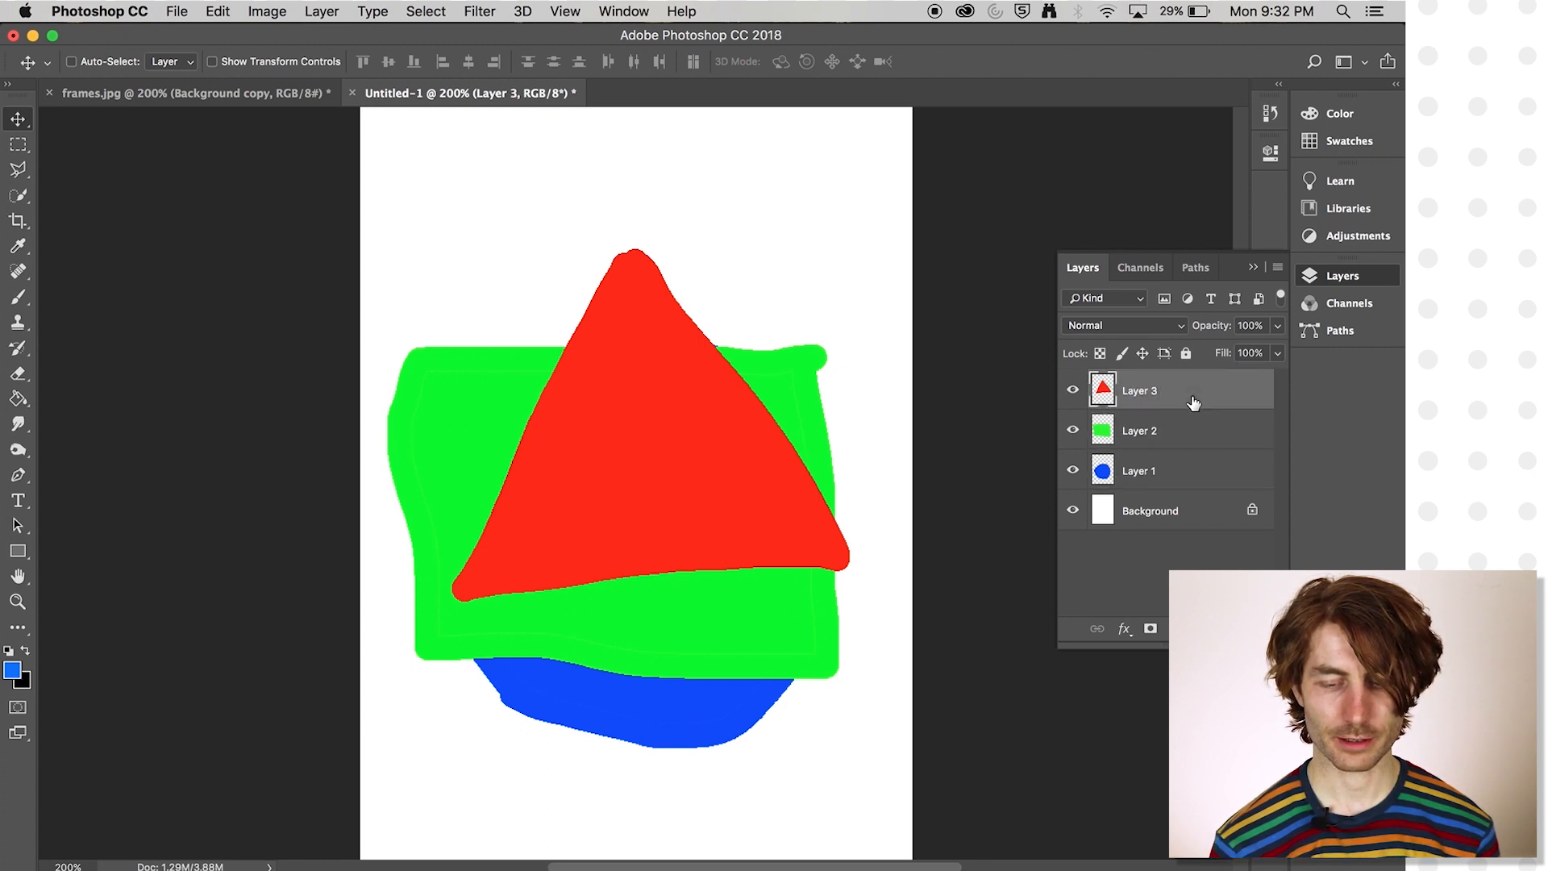
{"action": "left_click", "coordinate": [1188, 444]}
{"action": "left_click", "coordinate": [1190, 482]}
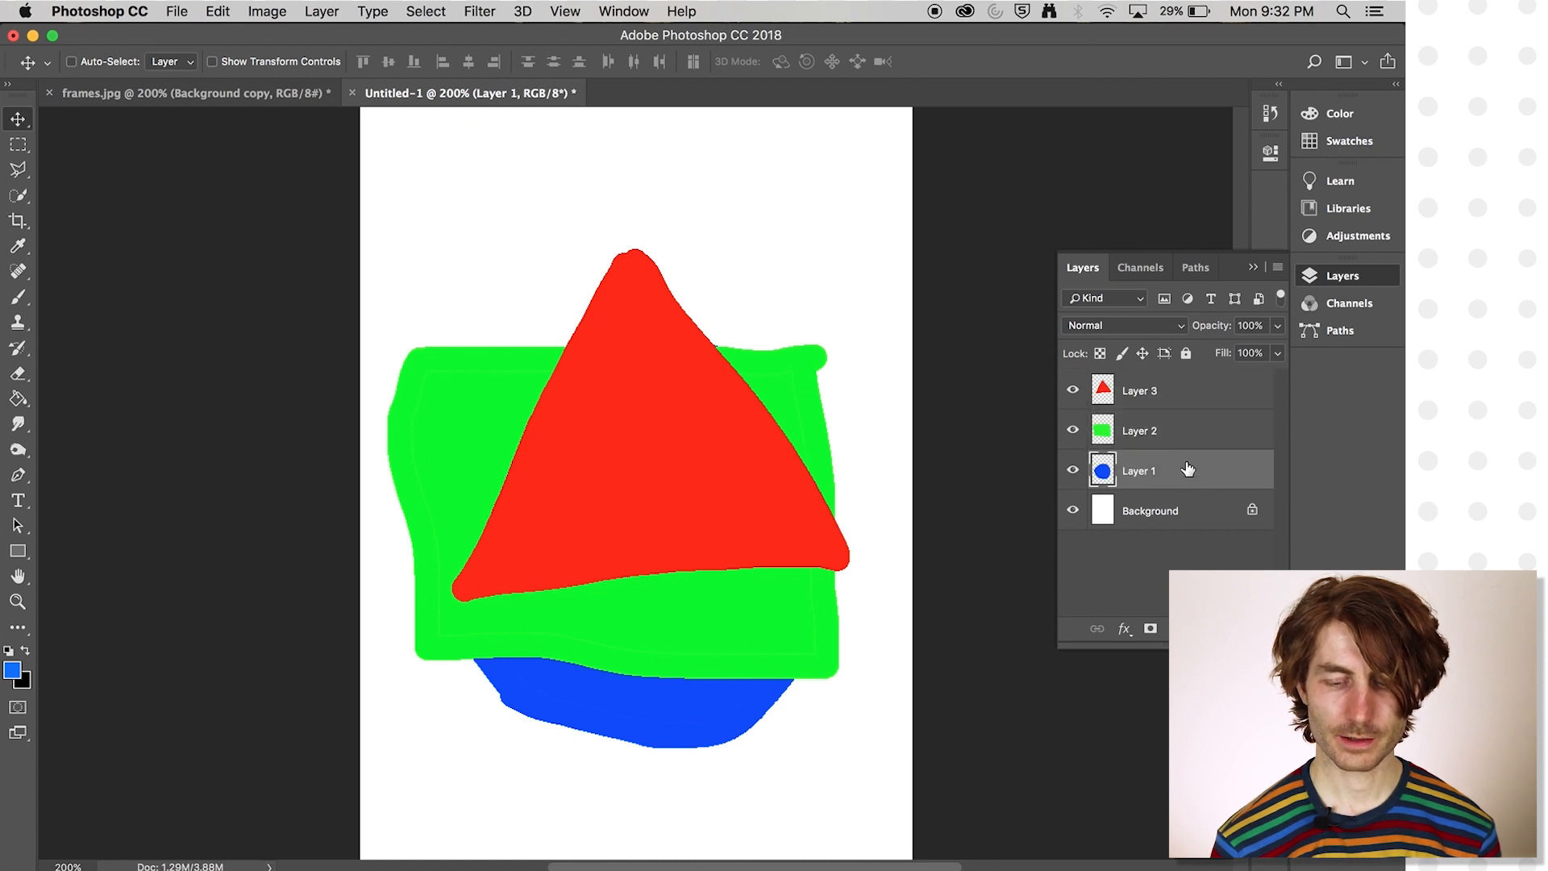
- Hide and show again the red triangle, green rectangle and blue circle layers one after another
{"action": "left_click", "coordinate": [1073, 392]}
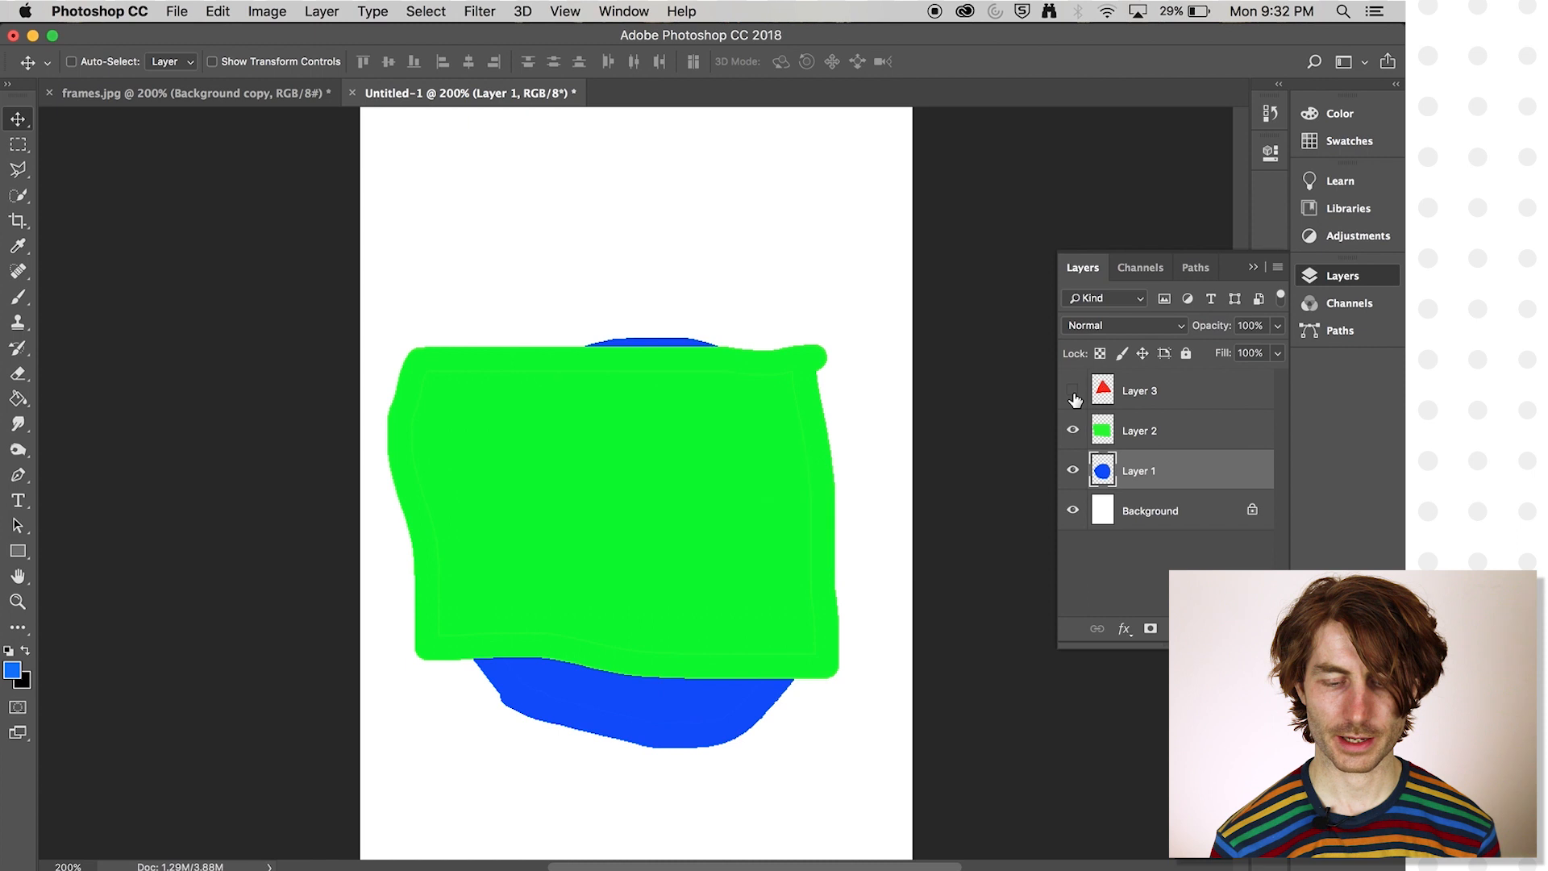
{"action": "left_click", "coordinate": [1073, 391]}
{"action": "left_click", "coordinate": [1073, 392]}
{"action": "left_click", "coordinate": [1073, 392]}
{"action": "left_click", "coordinate": [1073, 431]}
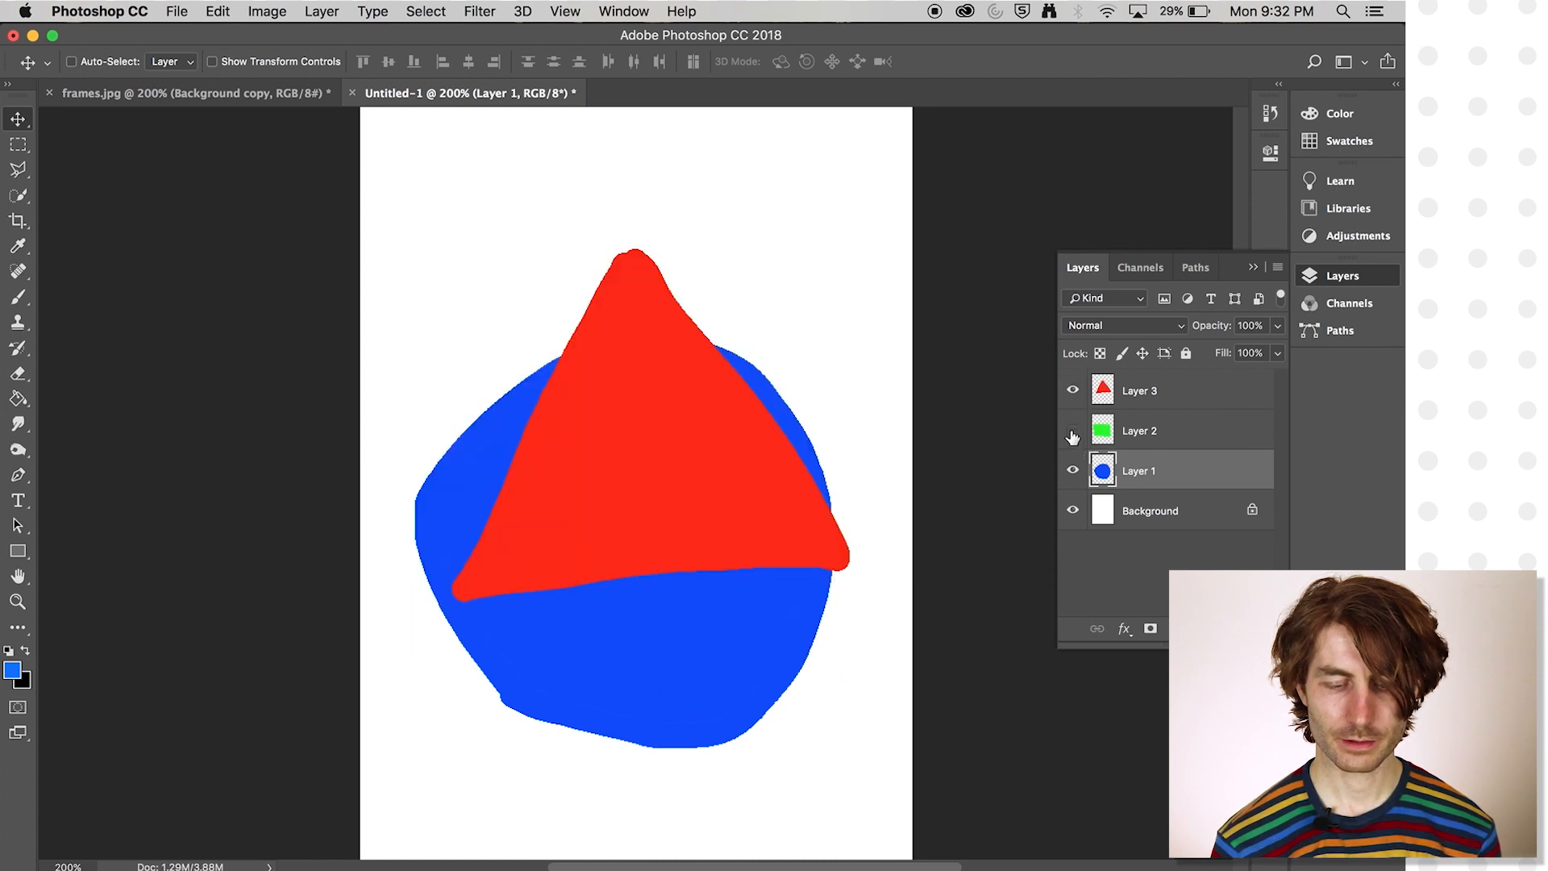
{"action": "left_click", "coordinate": [1072, 432]}
{"action": "left_click", "coordinate": [1072, 474]}
{"action": "left_click", "coordinate": [1072, 474]}
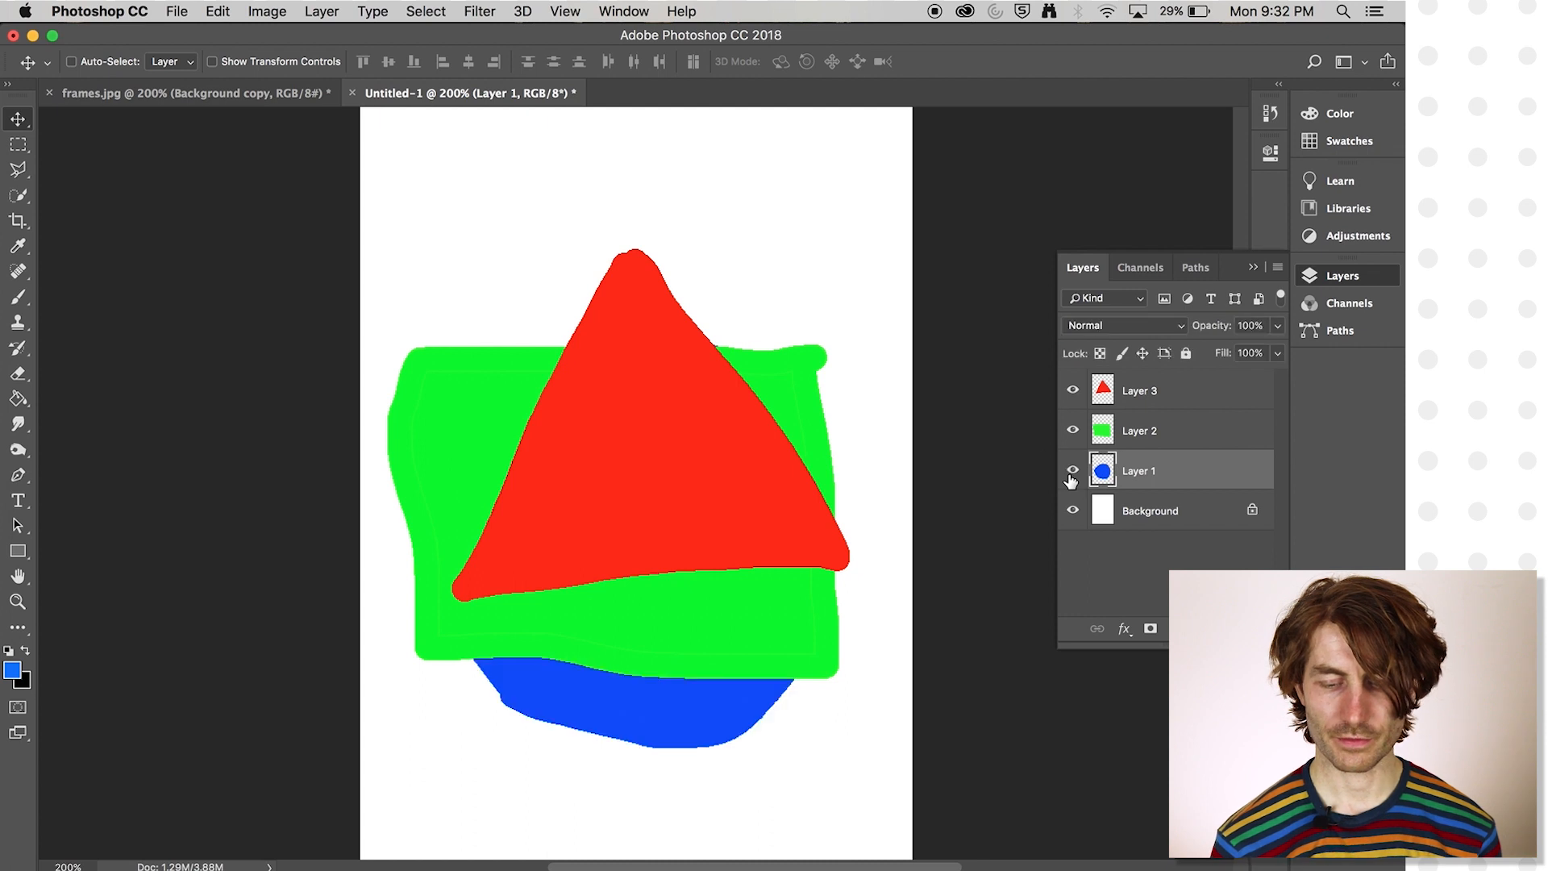
- Raise the blue circle layer, the green rectangle layer and the red triangle layer to the top of the stack in turn
{"action": "left_click_drag", "start_coordinate": [1178, 477], "coordinate": [1178, 389]}
{"action": "left_click_drag", "start_coordinate": [1172, 469], "coordinate": [1170, 382]}
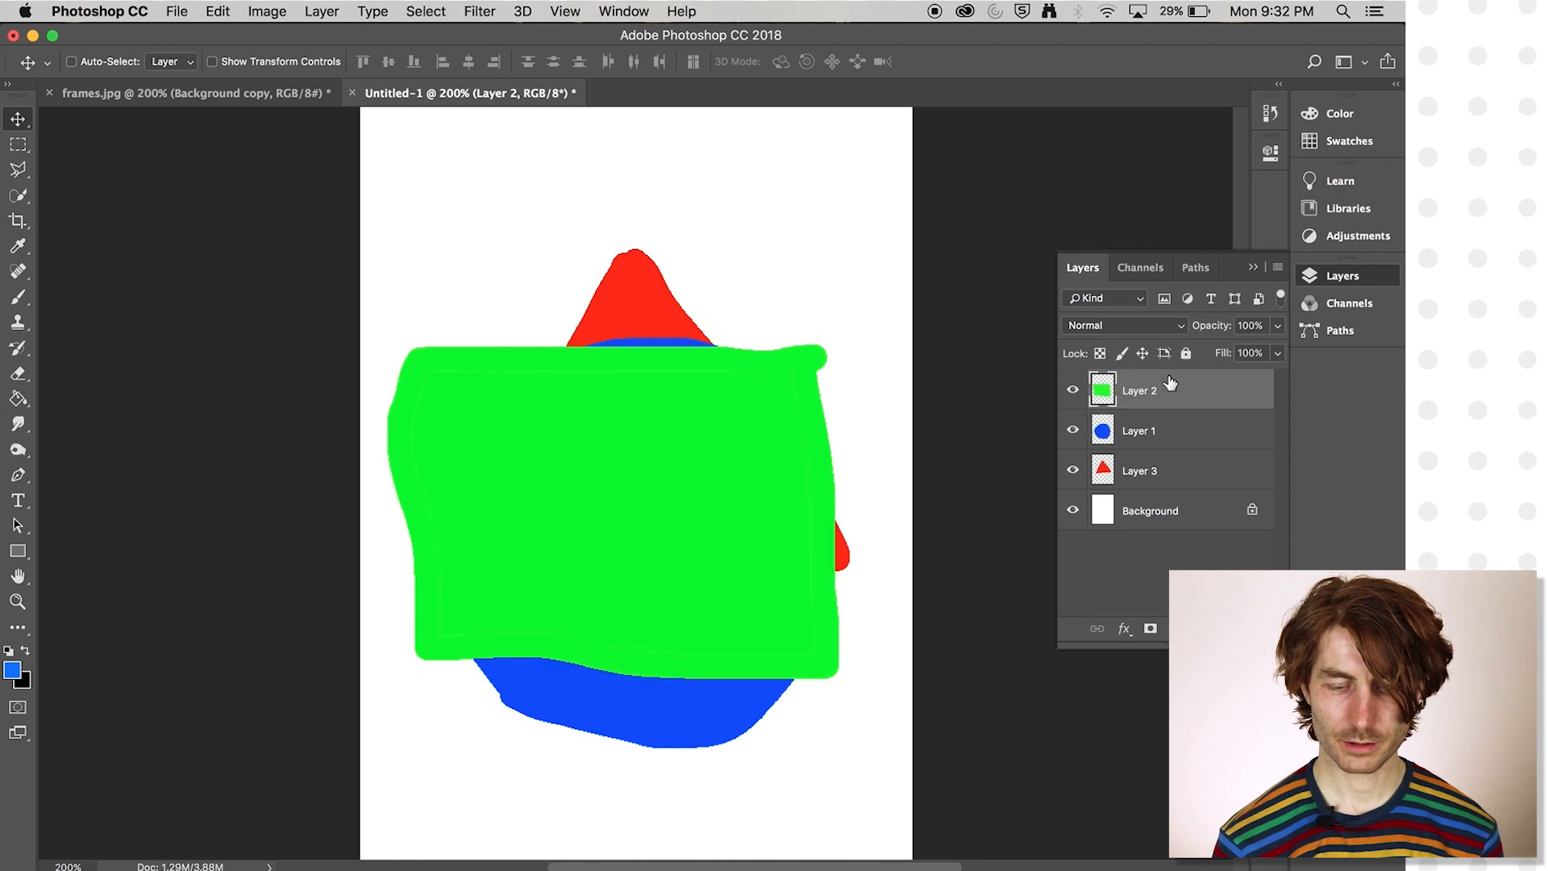
{"action": "left_click_drag", "start_coordinate": [1174, 472], "coordinate": [1175, 387]}
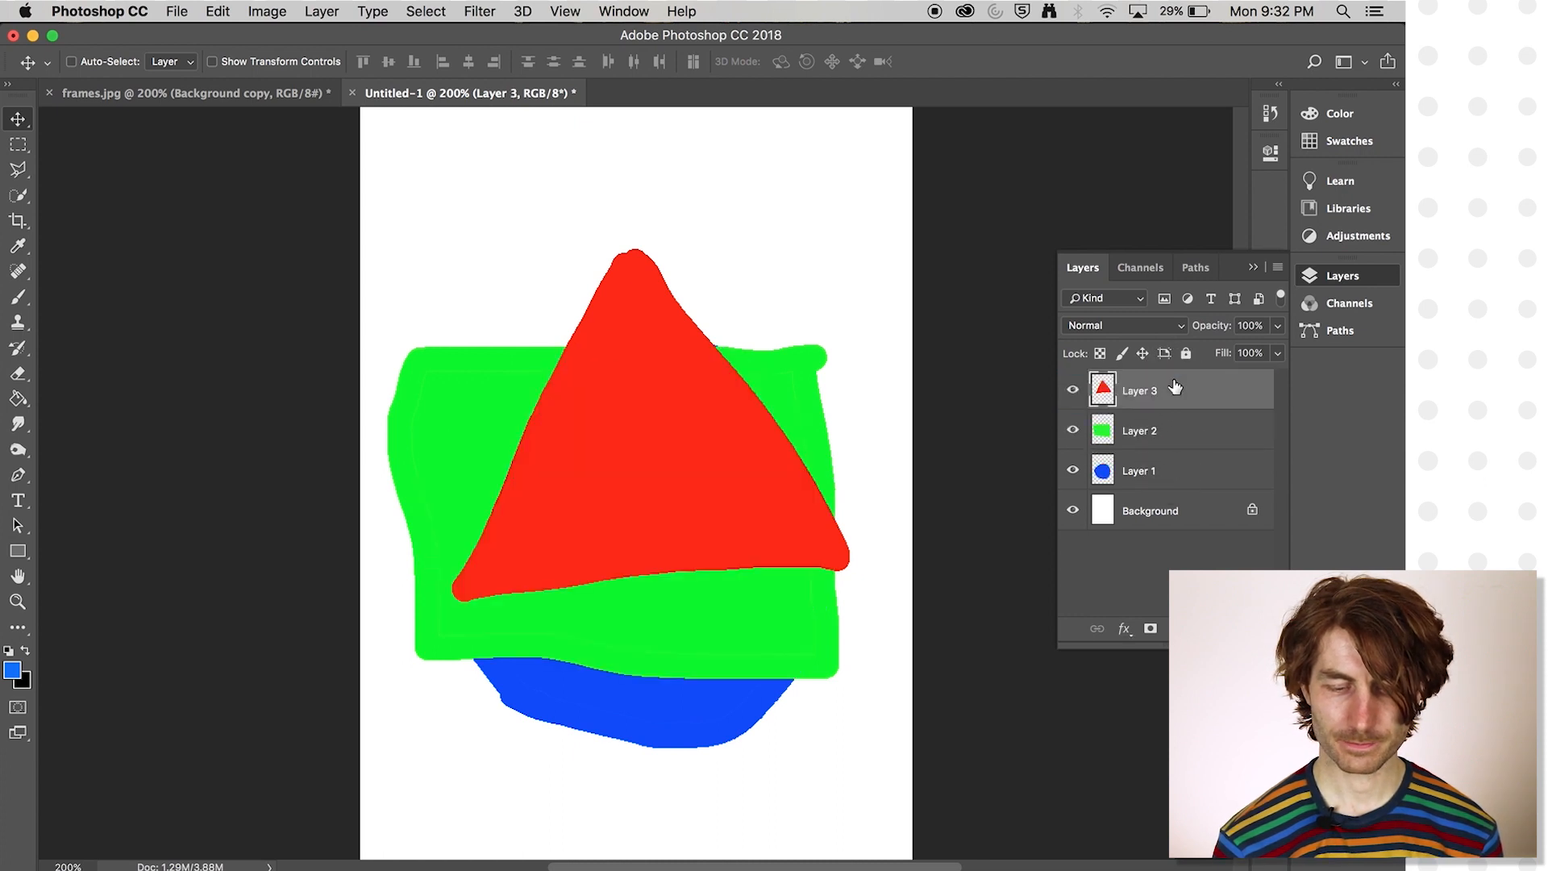
- With the Move tool, shift the red triangle down and left, the green rectangle slightly up, and the blue circle down and right
{"action": "left_click", "coordinate": [1183, 397]}
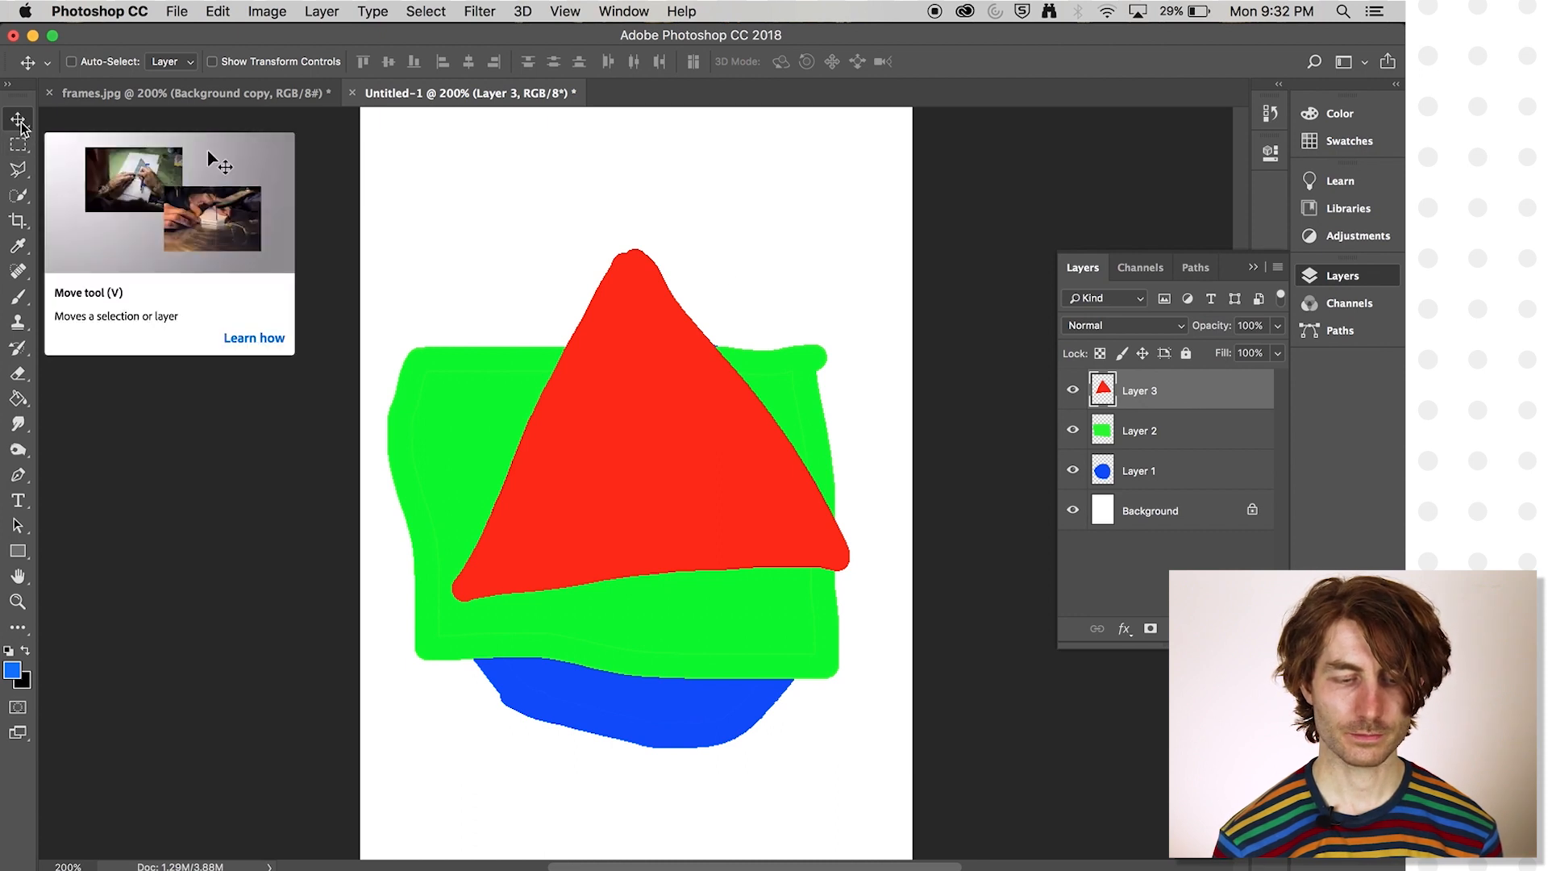
{"action": "left_click_drag", "start_coordinate": [684, 484], "coordinate": [587, 611]}
{"action": "left_click", "coordinate": [1113, 439]}
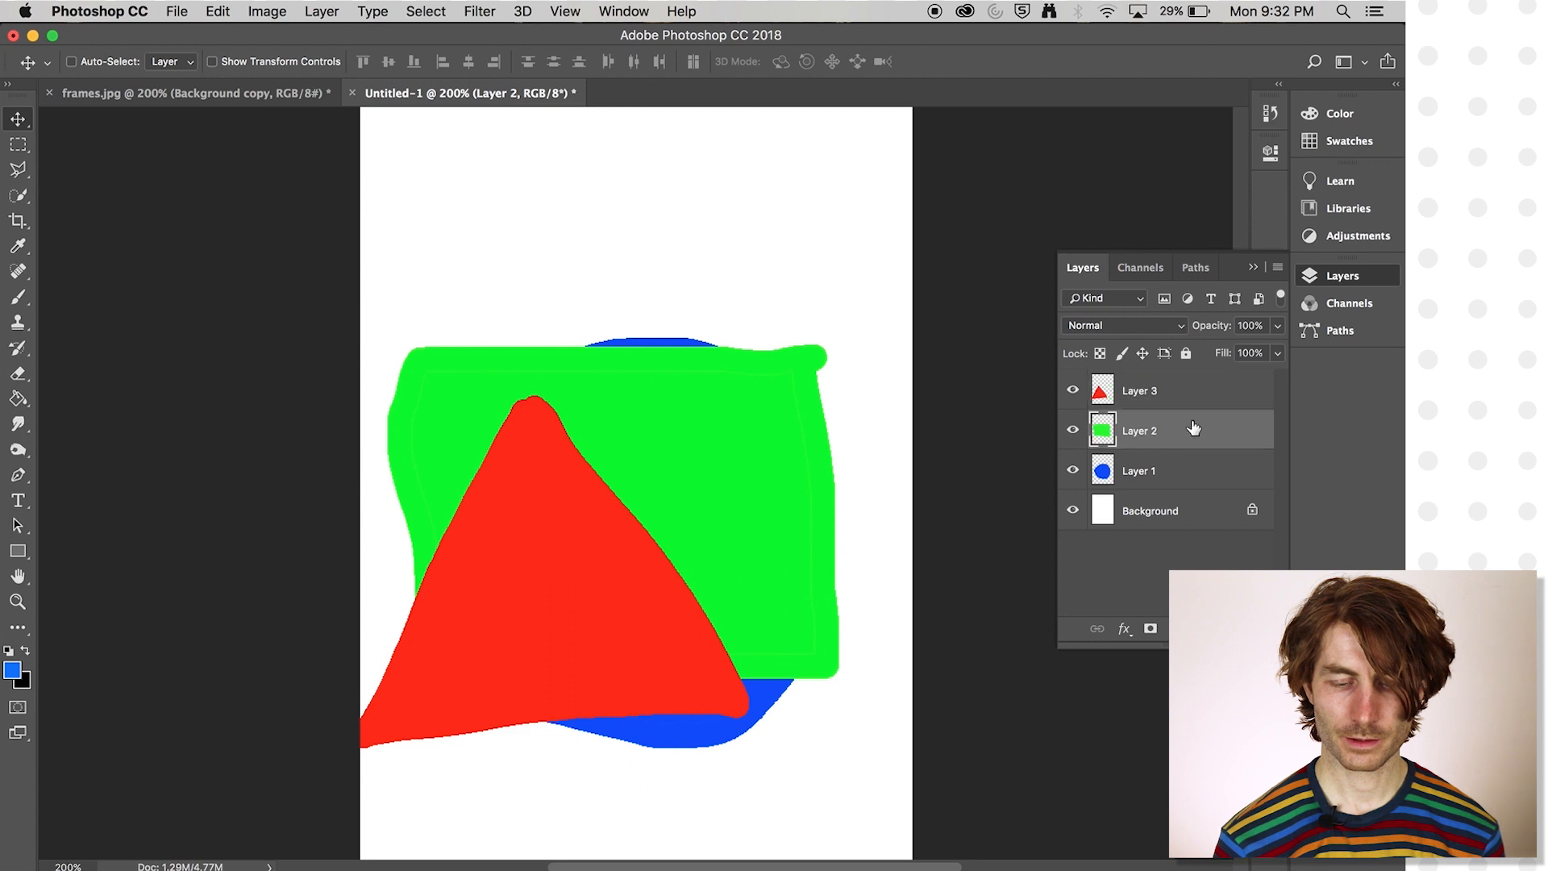
{"action": "left_click_drag", "start_coordinate": [718, 541], "coordinate": [705, 479]}
{"action": "left_click", "coordinate": [1185, 476]}
{"action": "left_click_drag", "start_coordinate": [748, 680], "coordinate": [811, 787]}
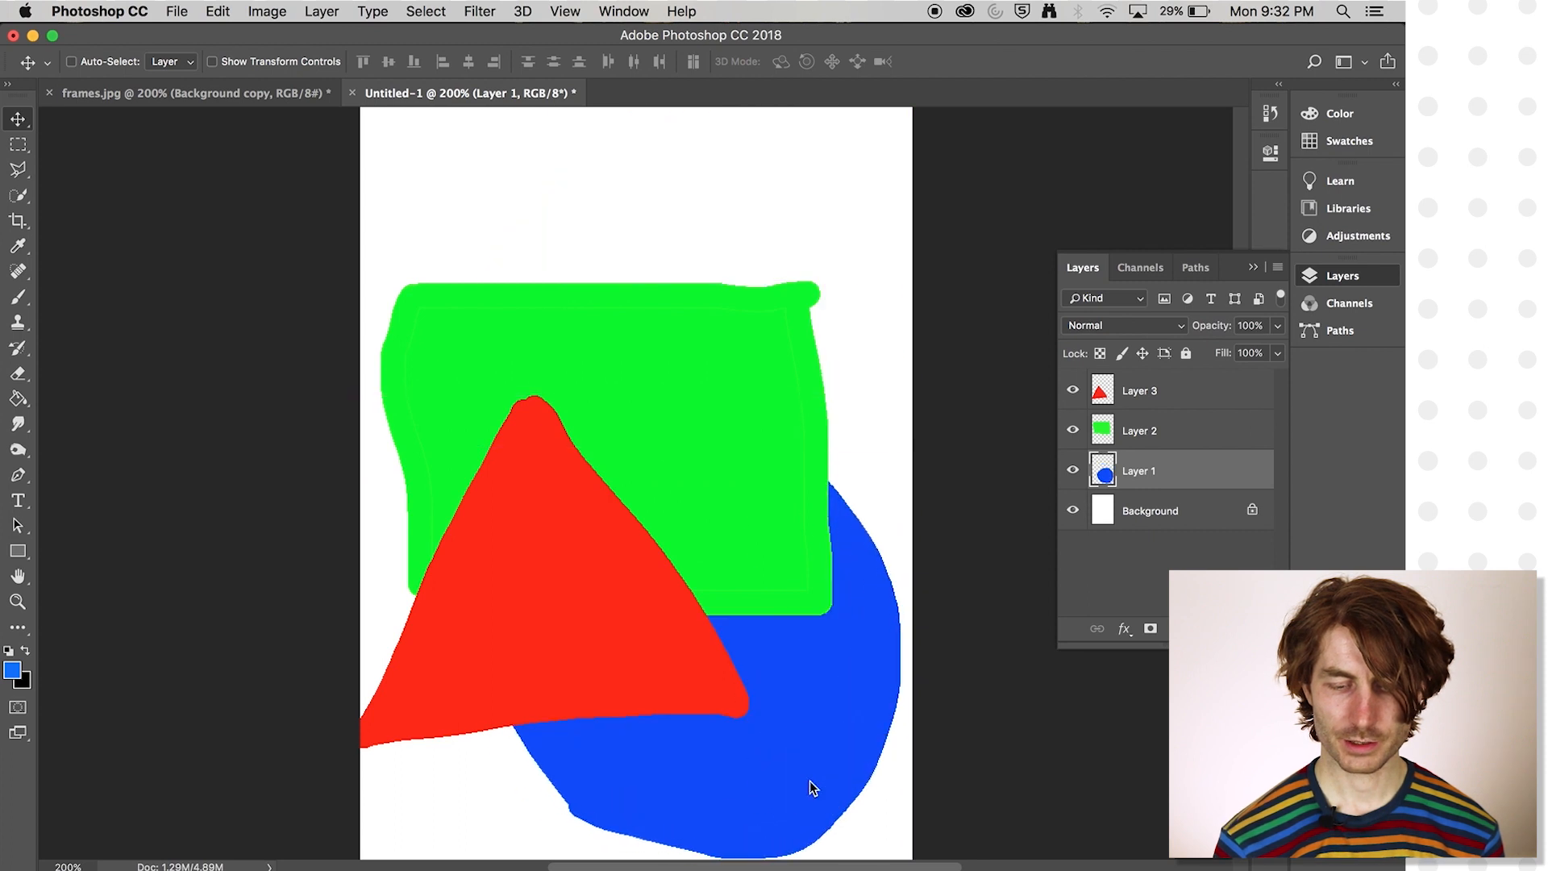
- Nudge the green rectangle up and right and the red triangle slightly right and down, fully inside the page
{"action": "left_click", "coordinate": [1175, 434]}
{"action": "mouse_move", "coordinate": [643, 625]}
{"action": "left_mouse_down"}
{"action": "mouse_move", "coordinate": [654, 596]}
{"action": "mouse_move", "coordinate": [614, 642]}
{"action": "mouse_move", "coordinate": [630, 650]}
{"action": "left_mouse_up"}
{"action": "left_click", "coordinate": [1210, 390]}
{"action": "scroll", "coordinate": [774, 525], "scroll_direction": "down", "scroll_amount": 5}
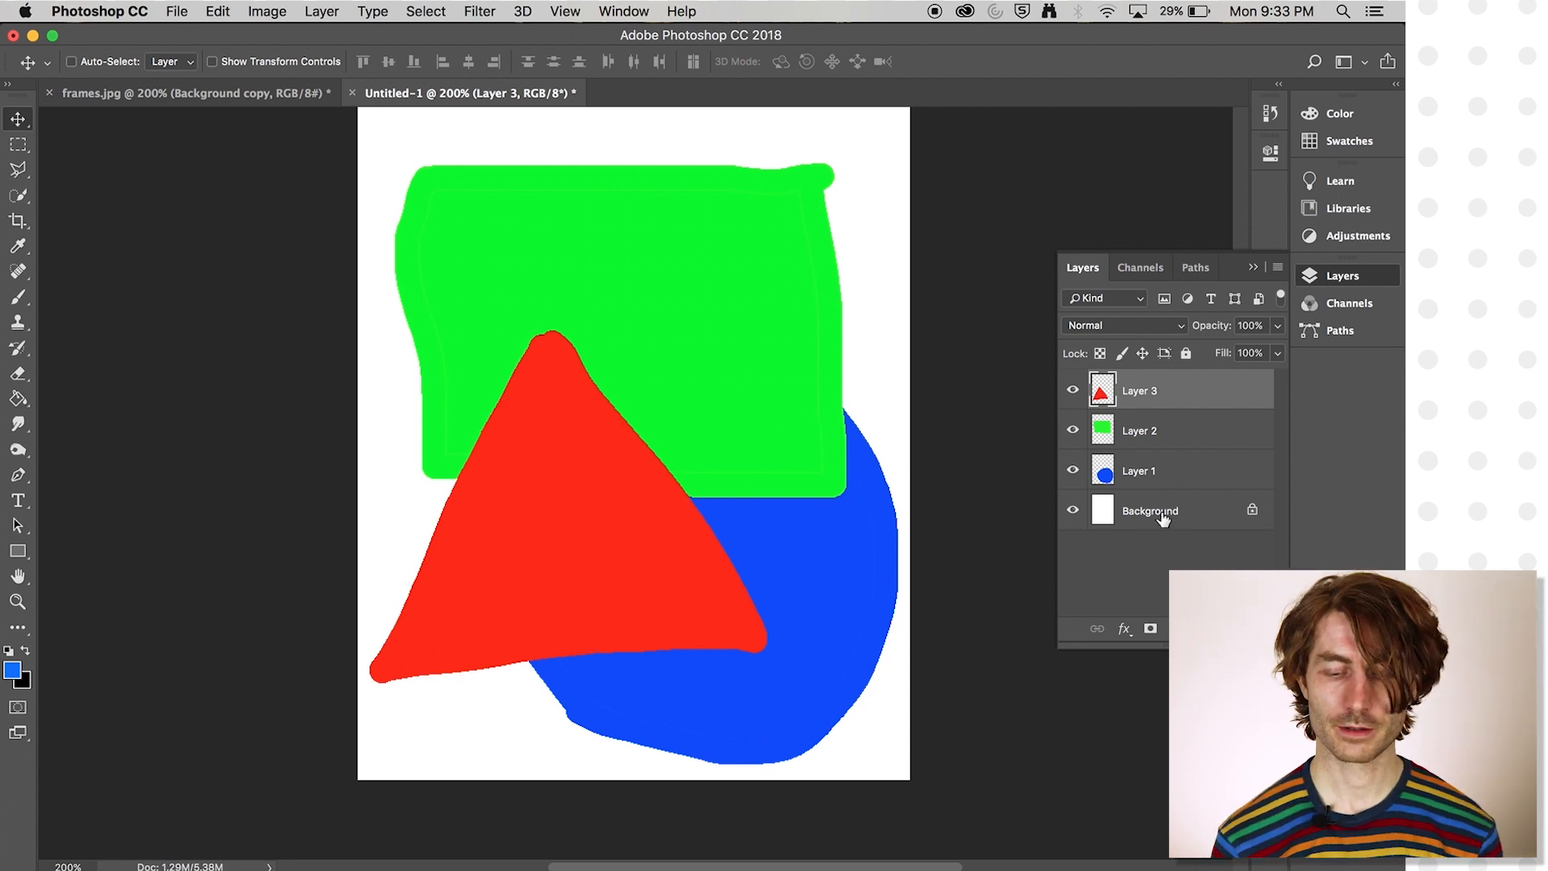
- On the blue circle's layer, set the foreground colour to light grey c2cadc and brush curved strokes along the inside of the circle
{"action": "left_click", "coordinate": [1196, 478]}
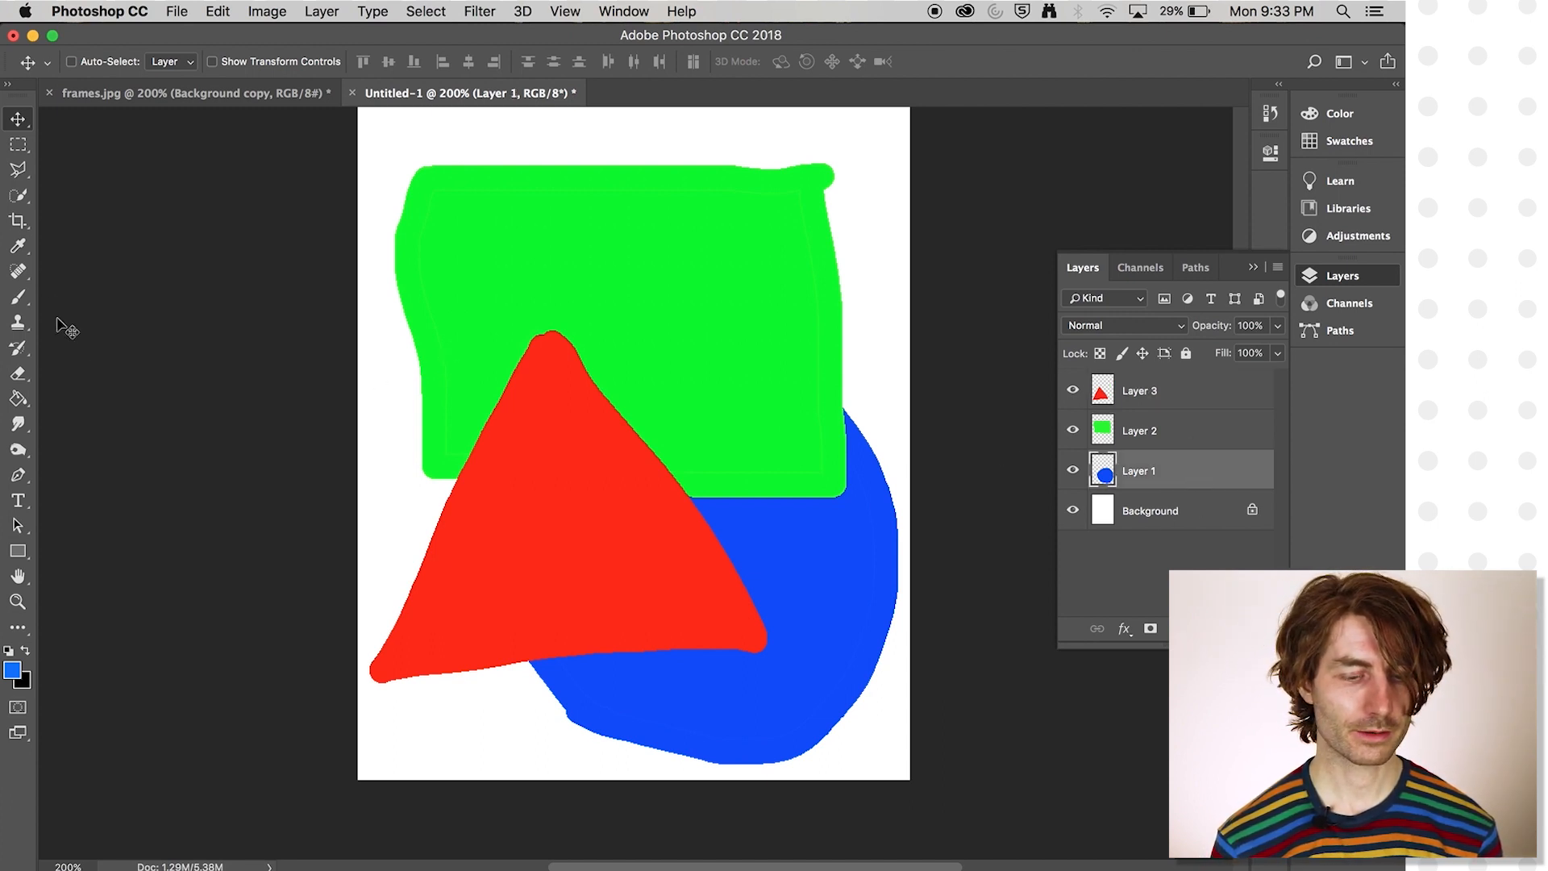
{"action": "left_click", "coordinate": [18, 297]}
{"action": "left_click", "coordinate": [17, 678]}
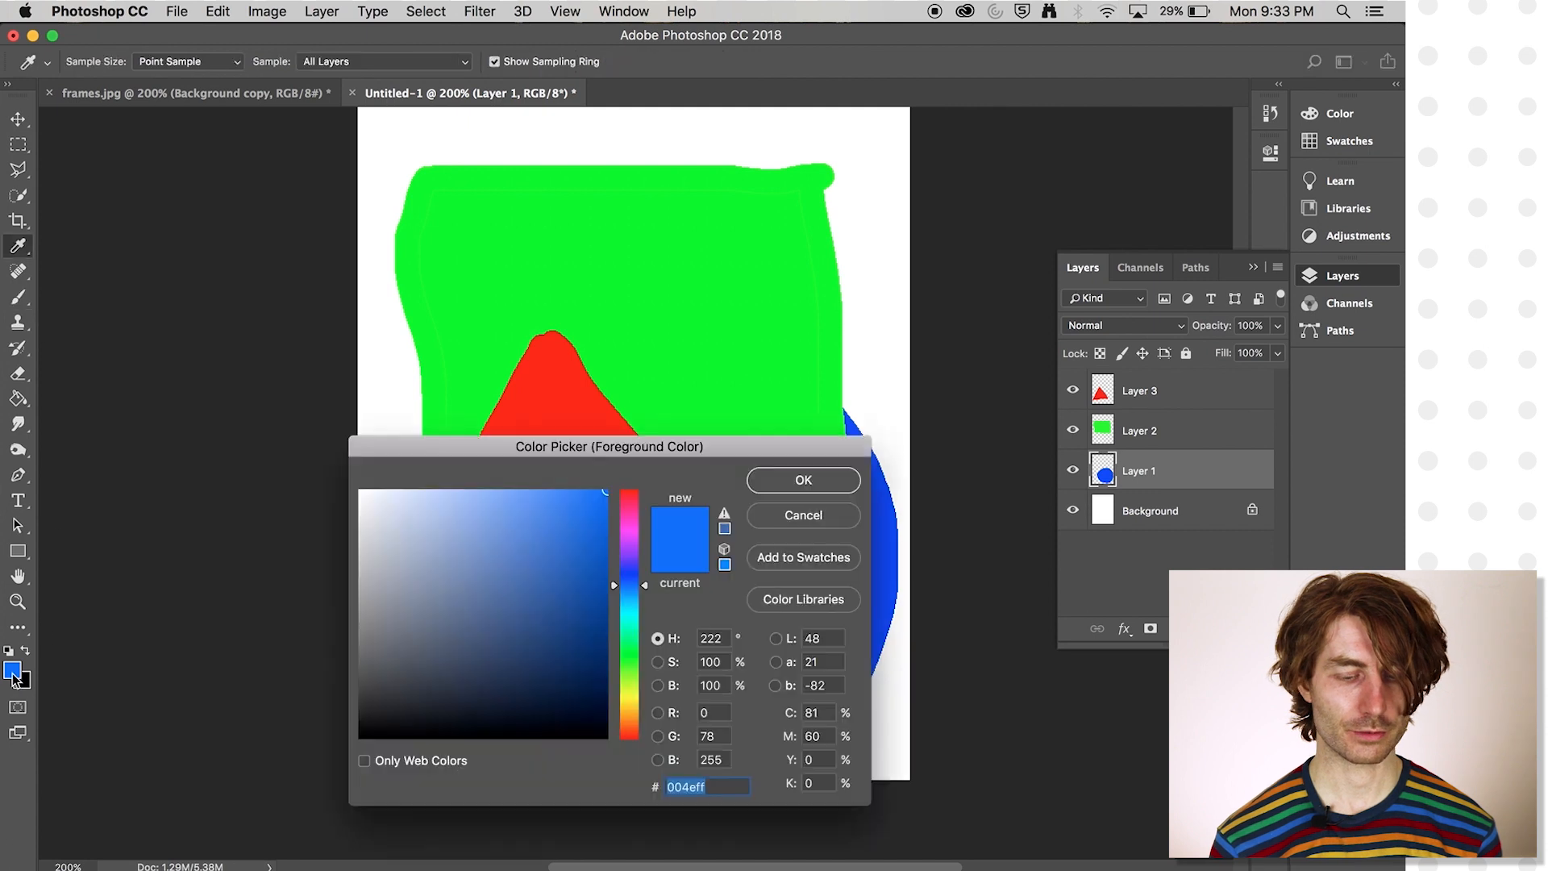
{"action": "left_click", "coordinate": [388, 523]}
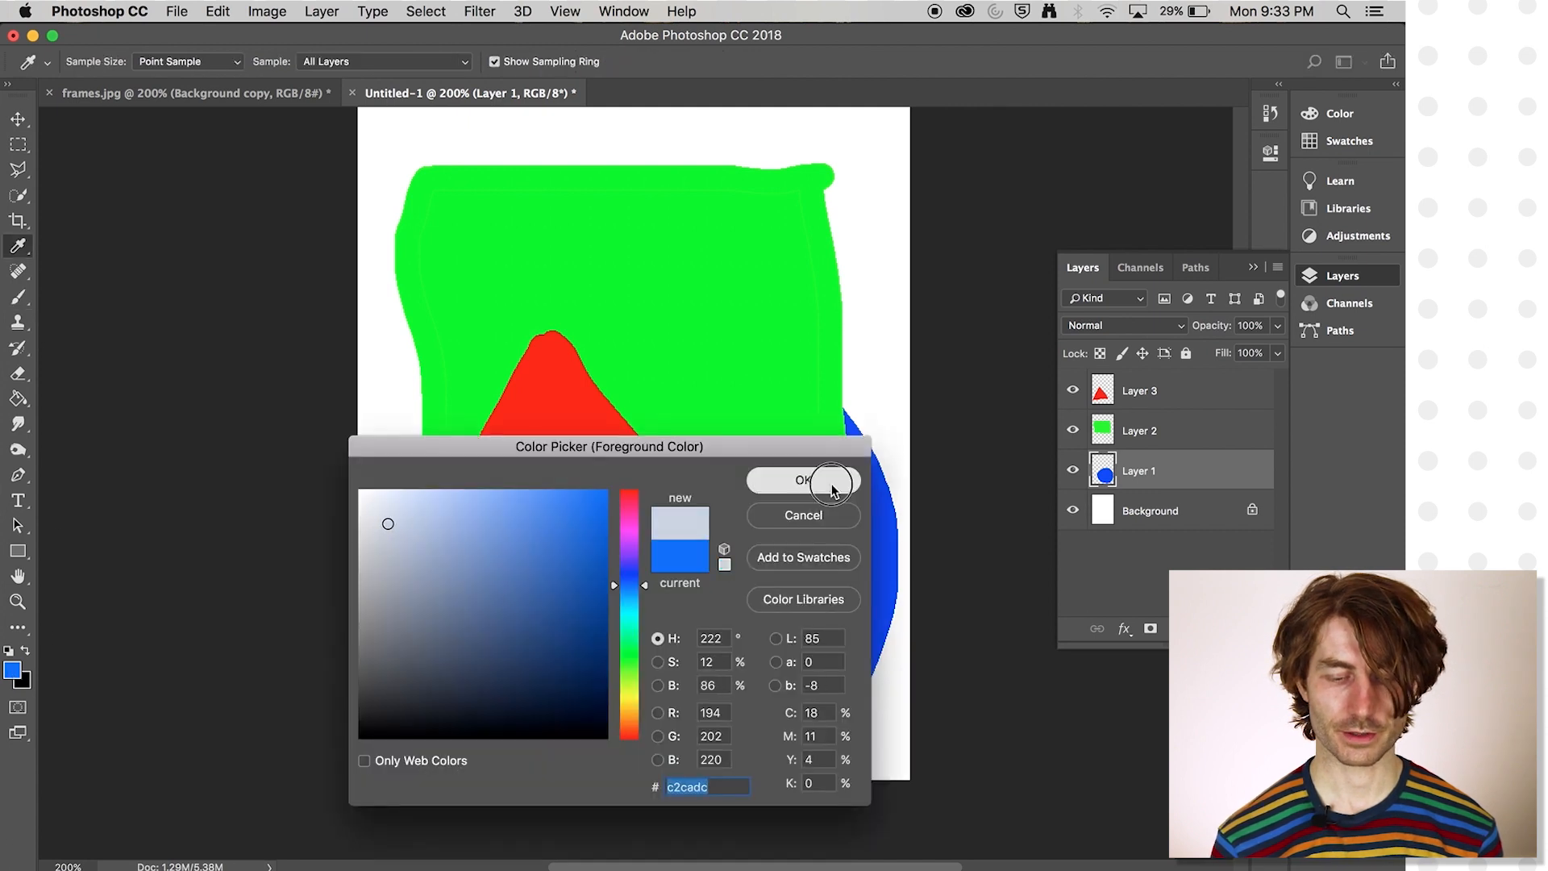
{"action": "left_click", "coordinate": [803, 480]}
{"action": "mouse_move", "coordinate": [866, 516]}
{"action": "left_mouse_down"}
{"action": "mouse_move", "coordinate": [864, 565]}
{"action": "mouse_move", "coordinate": [826, 641]}
{"action": "mouse_move", "coordinate": [739, 704]}
{"action": "mouse_move", "coordinate": [705, 711]}
{"action": "mouse_move", "coordinate": [639, 686]}
{"action": "mouse_move", "coordinate": [584, 643]}
{"action": "left_mouse_up"}
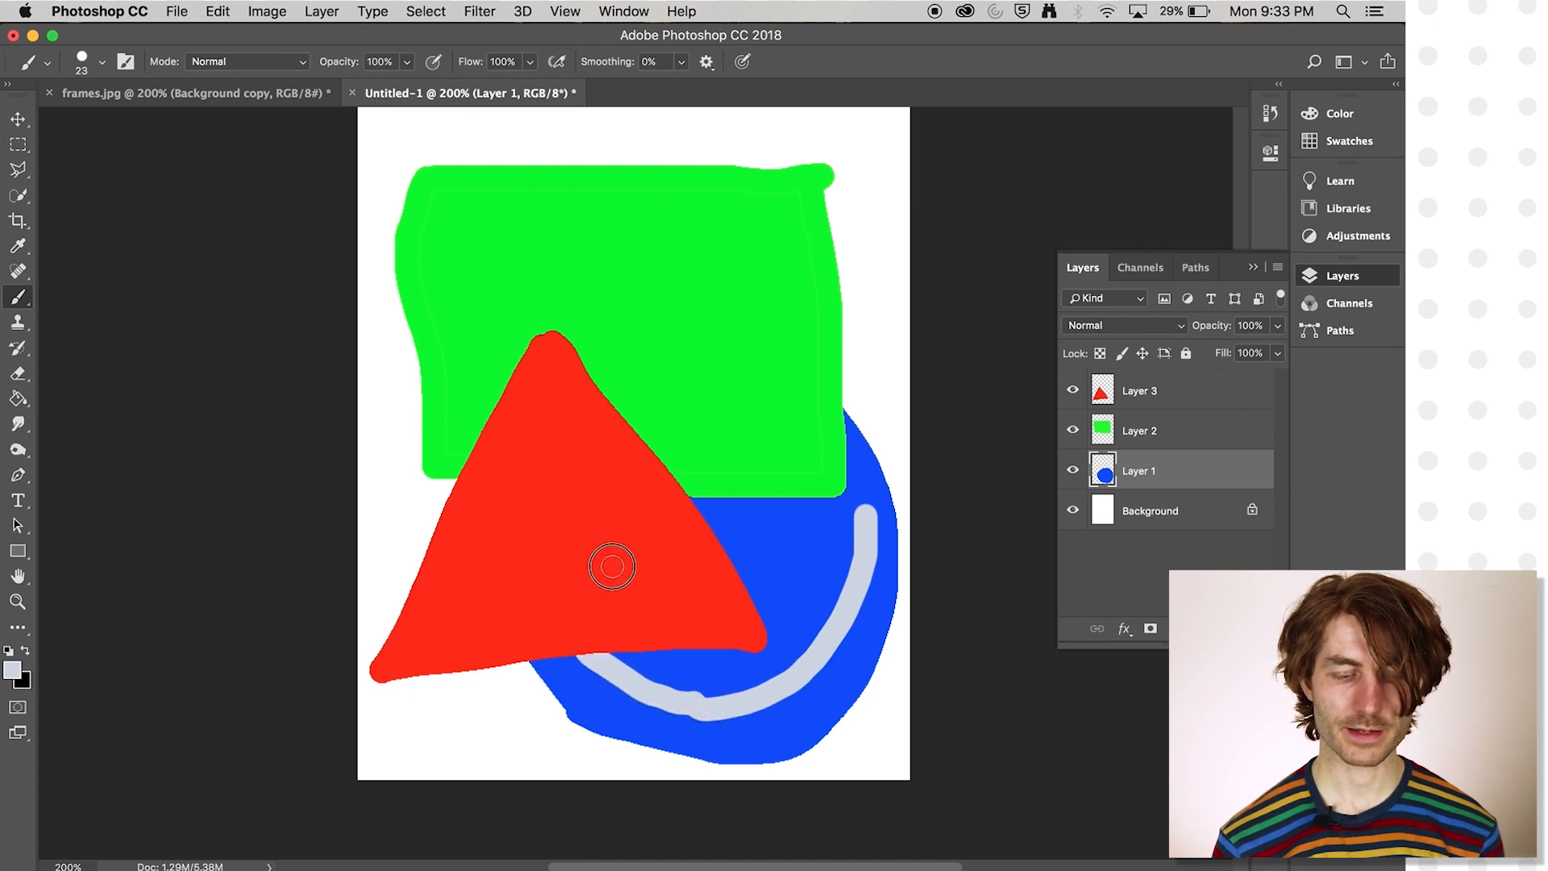
{"action": "mouse_move", "coordinate": [703, 420]}
{"action": "left_mouse_down"}
{"action": "mouse_move", "coordinate": [775, 442]}
{"action": "mouse_move", "coordinate": [820, 482]}
{"action": "mouse_move", "coordinate": [847, 541]}
{"action": "left_mouse_up"}
- Brush light grey angular strokes inside the green rectangle and the red triangle, each on its own layer
{"action": "left_click", "coordinate": [1223, 438]}
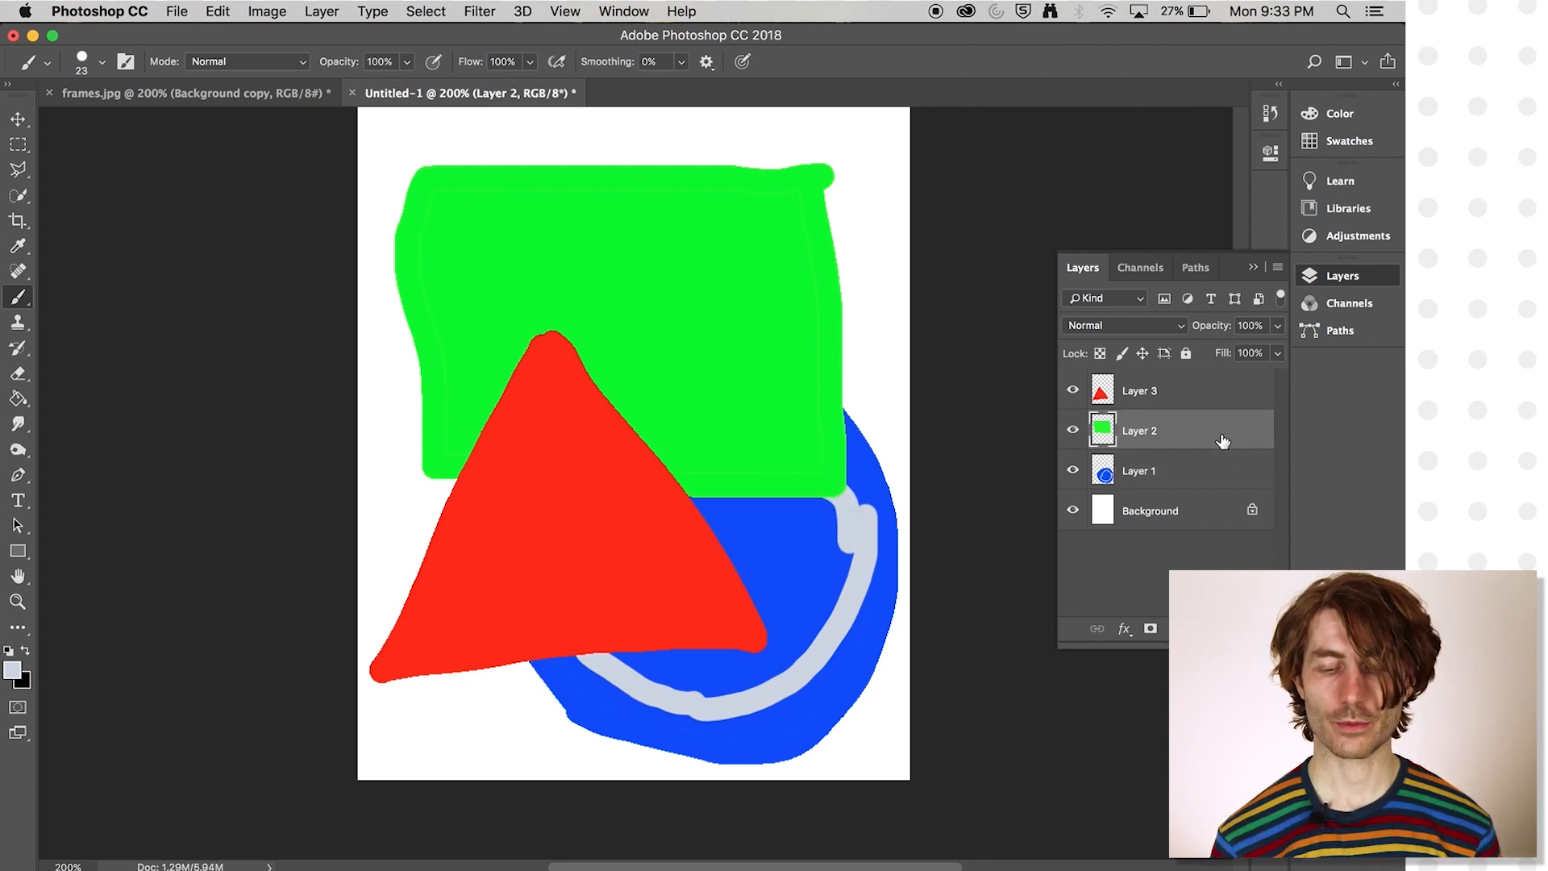
{"action": "left_click", "coordinate": [1189, 474]}
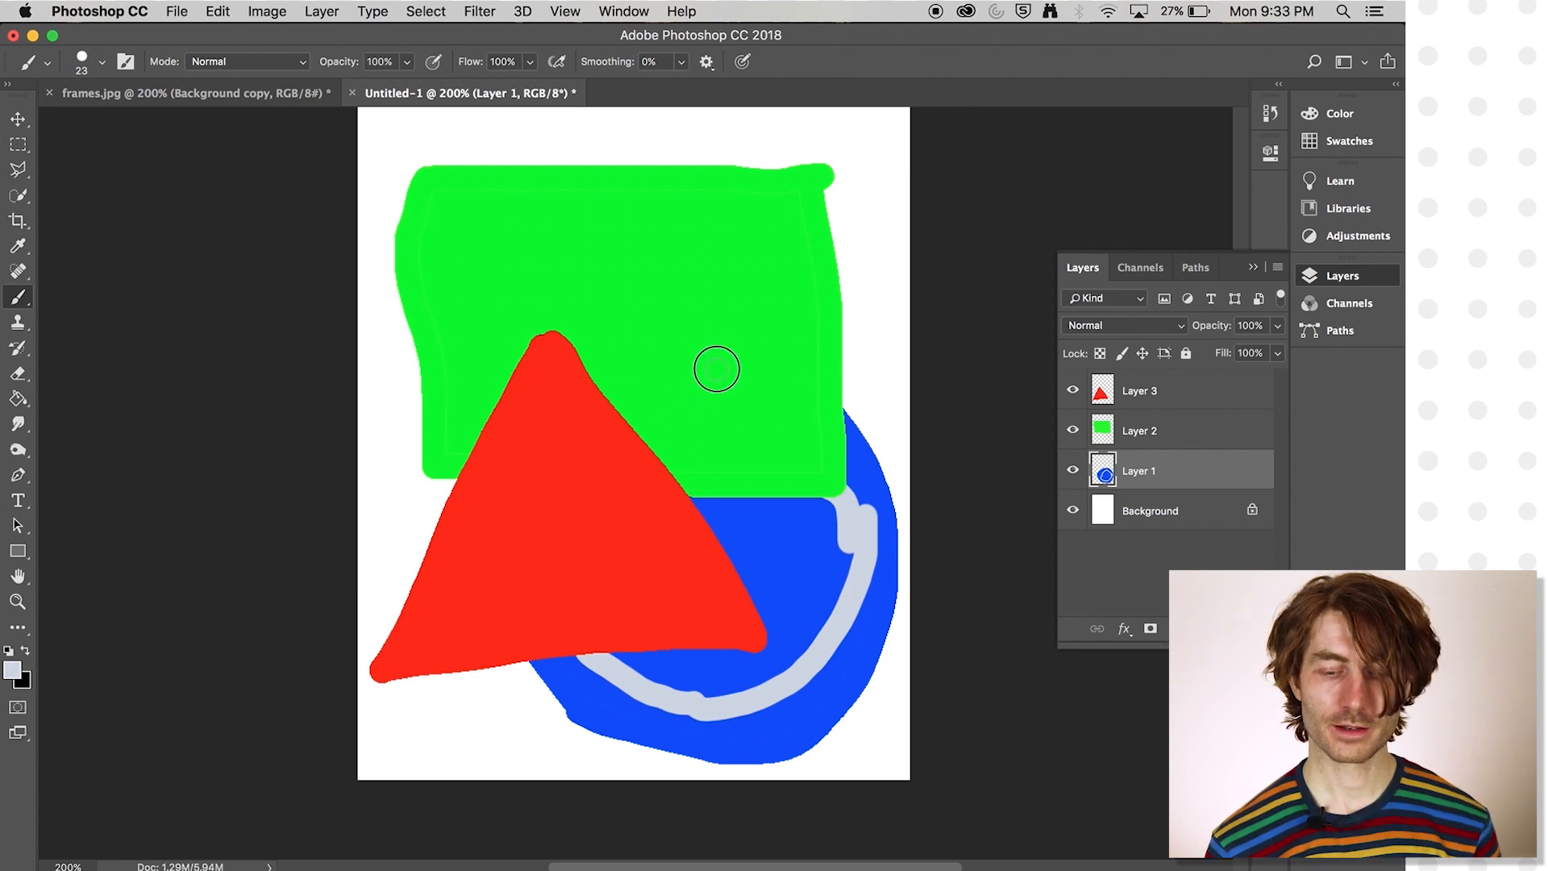
{"action": "left_click", "coordinate": [1184, 443]}
{"action": "mouse_move", "coordinate": [769, 262]}
{"action": "left_mouse_down"}
{"action": "mouse_move", "coordinate": [770, 468]}
{"action": "mouse_move", "coordinate": [645, 443]}
{"action": "left_mouse_up"}
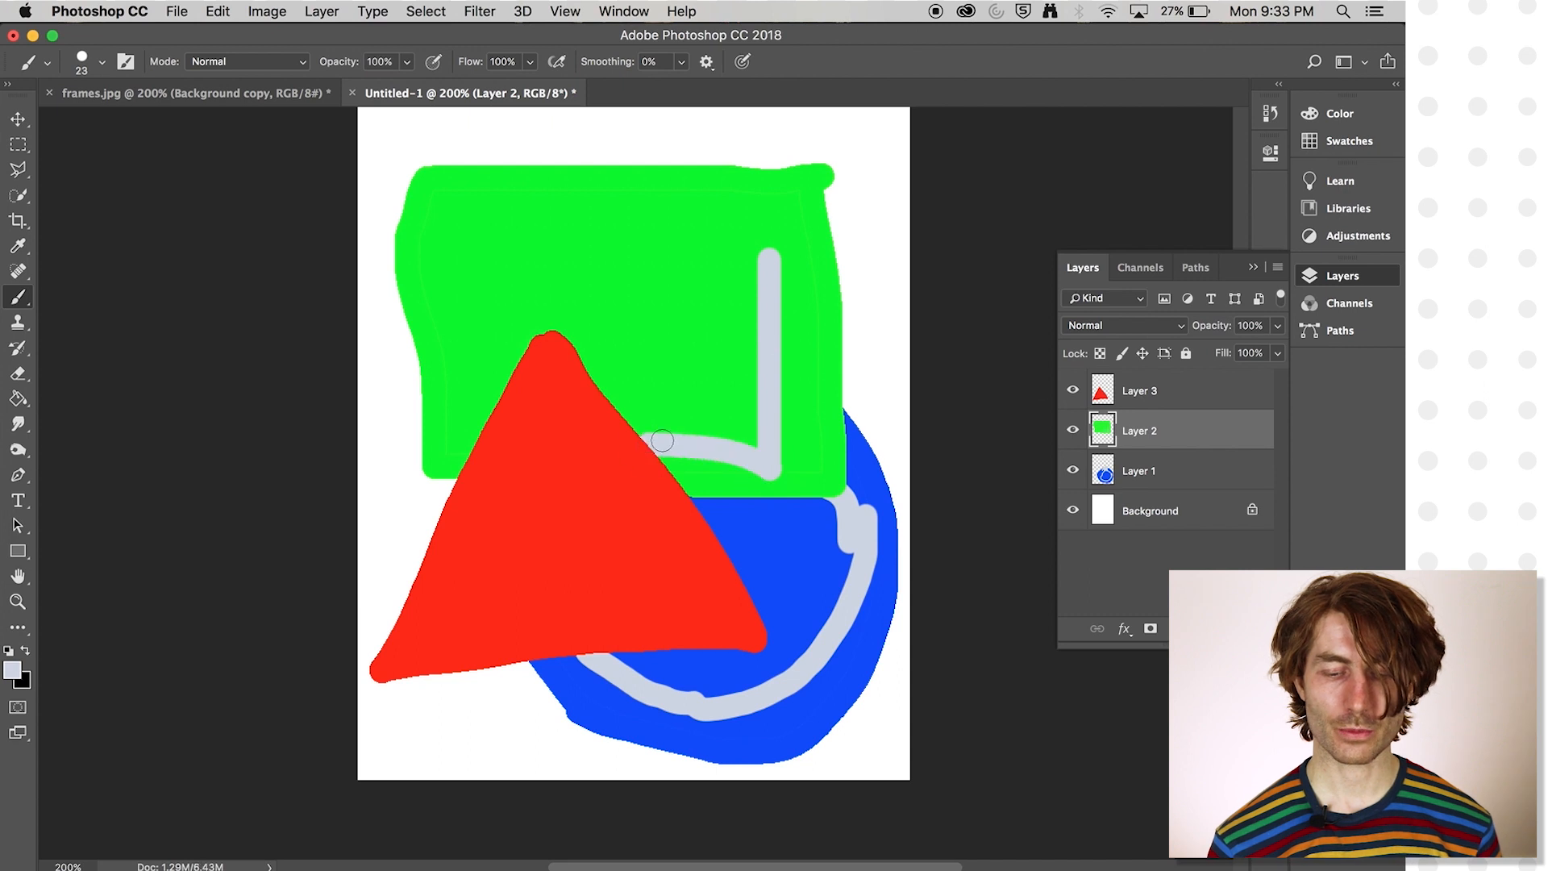
{"action": "left_click", "coordinate": [1156, 392]}
{"action": "mouse_move", "coordinate": [555, 398]}
{"action": "left_mouse_down"}
{"action": "mouse_move", "coordinate": [722, 601]}
{"action": "mouse_move", "coordinate": [471, 637]}
{"action": "left_mouse_up"}
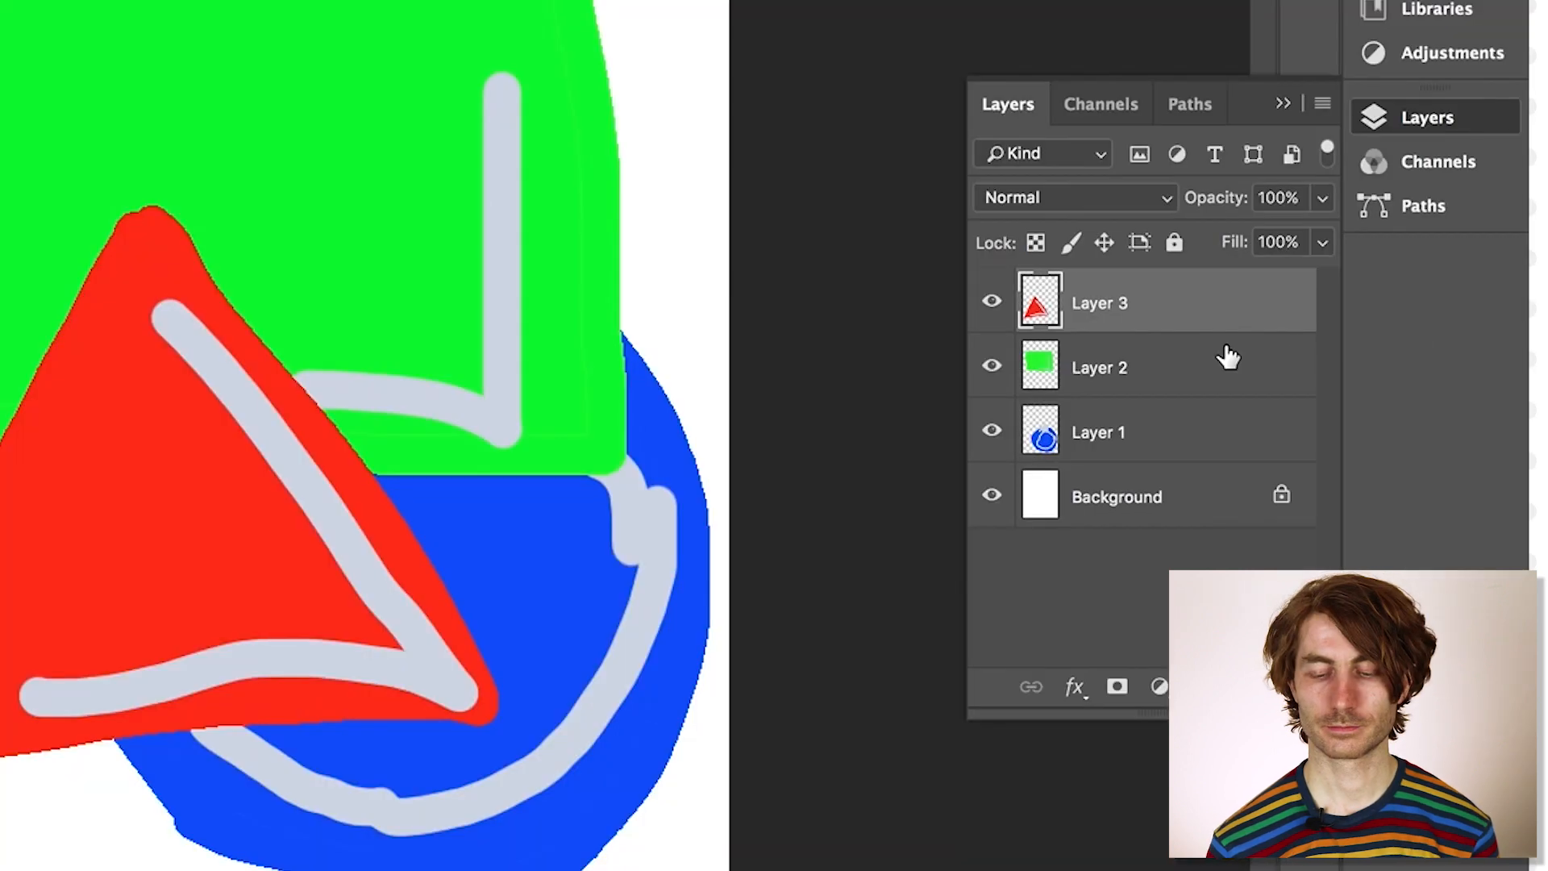
- Hide the Background layer, select the green rectangle, blue circle and Background layers in turn, and show the Background again
{"action": "left_click", "coordinate": [1177, 510]}
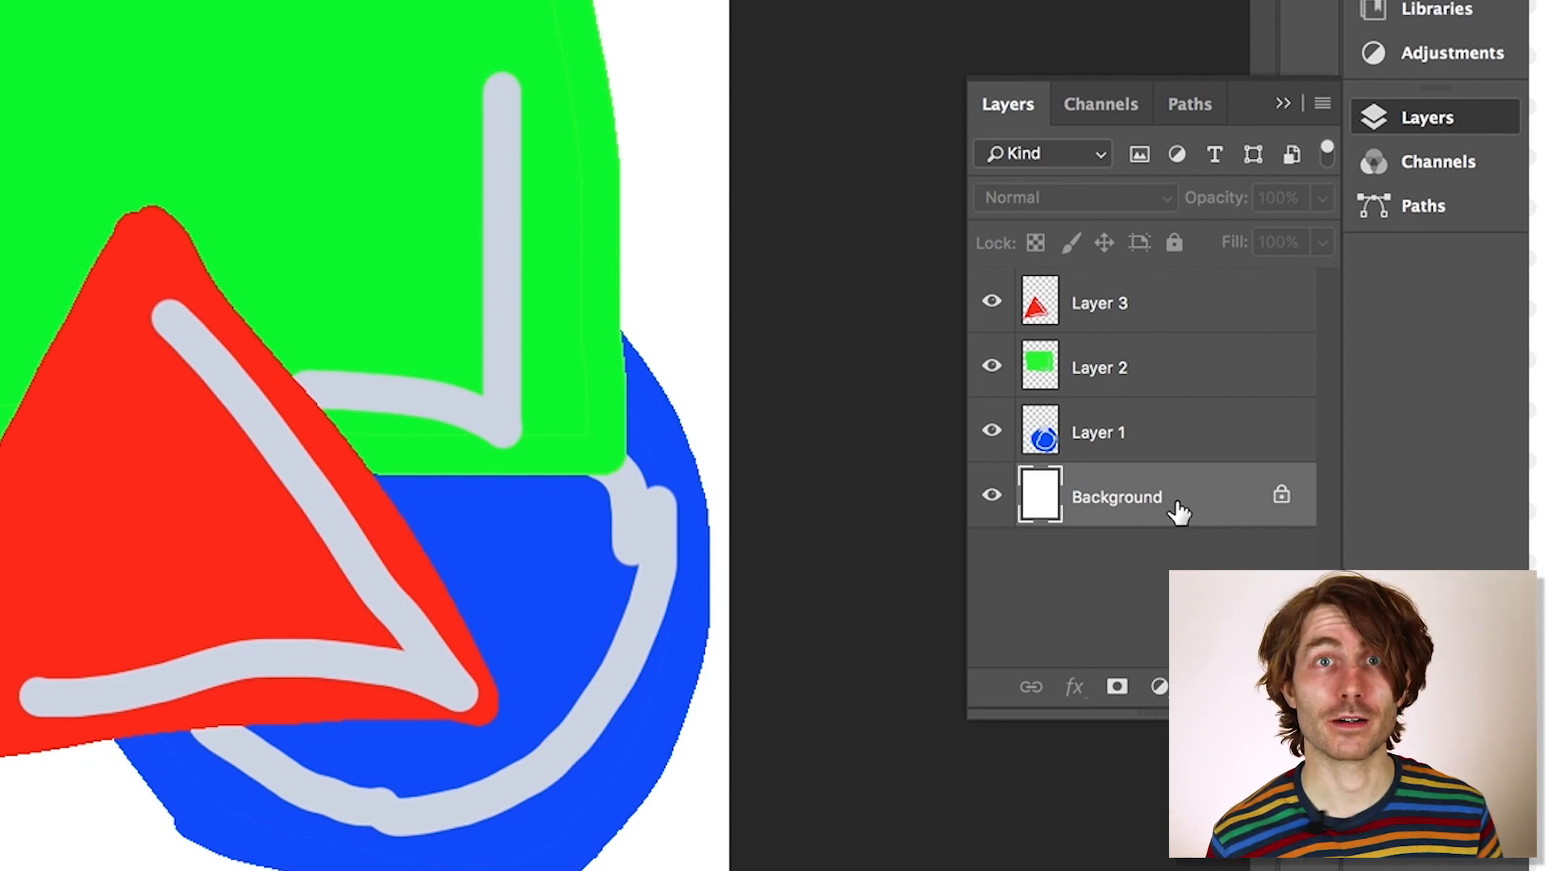
{"action": "left_click", "coordinate": [992, 495]}
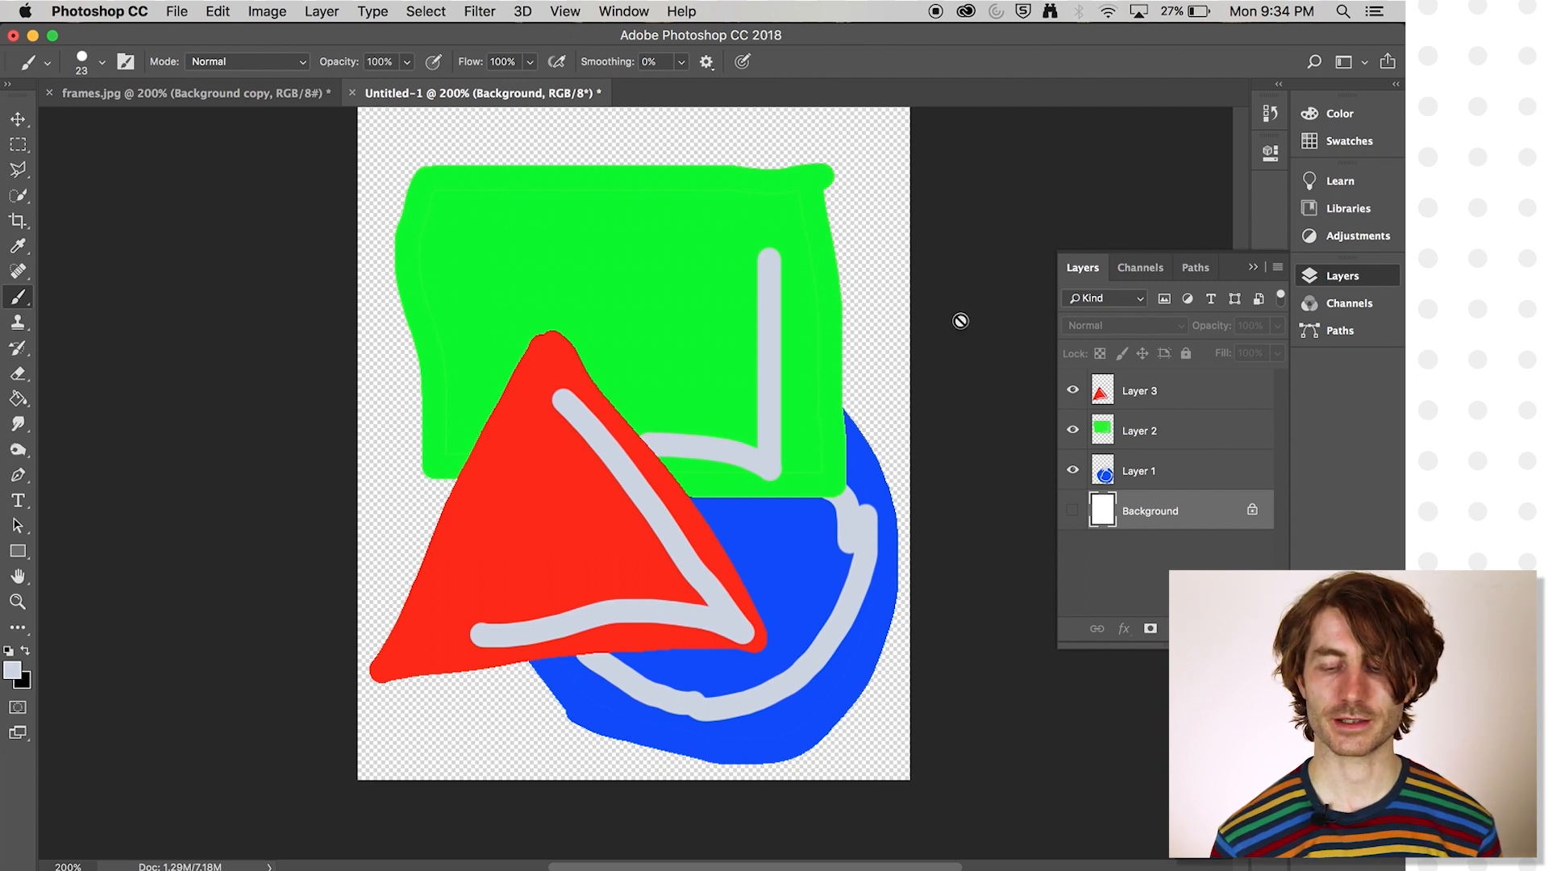
{"action": "left_click", "coordinate": [1143, 428]}
{"action": "left_click", "coordinate": [1159, 484]}
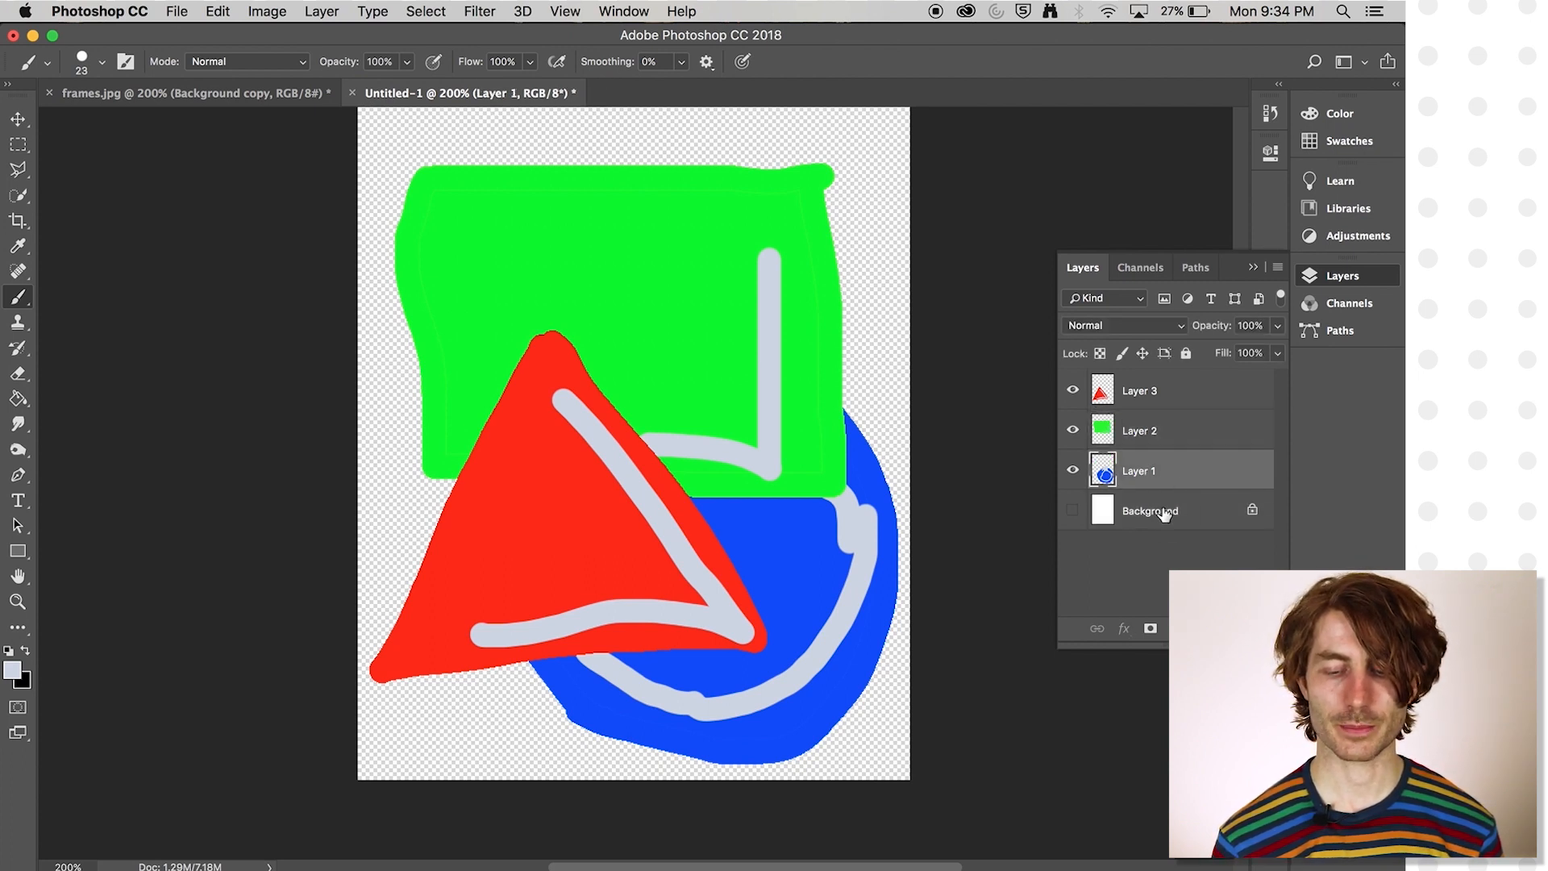
{"action": "left_click", "coordinate": [1162, 512]}
{"action": "left_click", "coordinate": [1073, 511]}
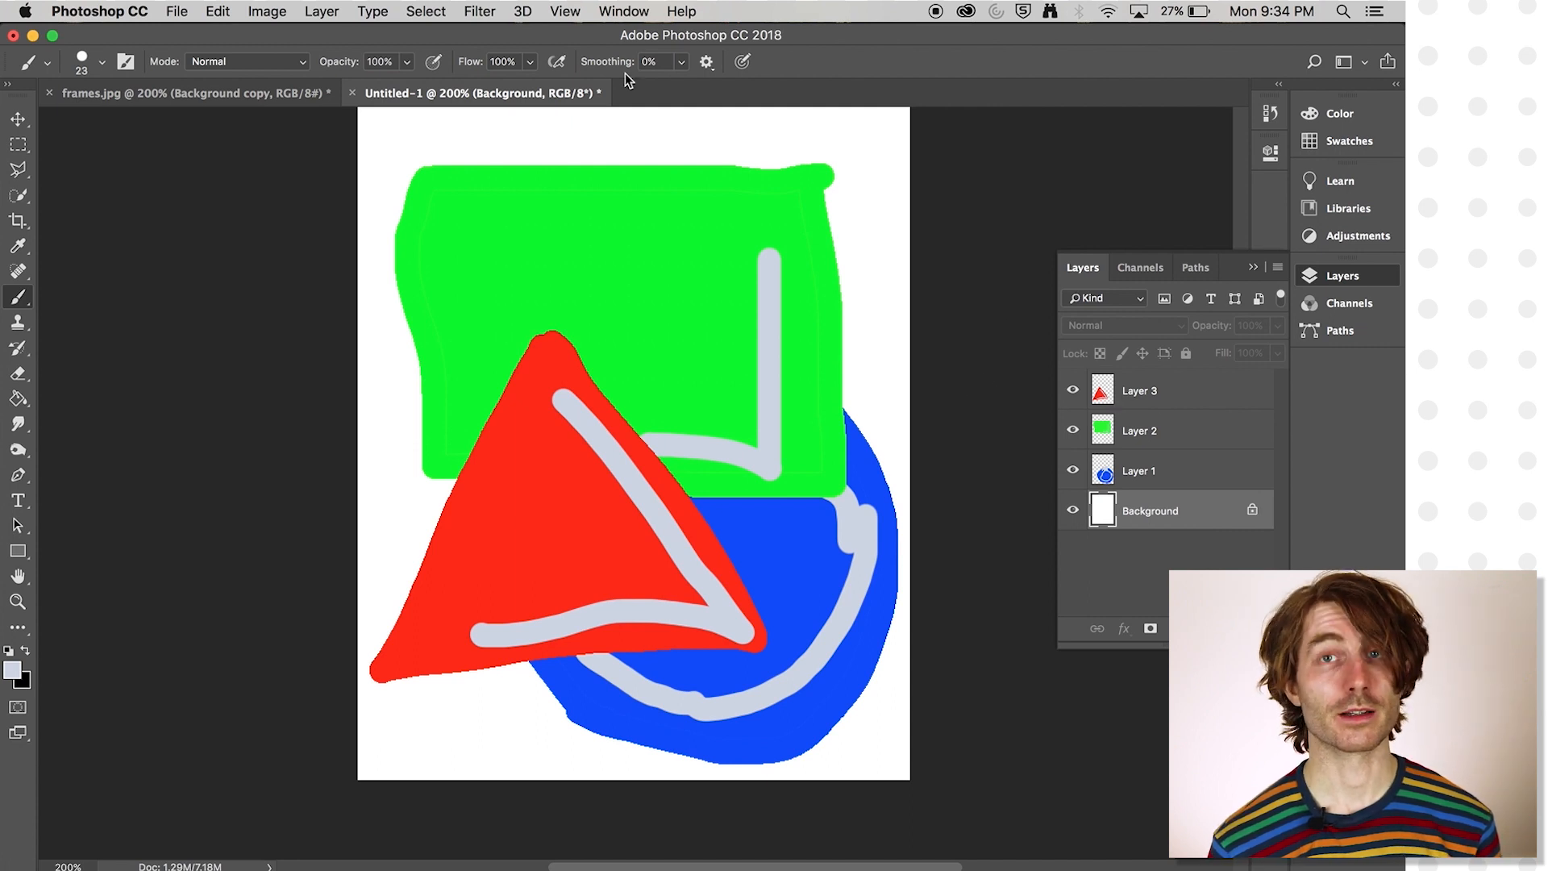
- Create a new empty layer above the Background and raise it to the top of the layer stack
{"action": "left_click", "coordinate": [336, 10]}
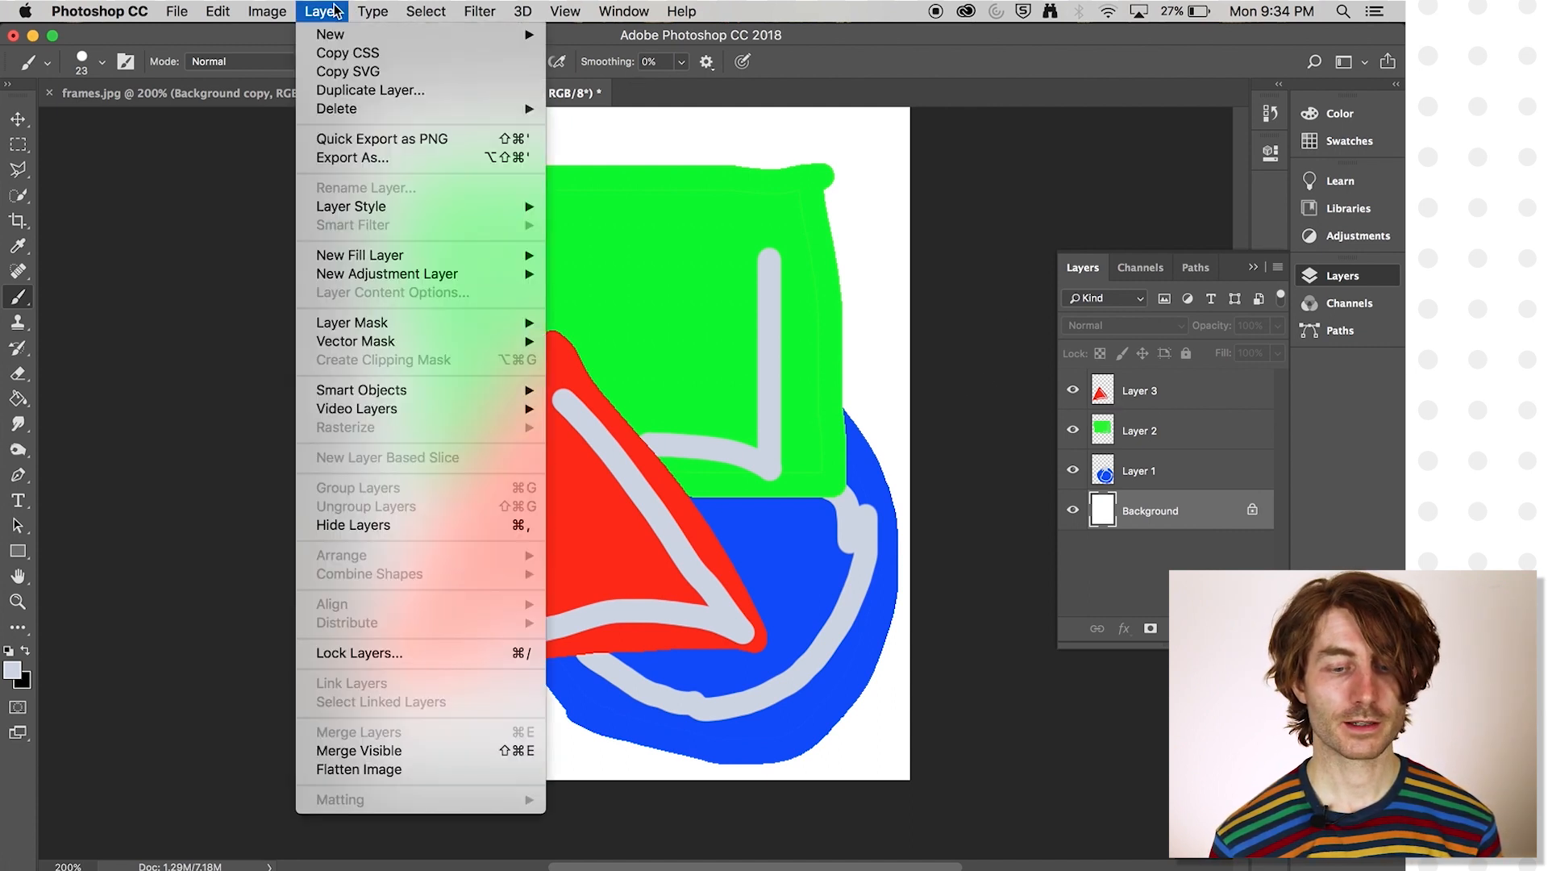
{"action": "mouse_move", "coordinate": [339, 40]}
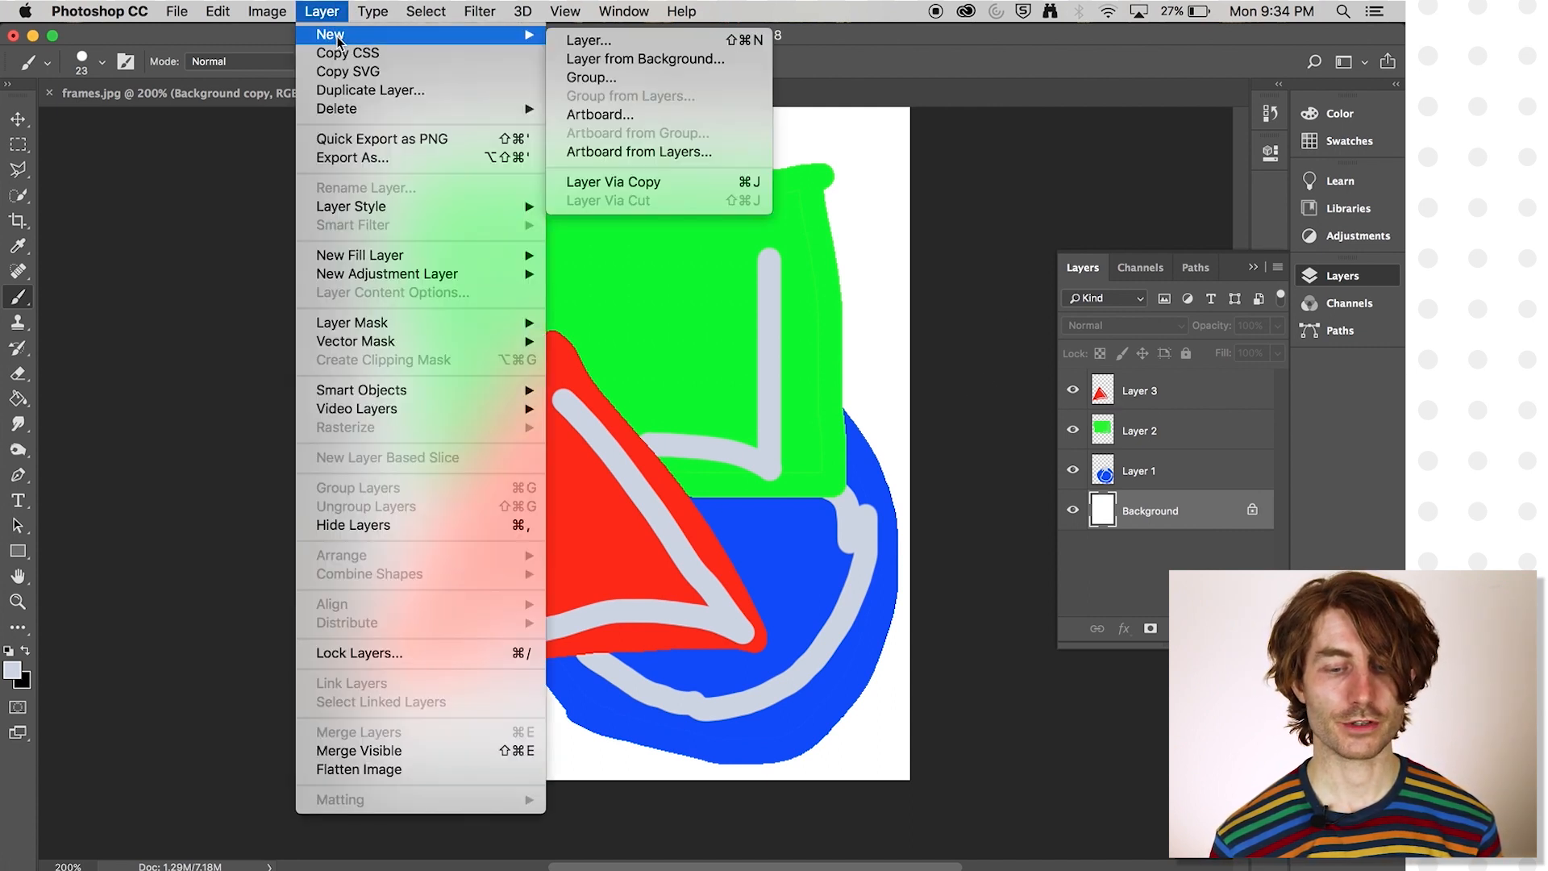
{"action": "left_click", "coordinate": [619, 41]}
{"action": "left_click", "coordinate": [876, 379]}
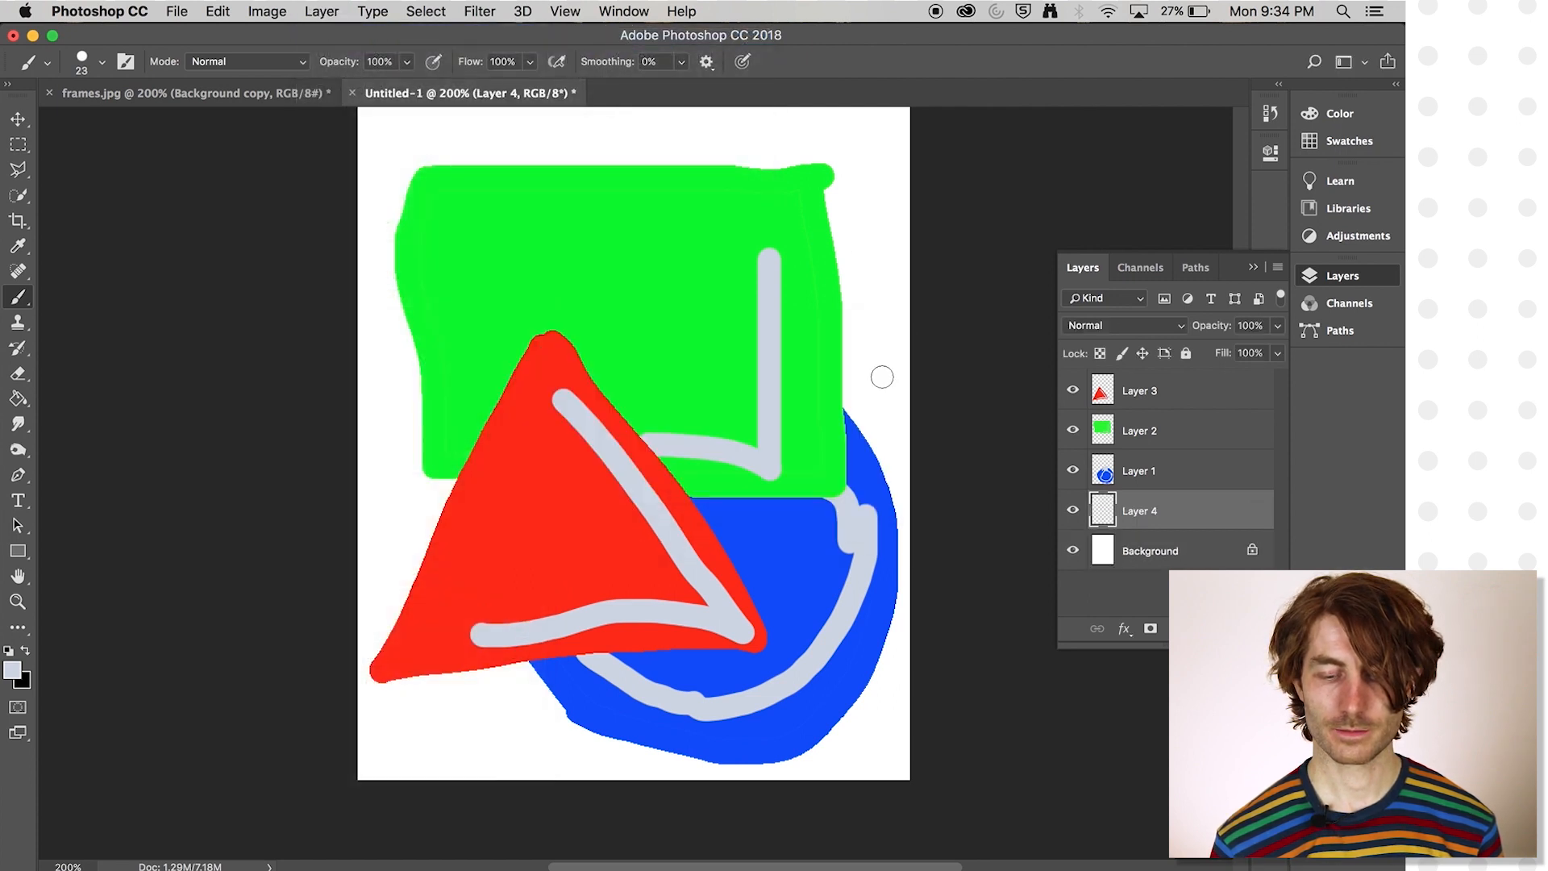
{"action": "left_click_drag", "start_coordinate": [1185, 516], "coordinate": [1183, 392]}
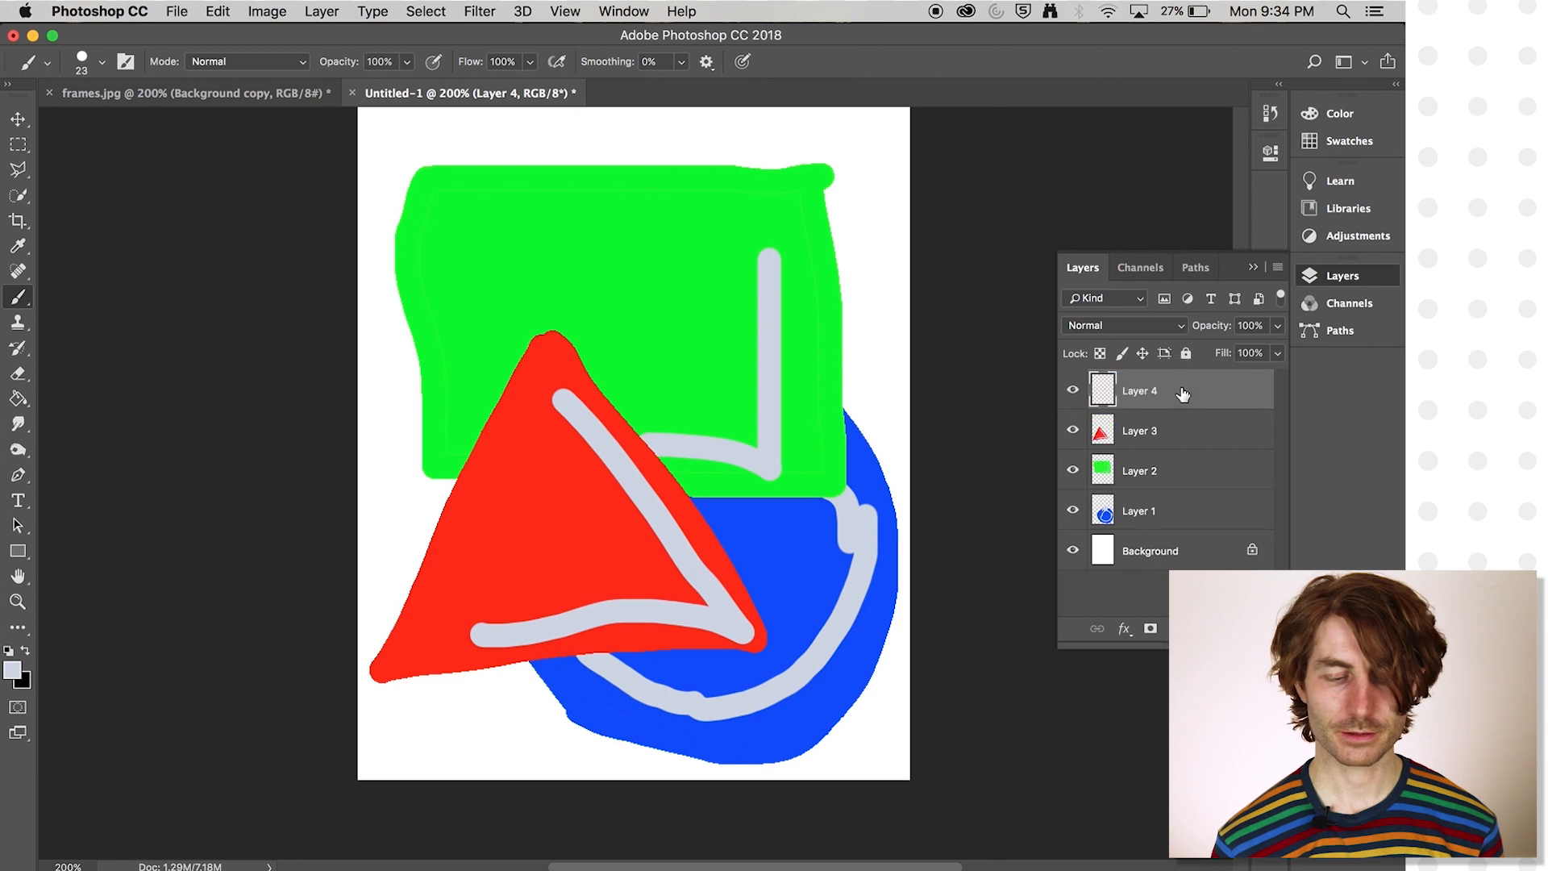
- Set the foreground colour to bright magenta and brush a five-pointed star outline over the shapes on the new top layer
{"action": "left_click", "coordinate": [12, 682]}
{"action": "mouse_move", "coordinate": [631, 535]}
{"action": "left_mouse_down"}
{"action": "mouse_move", "coordinate": [597, 535]}
{"action": "mouse_move", "coordinate": [611, 487]}
{"action": "left_mouse_up"}
{"action": "left_click", "coordinate": [807, 480]}
{"action": "key", "text": "b"}
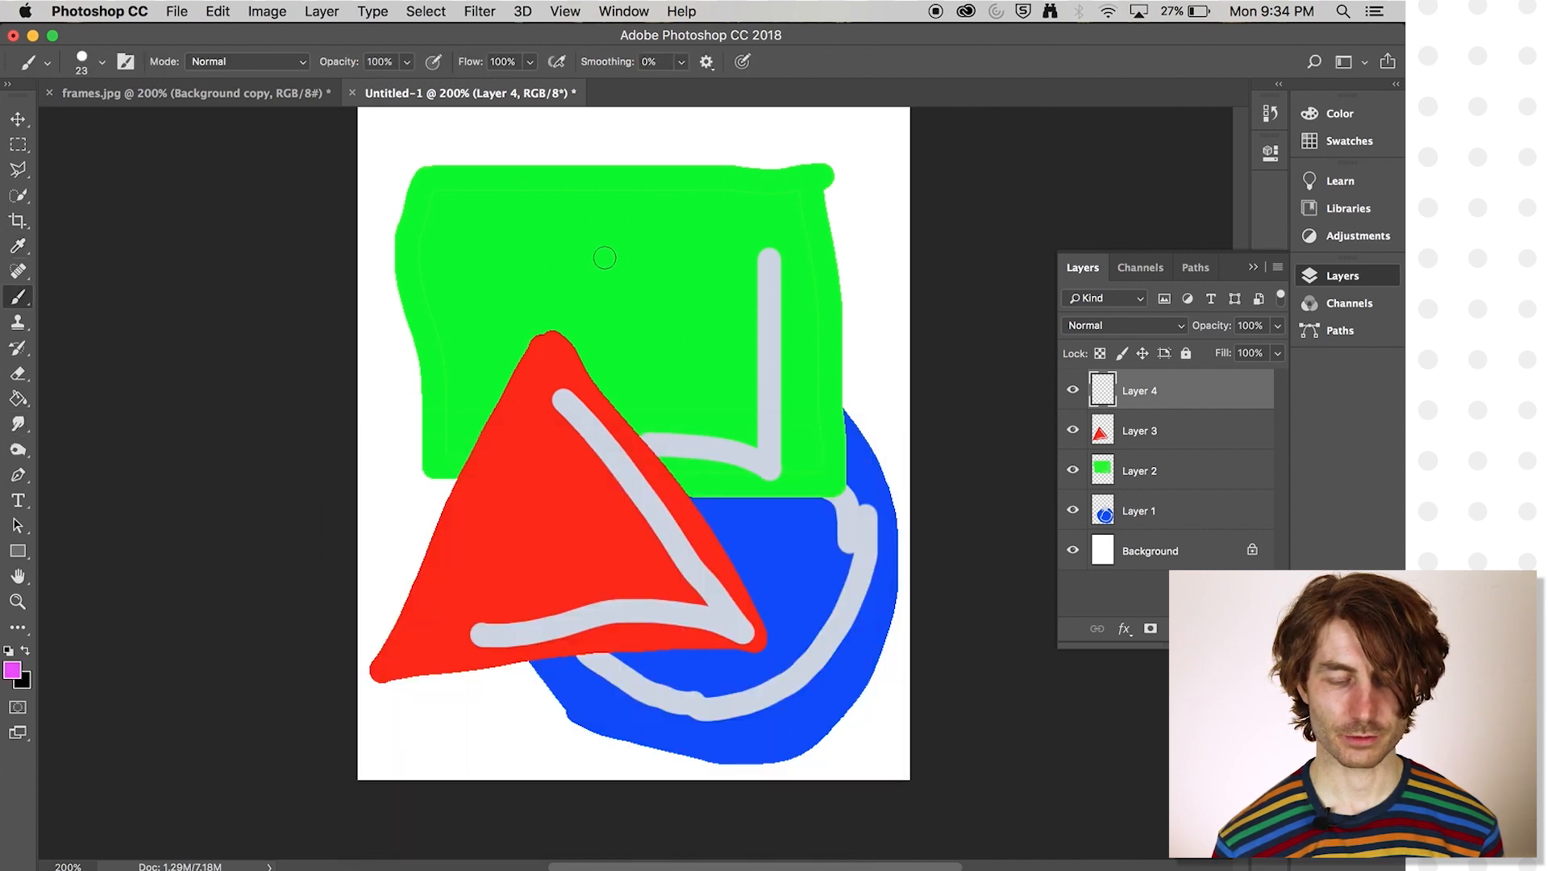
{"action": "mouse_move", "coordinate": [438, 310]}
{"action": "left_mouse_down"}
{"action": "mouse_move", "coordinate": [777, 307]}
{"action": "mouse_move", "coordinate": [536, 477]}
{"action": "mouse_move", "coordinate": [499, 529]}
{"action": "left_mouse_up"}
{"action": "mouse_move", "coordinate": [523, 435]}
{"action": "left_mouse_down"}
{"action": "mouse_move", "coordinate": [571, 168]}
{"action": "mouse_move", "coordinate": [587, 243]}
{"action": "mouse_move", "coordinate": [721, 460]}
{"action": "mouse_move", "coordinate": [450, 308]}
{"action": "left_mouse_up"}
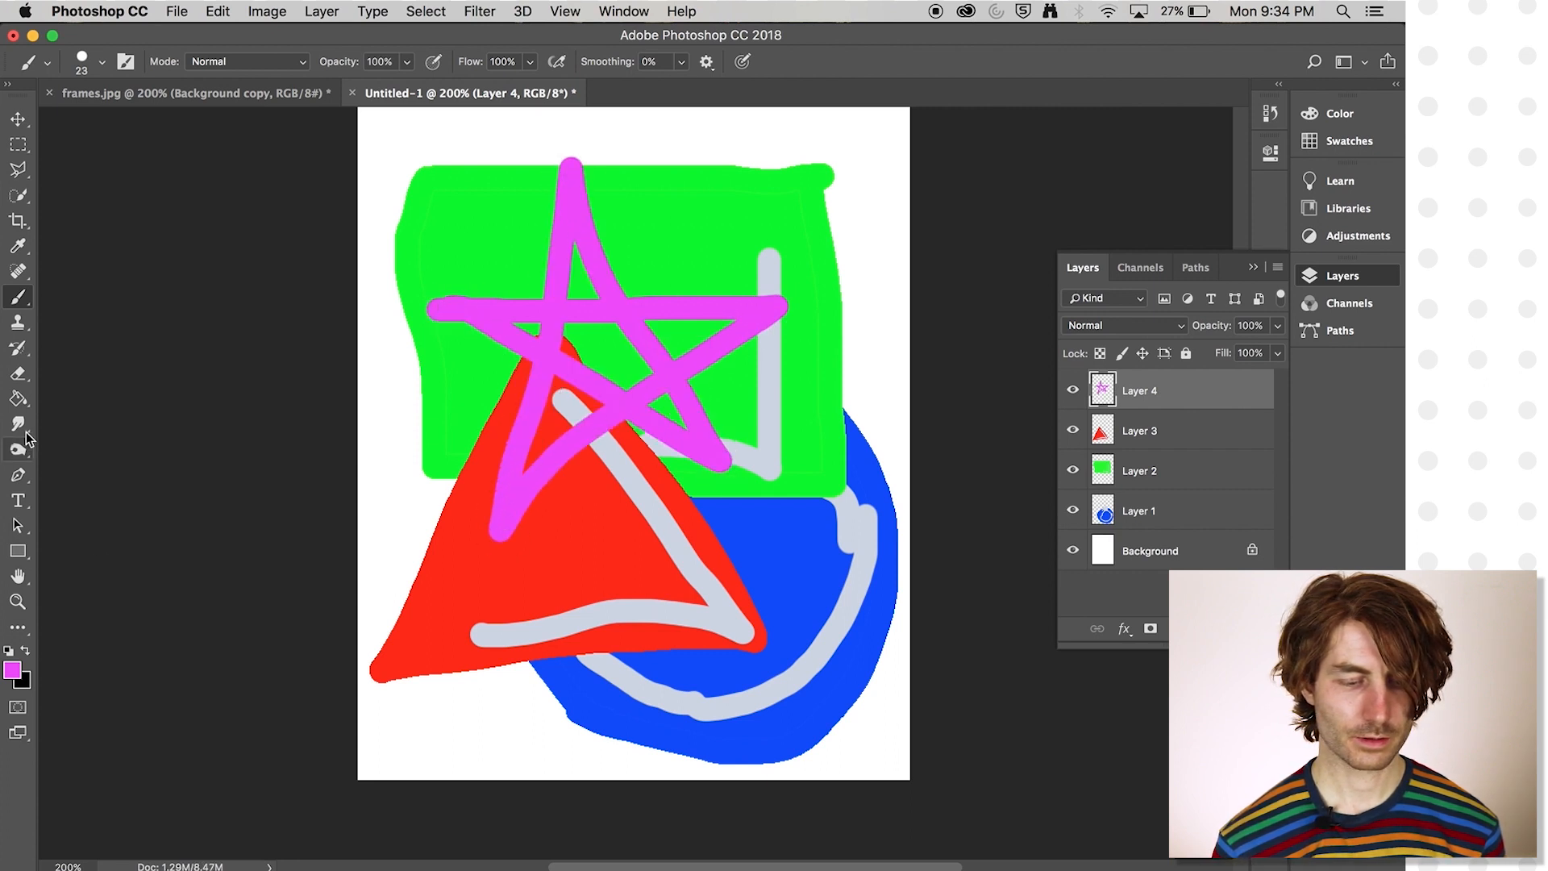
- Fill the star's interior areas with magenta using the Paint Bucket, and move the star right and slightly up
{"action": "left_click", "coordinate": [25, 404]}
{"action": "left_click", "coordinate": [584, 337]}
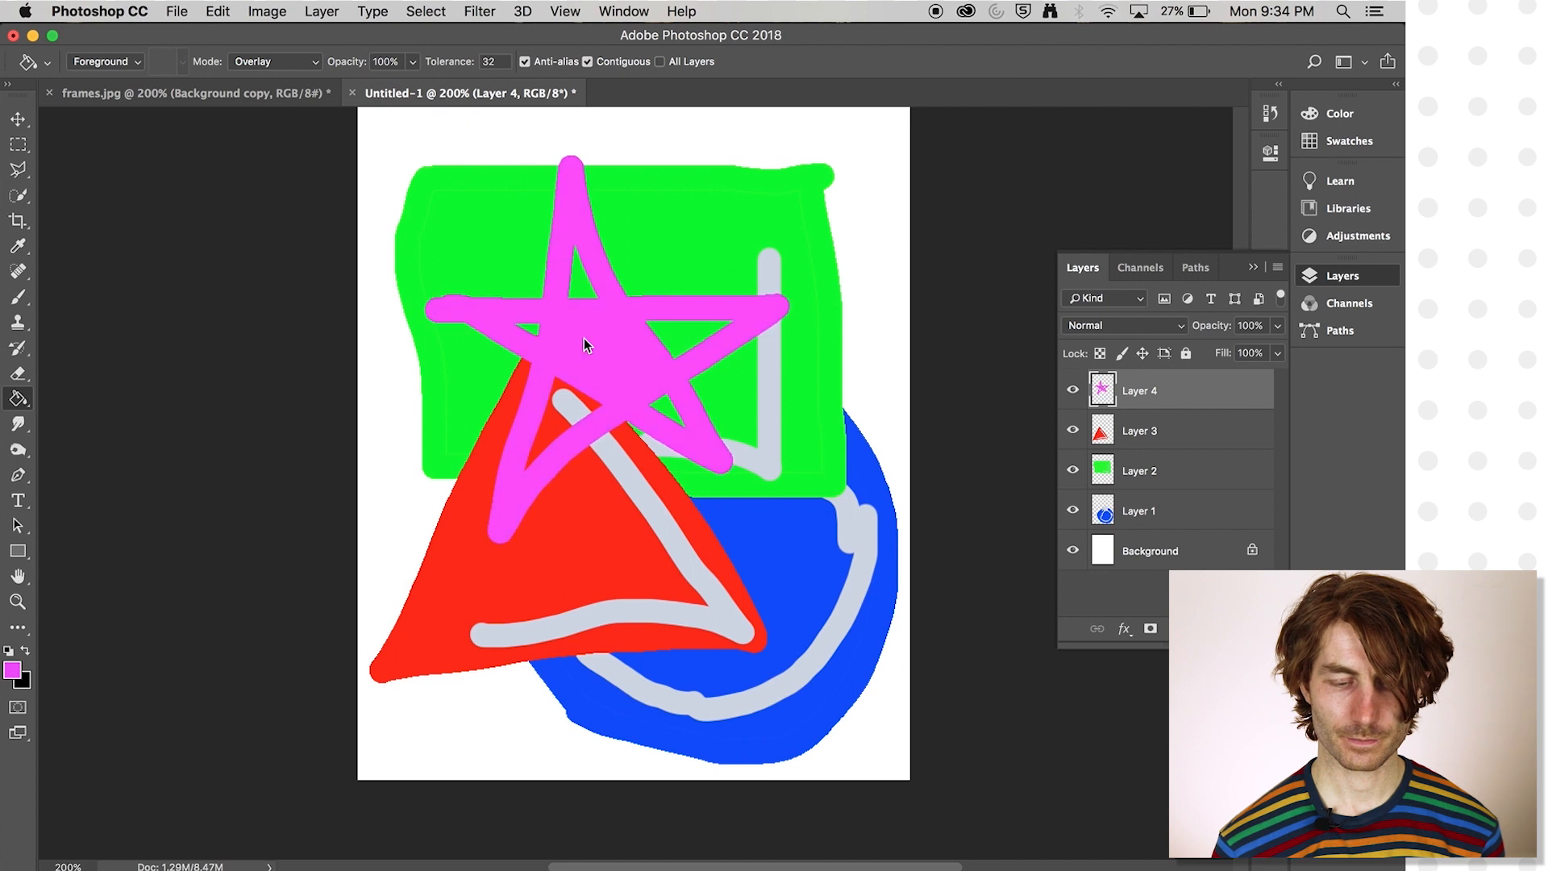
{"action": "left_click", "coordinate": [586, 284]}
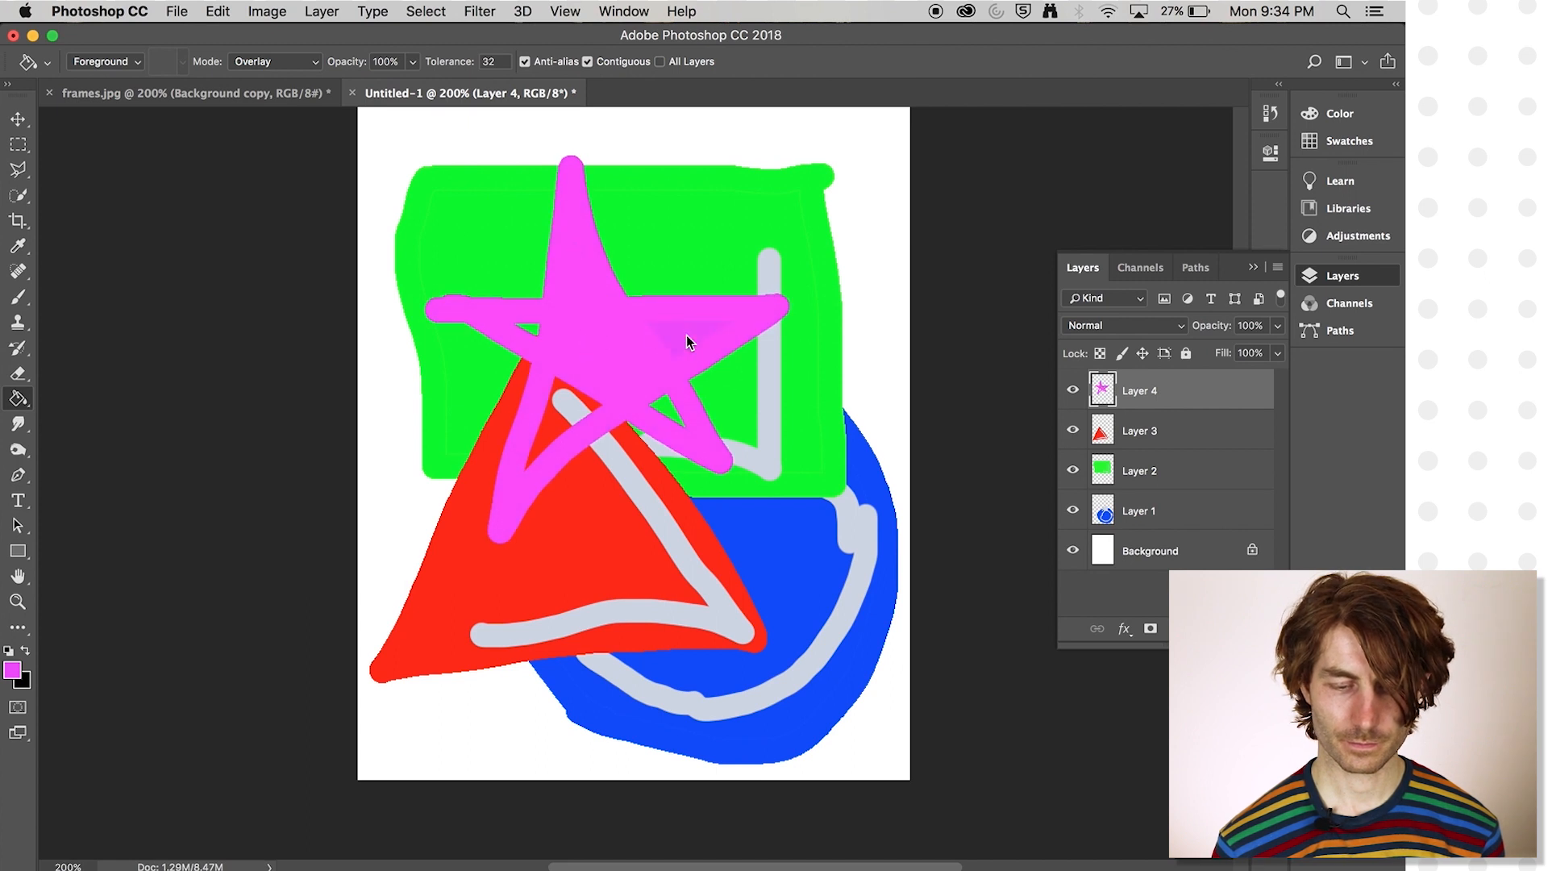
{"action": "left_click", "coordinate": [571, 404]}
{"action": "left_click", "coordinate": [534, 327]}
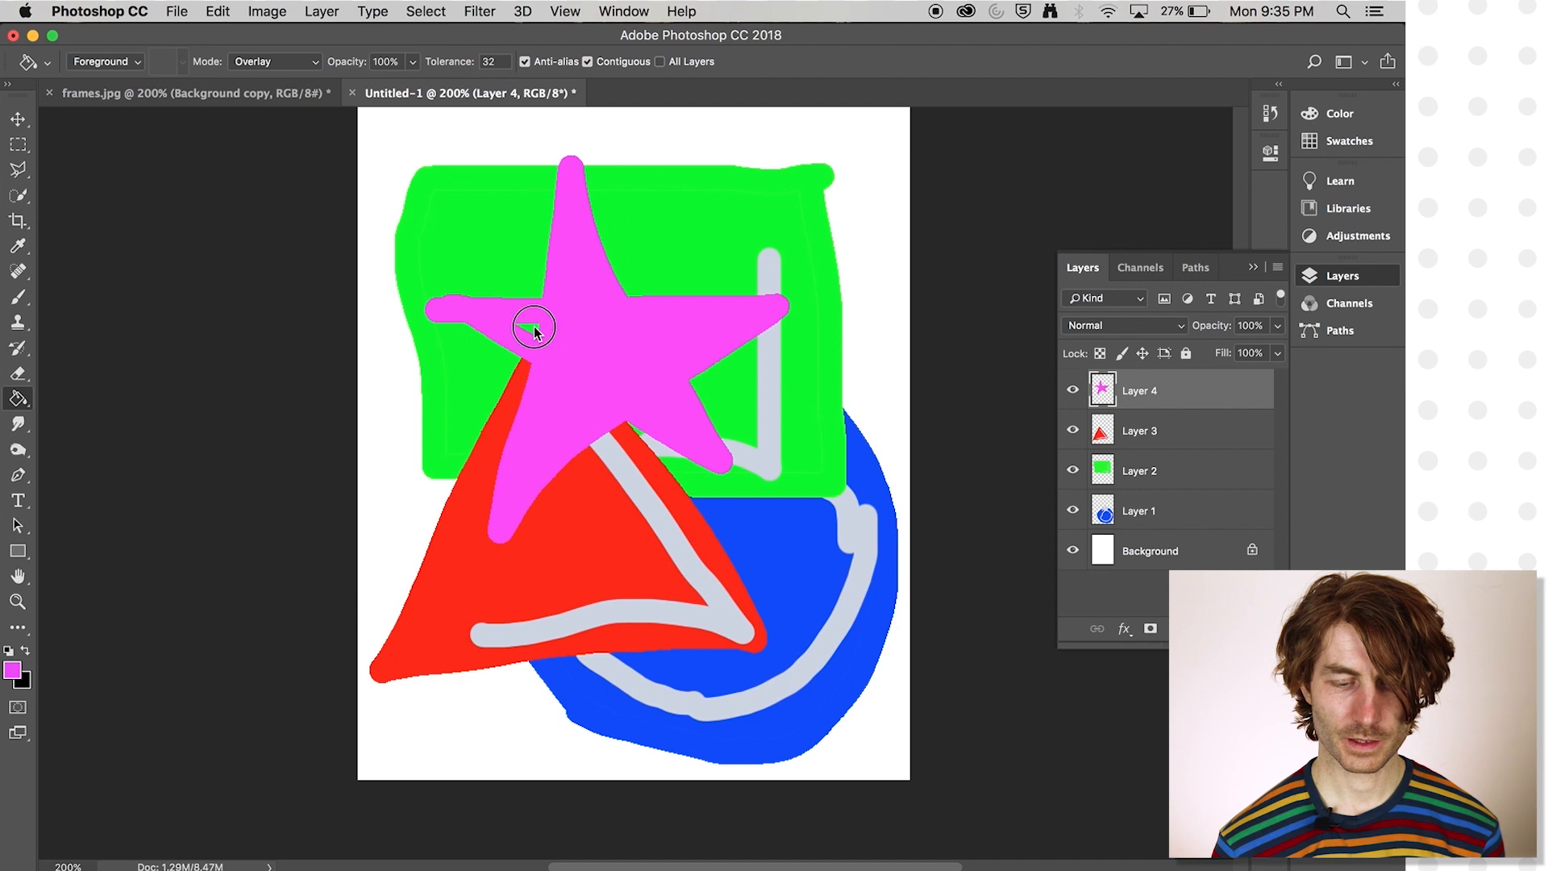
{"action": "left_click", "coordinate": [17, 121]}
{"action": "left_click_drag", "start_coordinate": [587, 335], "coordinate": [752, 376]}
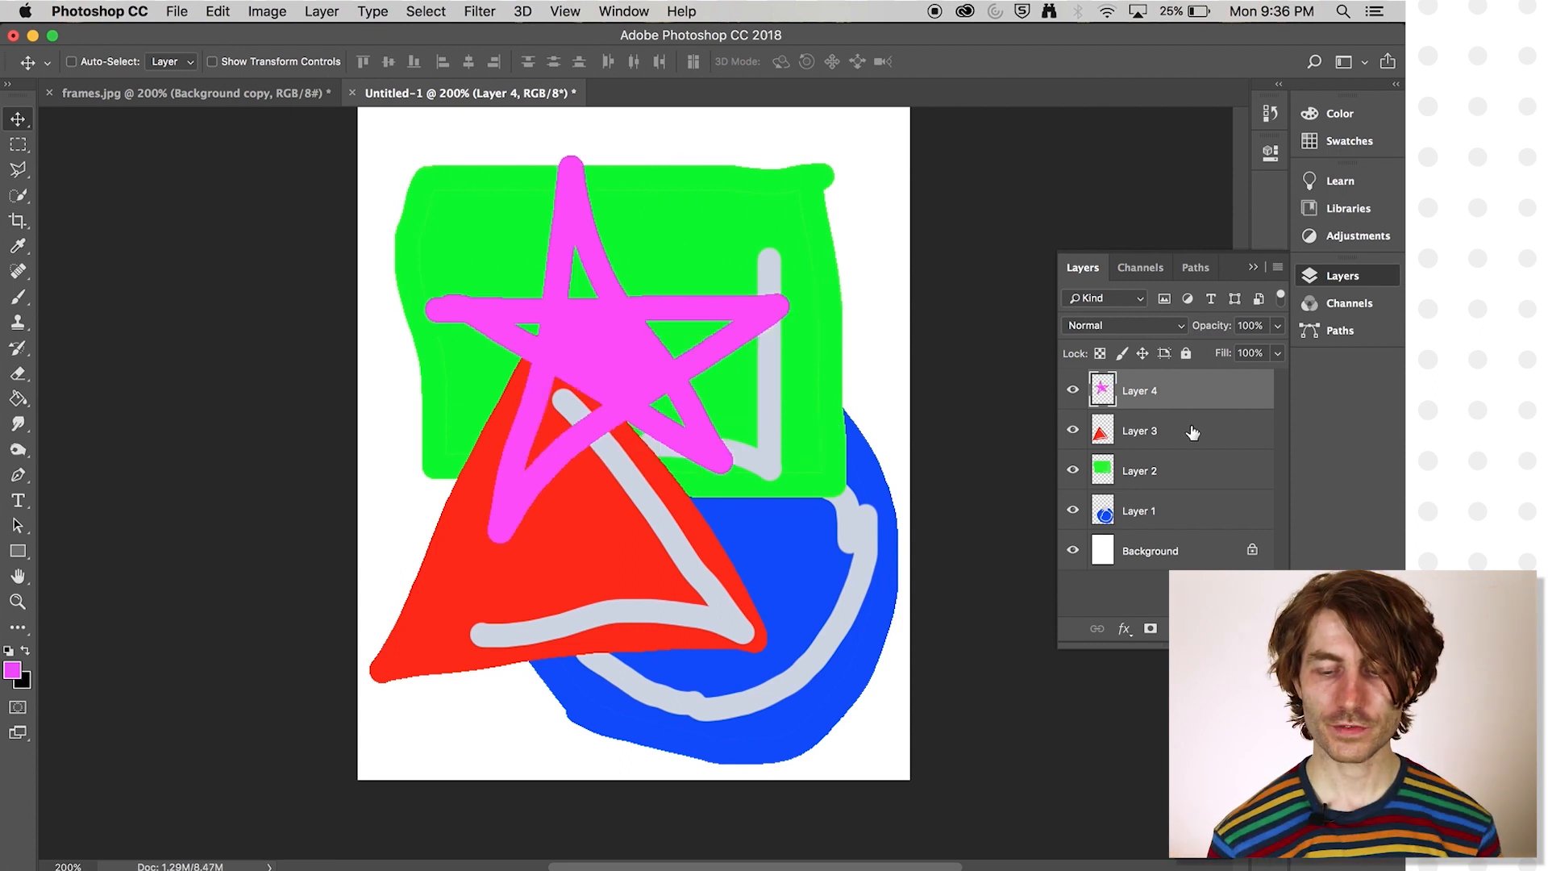
- Select the red triangle, green rectangle and blue circle layers in turn, and hide and show again the star layer
{"action": "left_click", "coordinate": [1191, 436]}
{"action": "left_click", "coordinate": [1193, 486]}
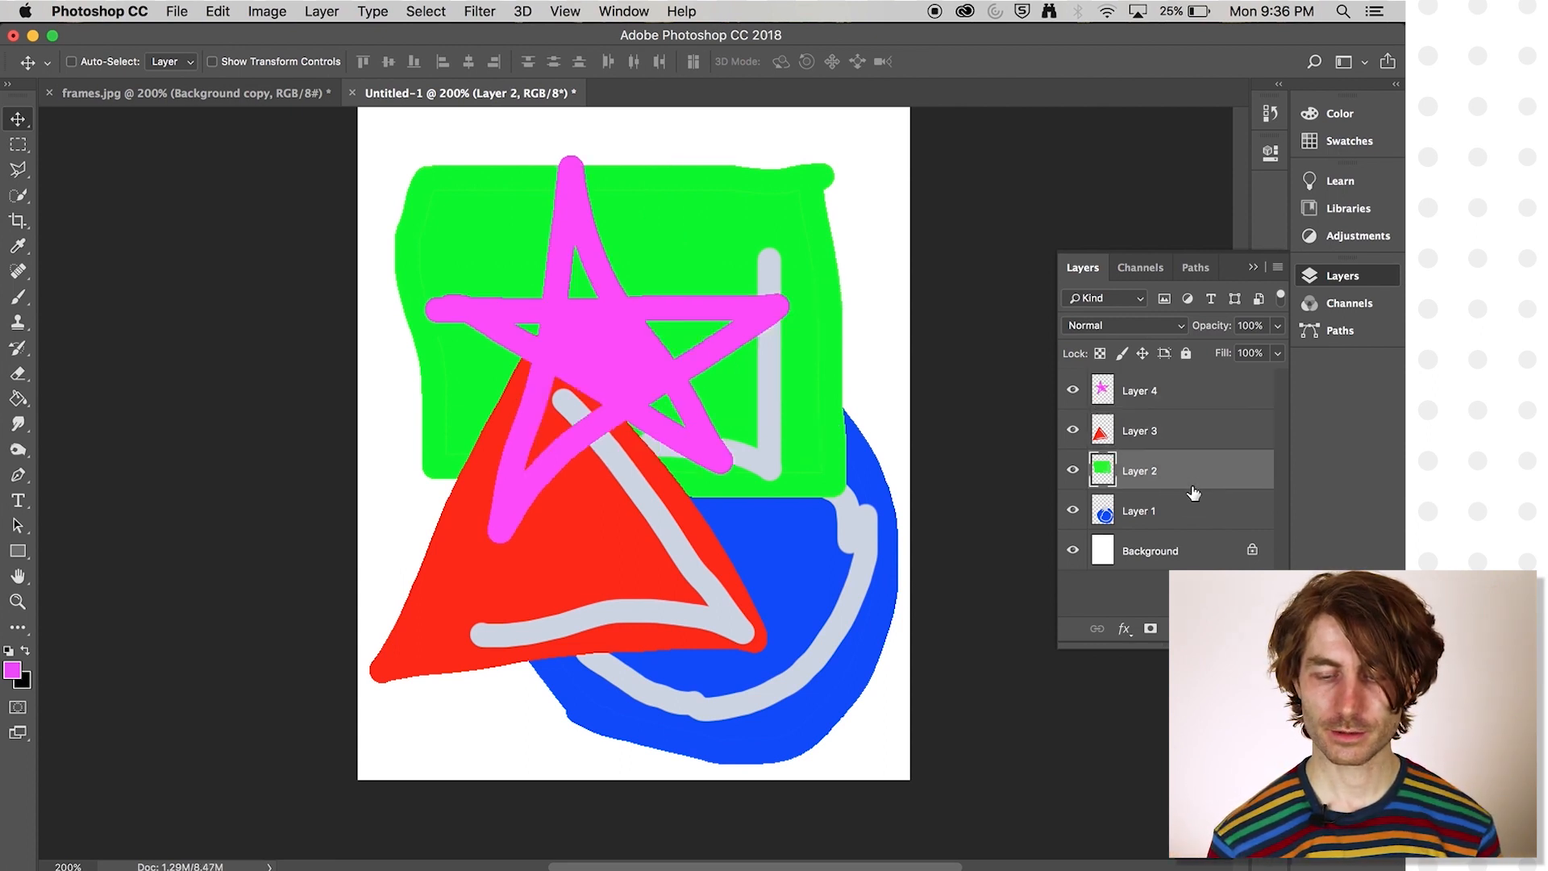
{"action": "left_click", "coordinate": [1194, 513]}
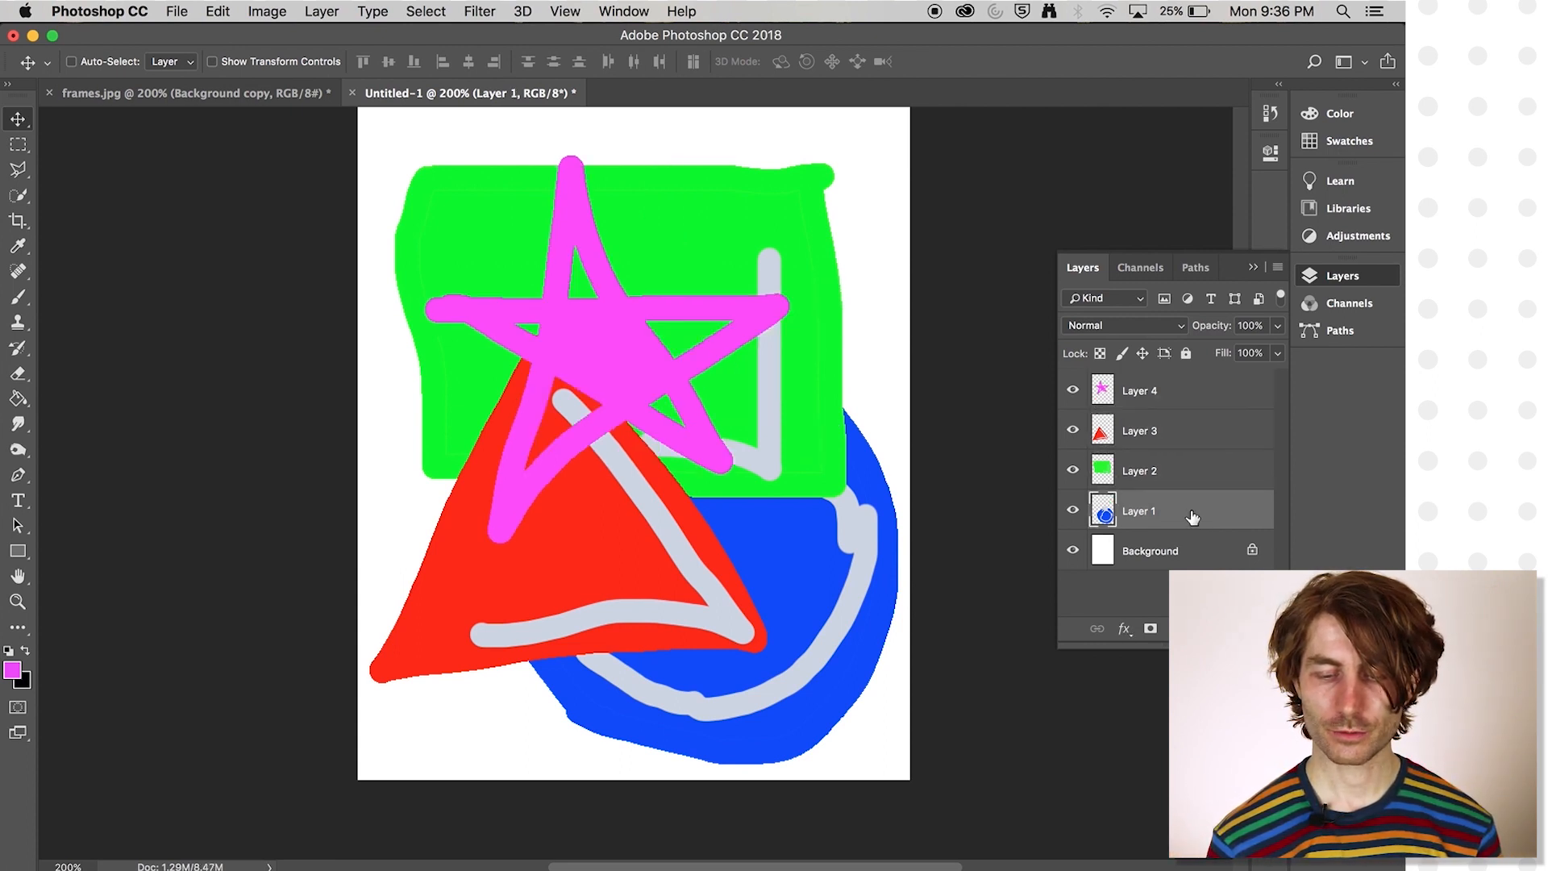
{"action": "left_click", "coordinate": [1073, 391]}
{"action": "left_click", "coordinate": [1072, 391]}
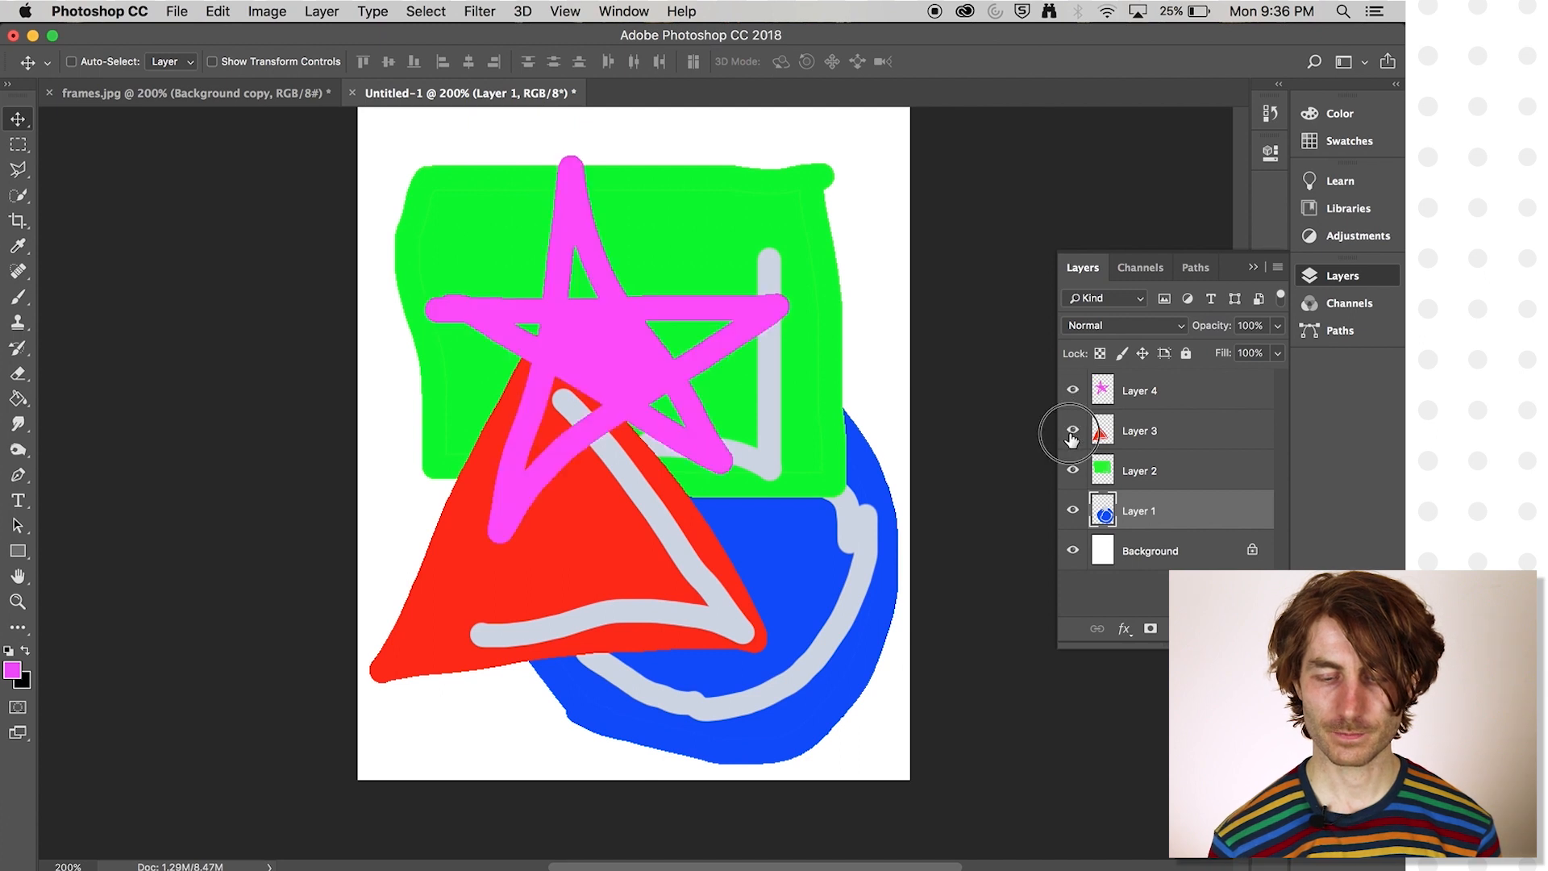
- Hide the red triangle, green rectangle and blue circle layers so that only the star and Background are shown
{"action": "left_click", "coordinate": [1072, 433]}
{"action": "left_click", "coordinate": [1073, 471]}
{"action": "left_click", "coordinate": [1073, 511]}
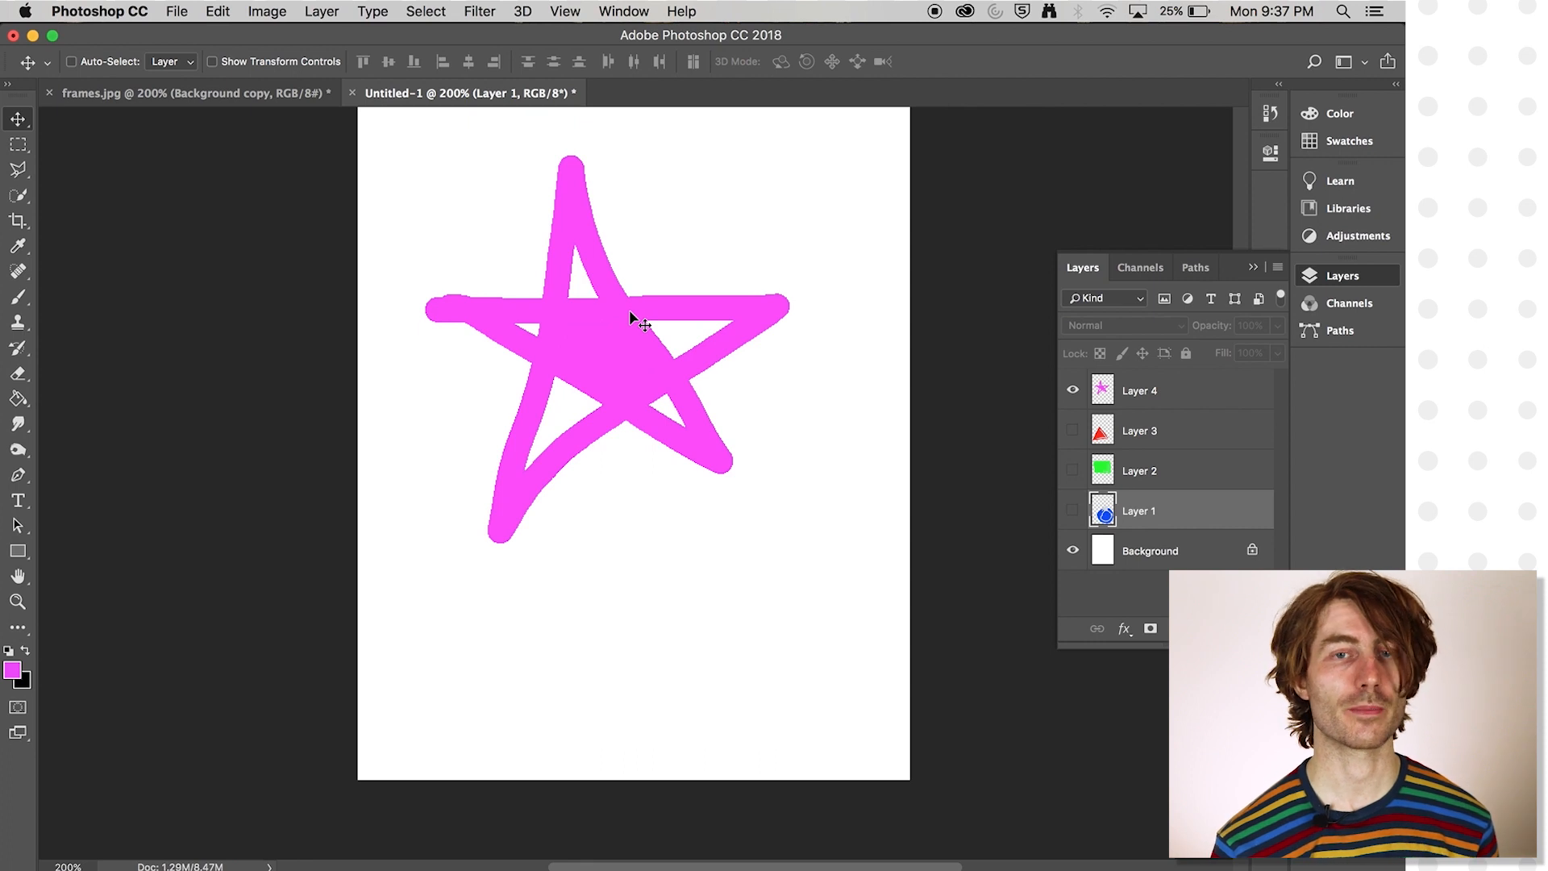
- Swap the foreground colour to black and brush thick shadow strokes along the lower and right-hand edges of the star on its layer
{"action": "key", "text": "super+equal"}
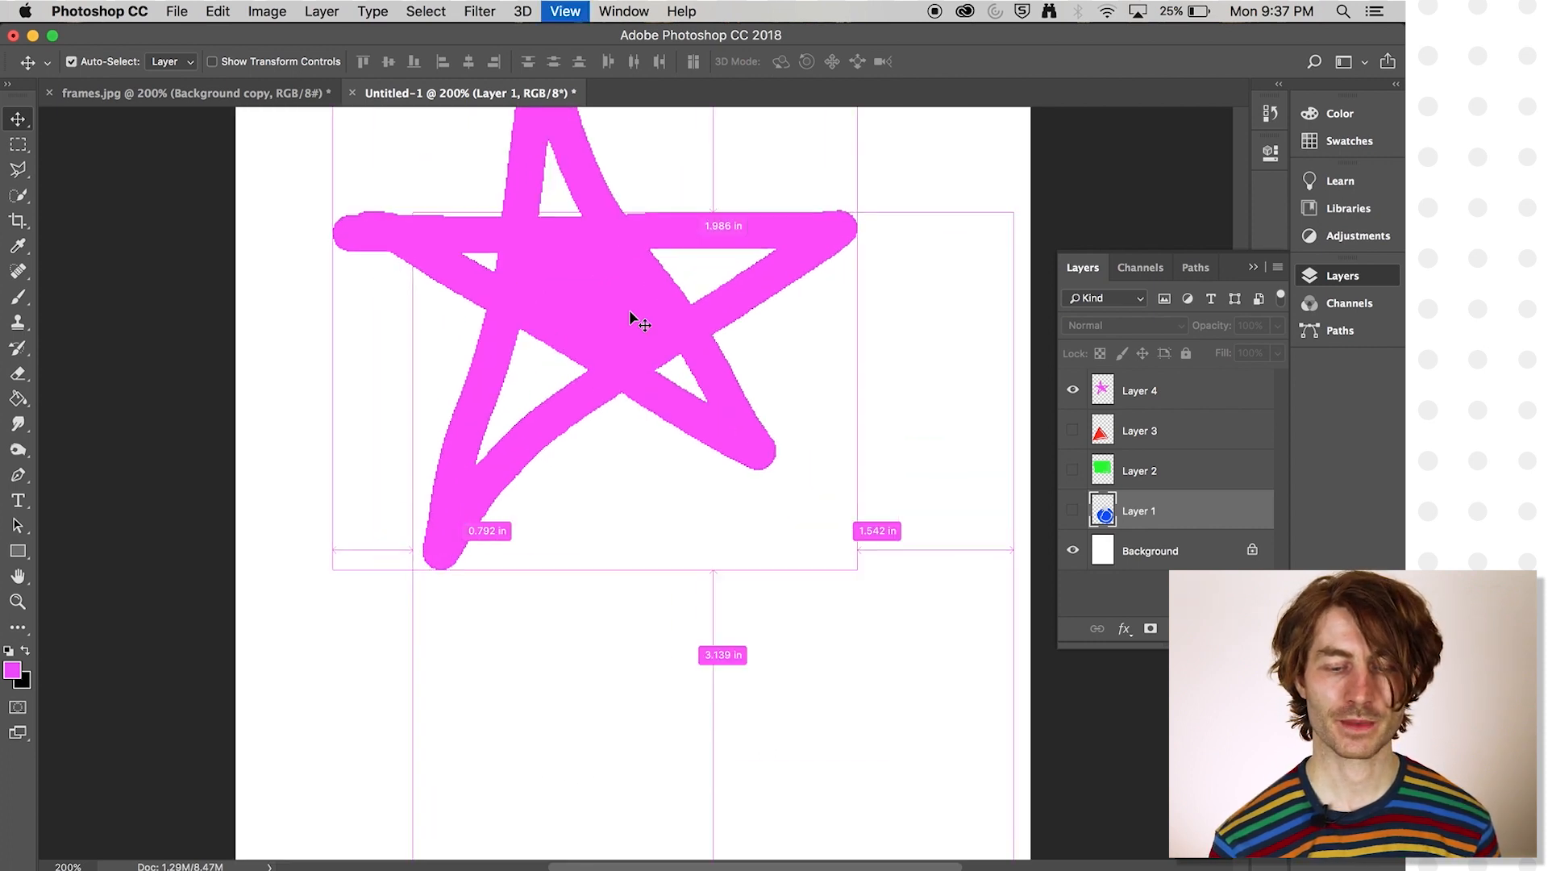
{"action": "key", "text": "super+equal"}
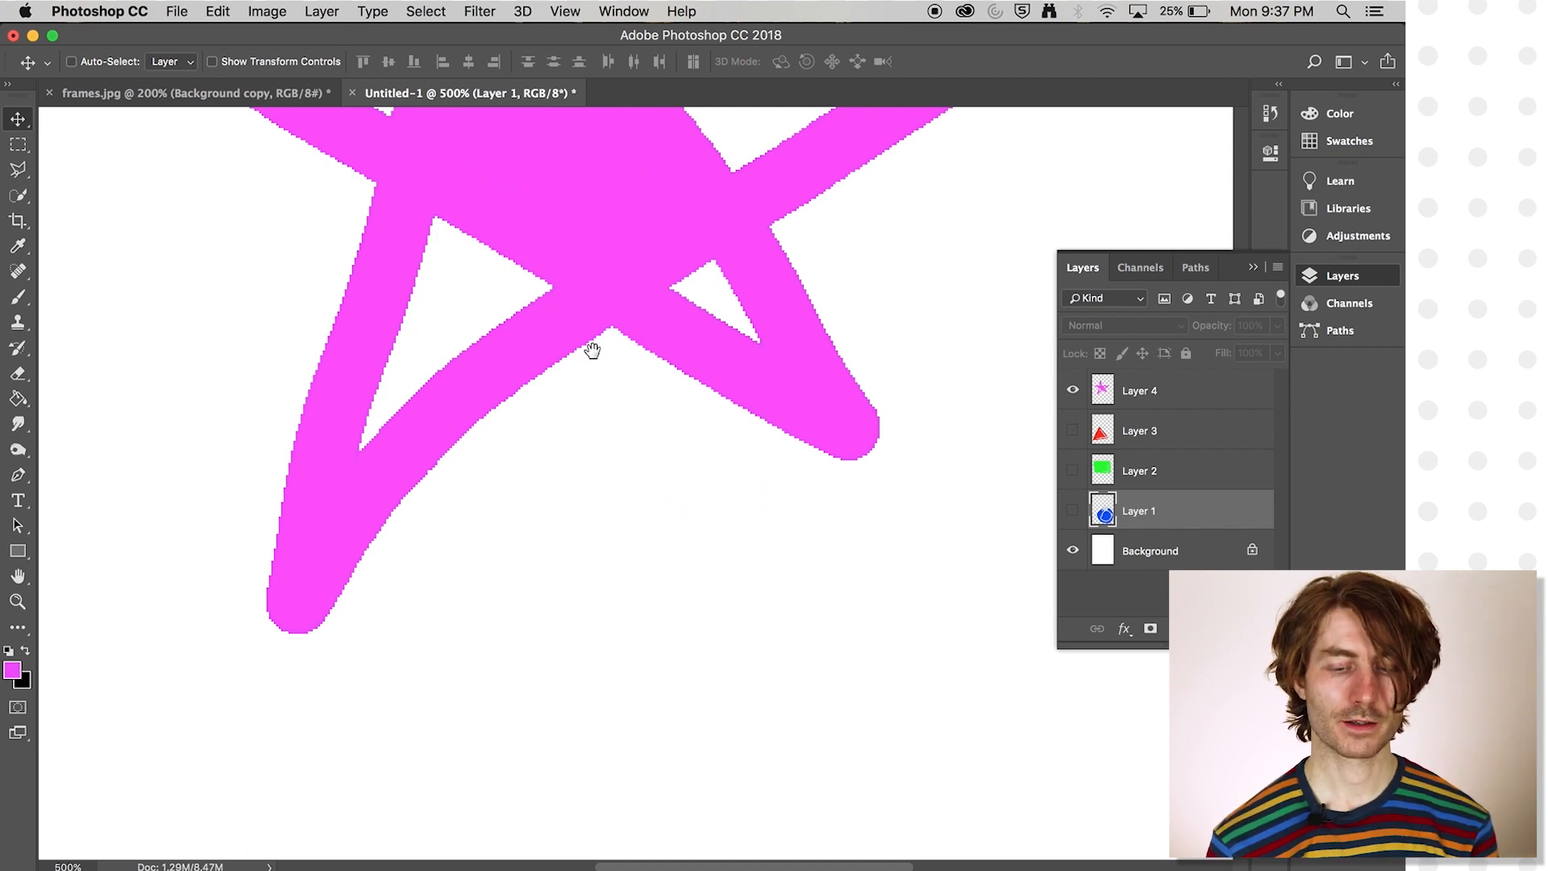
{"action": "left_click_drag", "start_coordinate": [581, 209], "coordinate": [646, 508]}
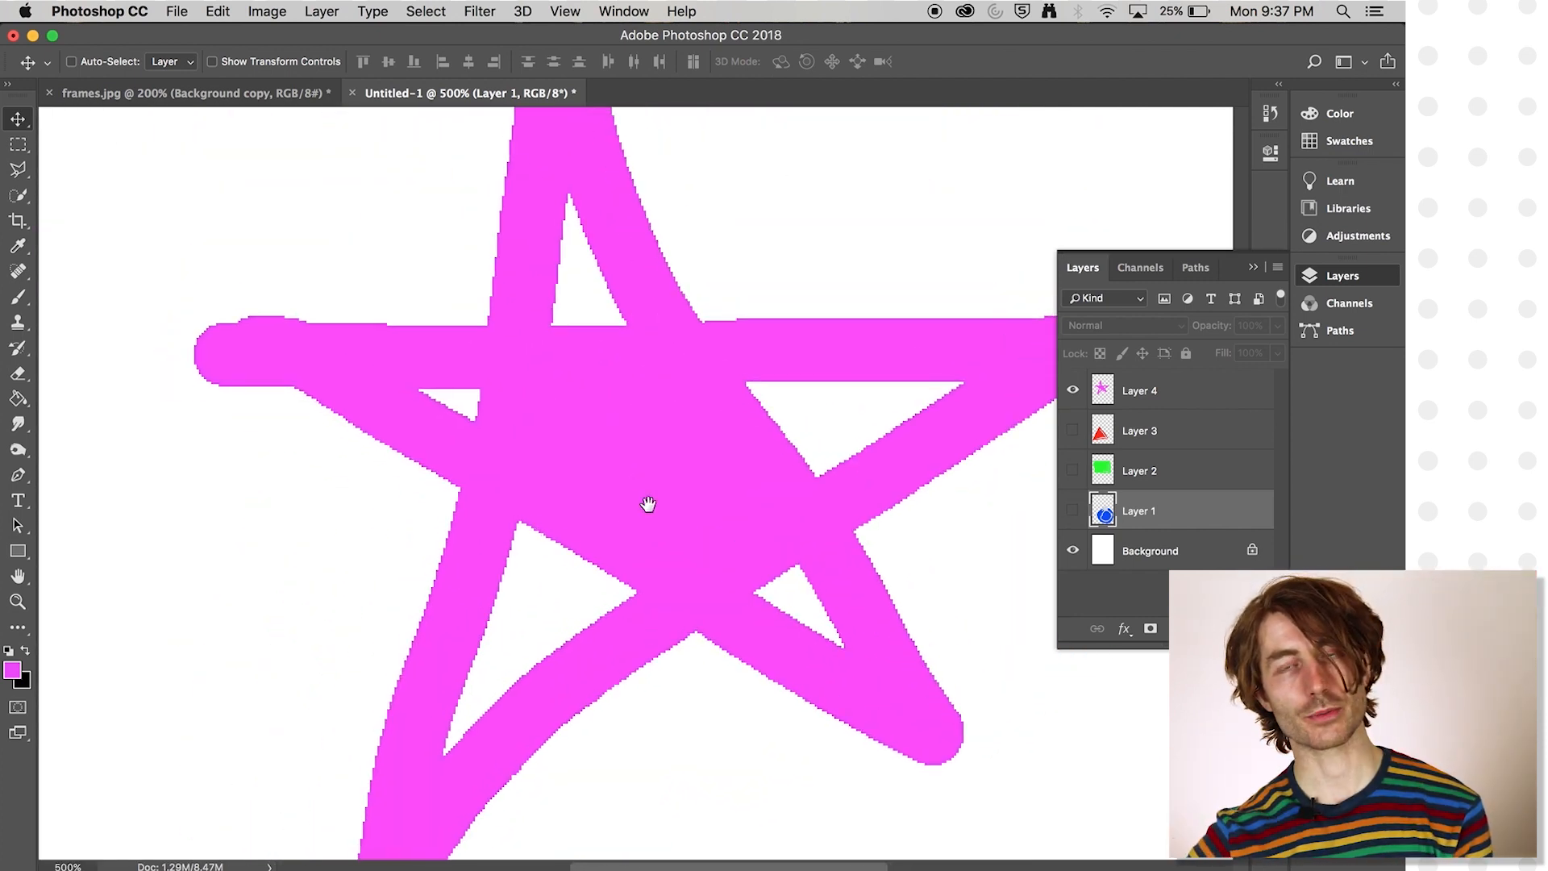
{"action": "left_click_drag", "start_coordinate": [600, 450], "coordinate": [591, 506]}
{"action": "left_click", "coordinate": [26, 651]}
{"action": "left_click", "coordinate": [18, 297]}
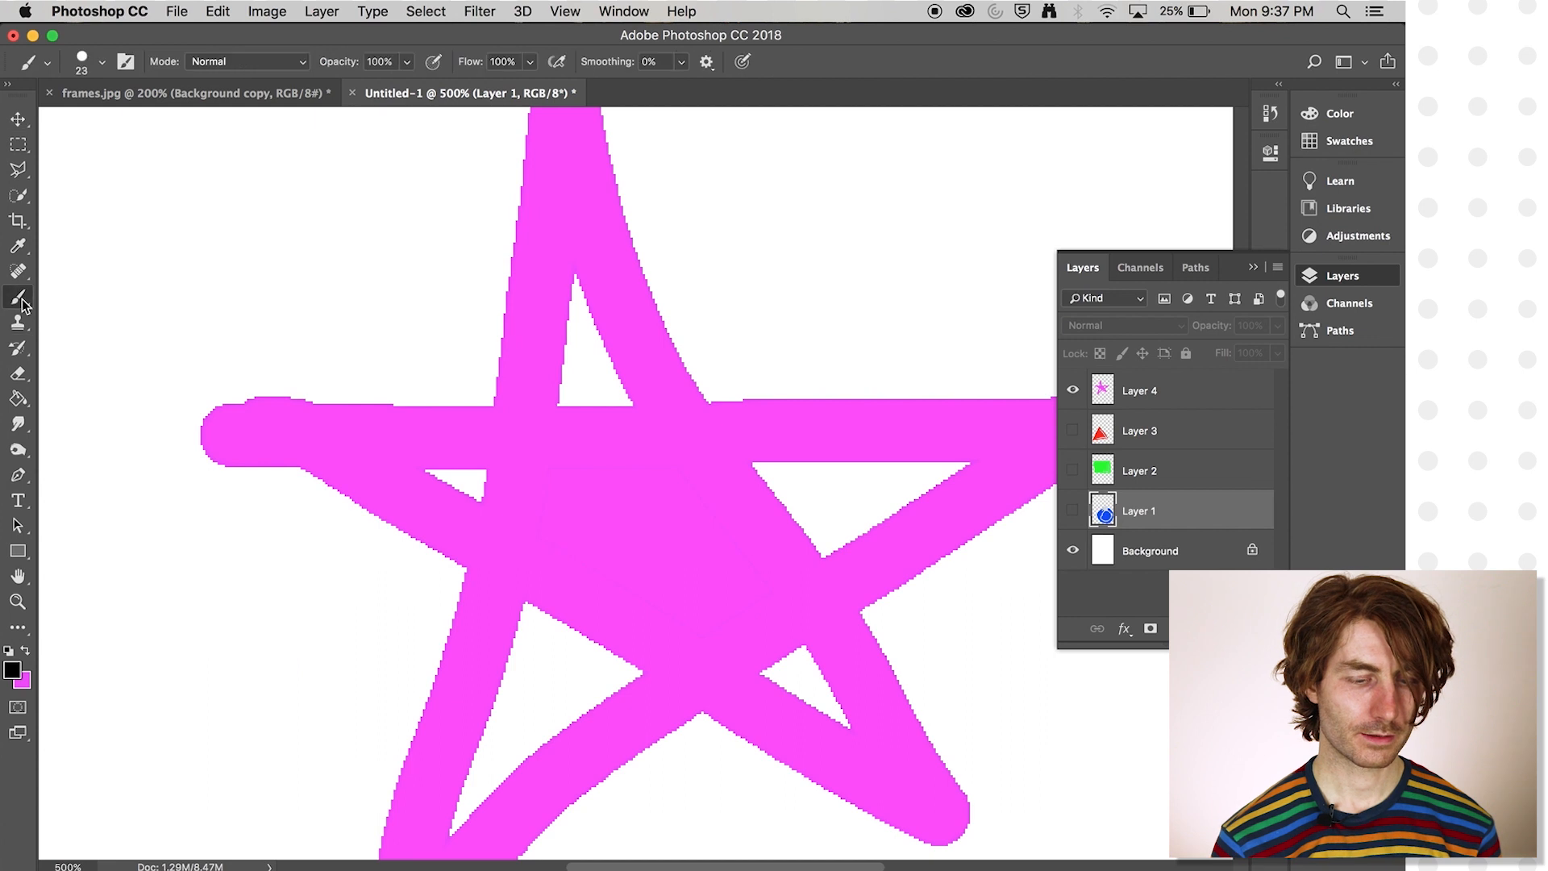
{"action": "left_click", "coordinate": [1207, 384]}
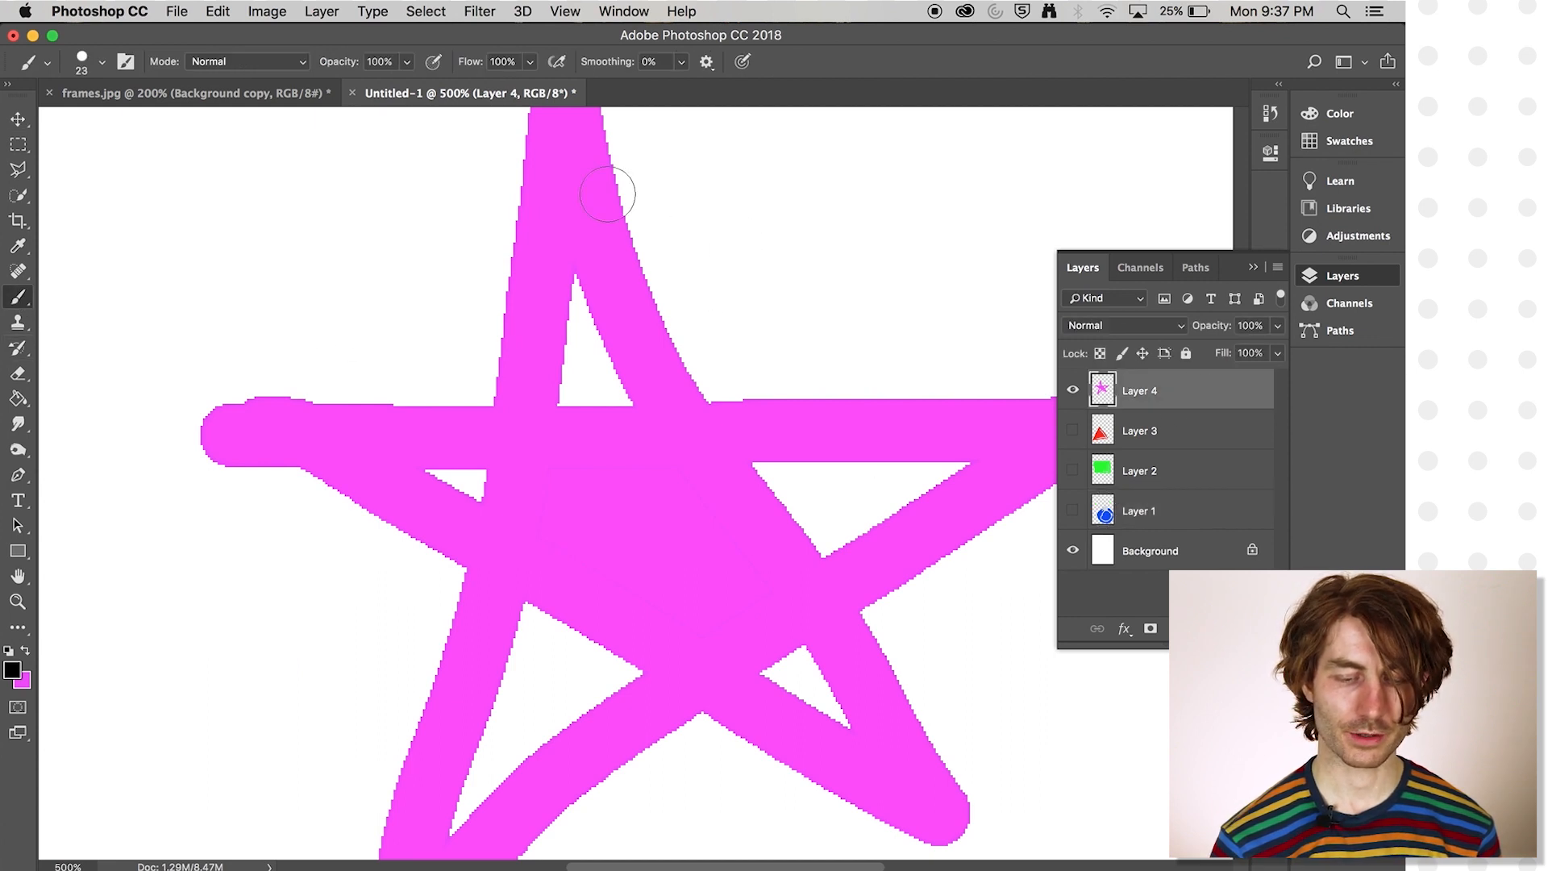
{"action": "mouse_move", "coordinate": [872, 610]}
{"action": "left_mouse_down"}
{"action": "mouse_move", "coordinate": [995, 495]}
{"action": "mouse_move", "coordinate": [1047, 474]}
{"action": "left_mouse_up"}
{"action": "mouse_move", "coordinate": [520, 847]}
{"action": "left_mouse_down"}
{"action": "mouse_move", "coordinate": [644, 743]}
{"action": "mouse_move", "coordinate": [738, 728]}
{"action": "left_mouse_up"}
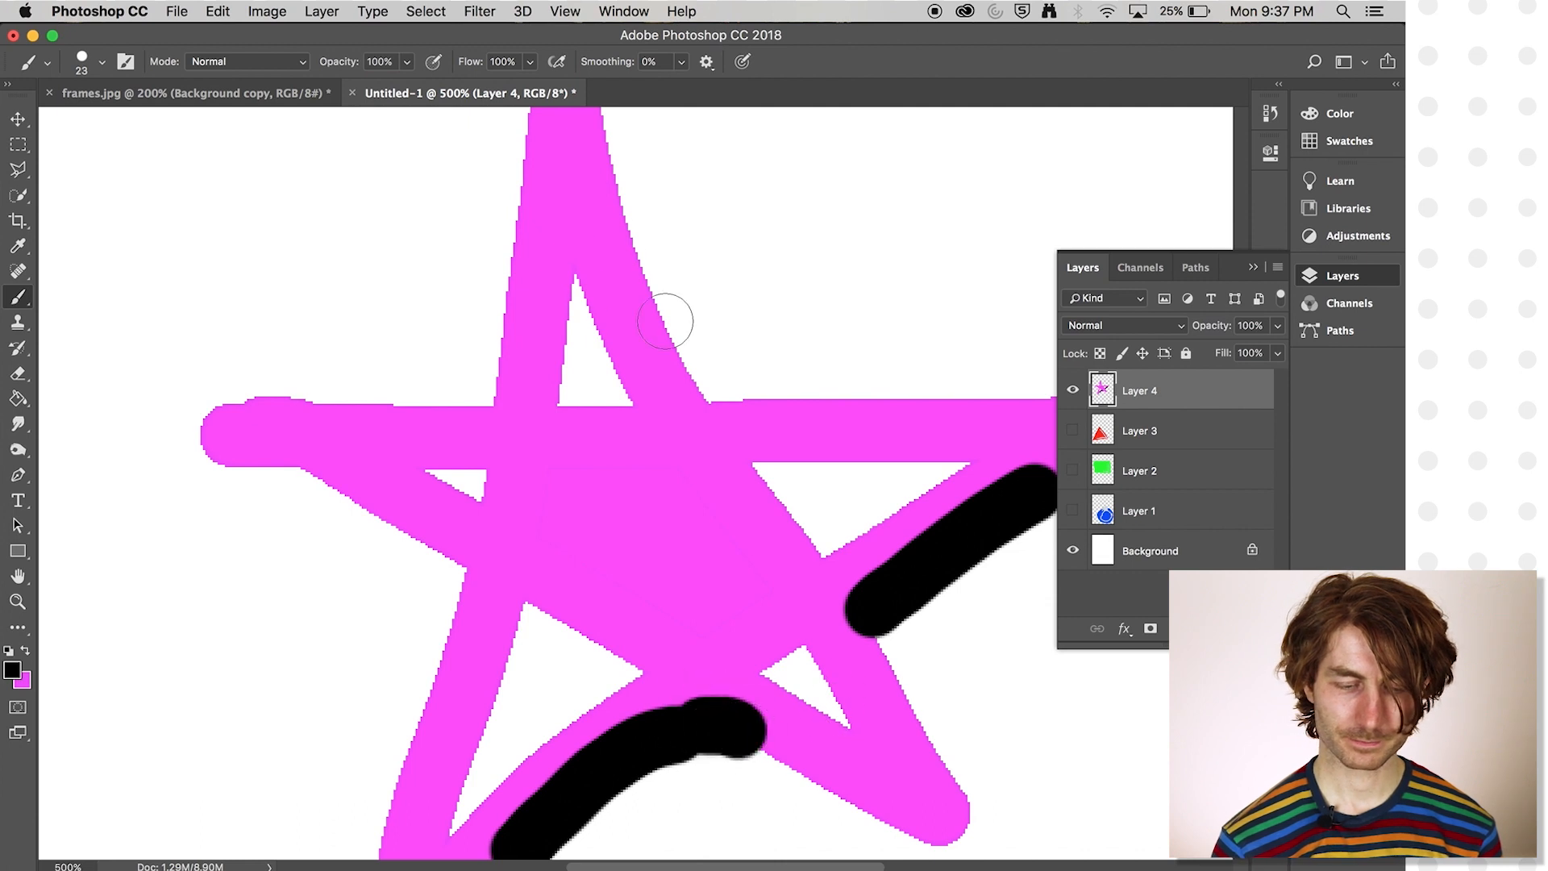
{"action": "left_click_drag", "start_coordinate": [698, 410], "coordinate": [598, 141]}
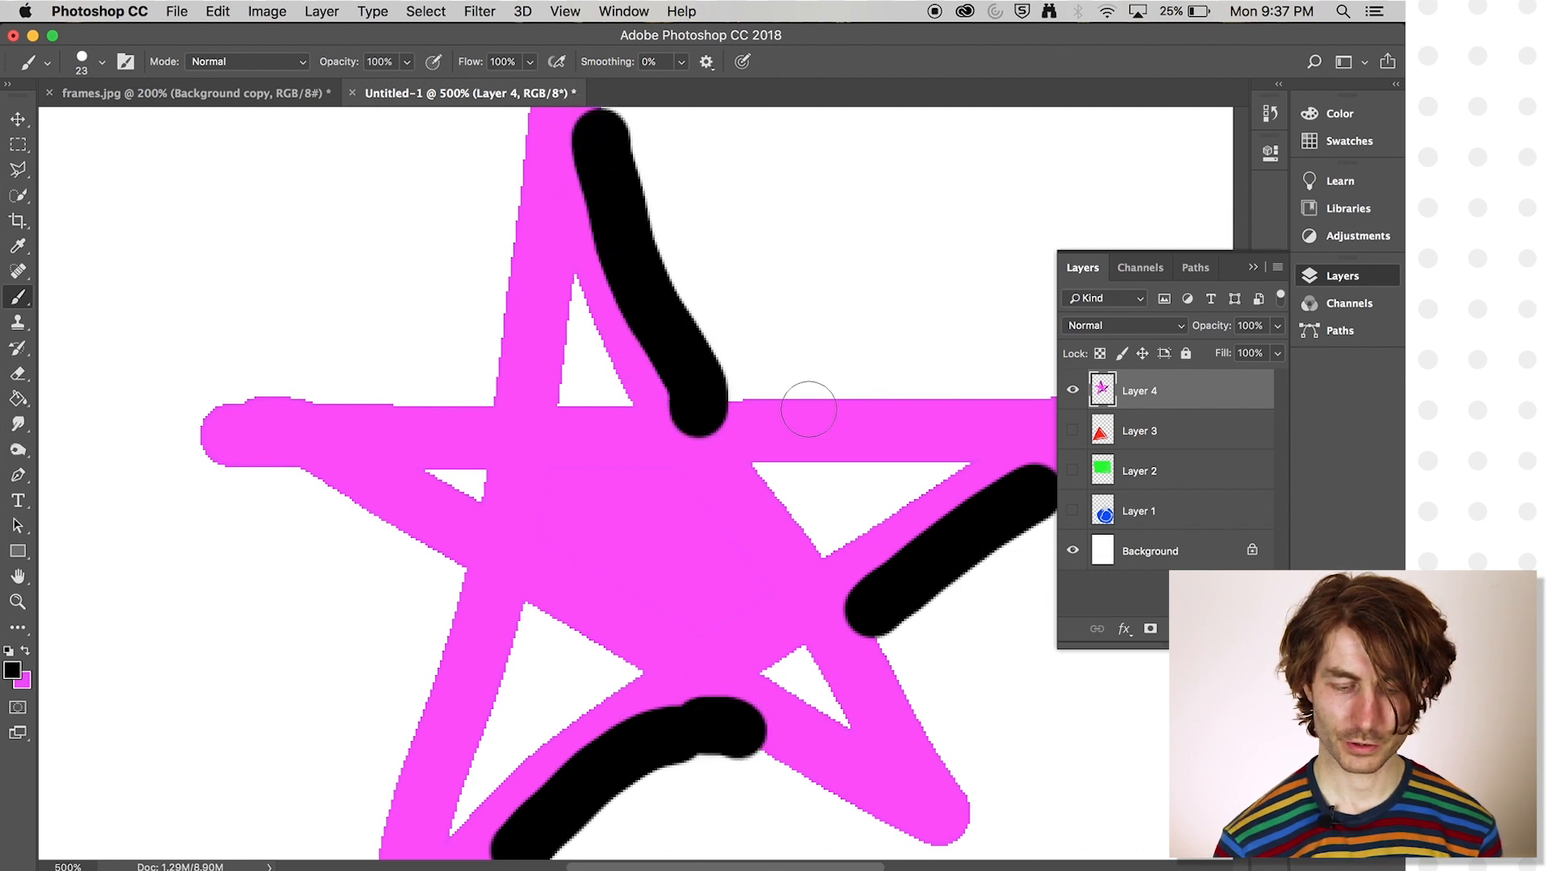
- Show the red triangle, green rectangle and blue circle layers again beneath the star
{"action": "key", "text": "super+minus"}
{"action": "key", "text": "super+minus"}
{"action": "key", "text": "super+minus"}
{"action": "left_click", "coordinate": [1073, 431]}
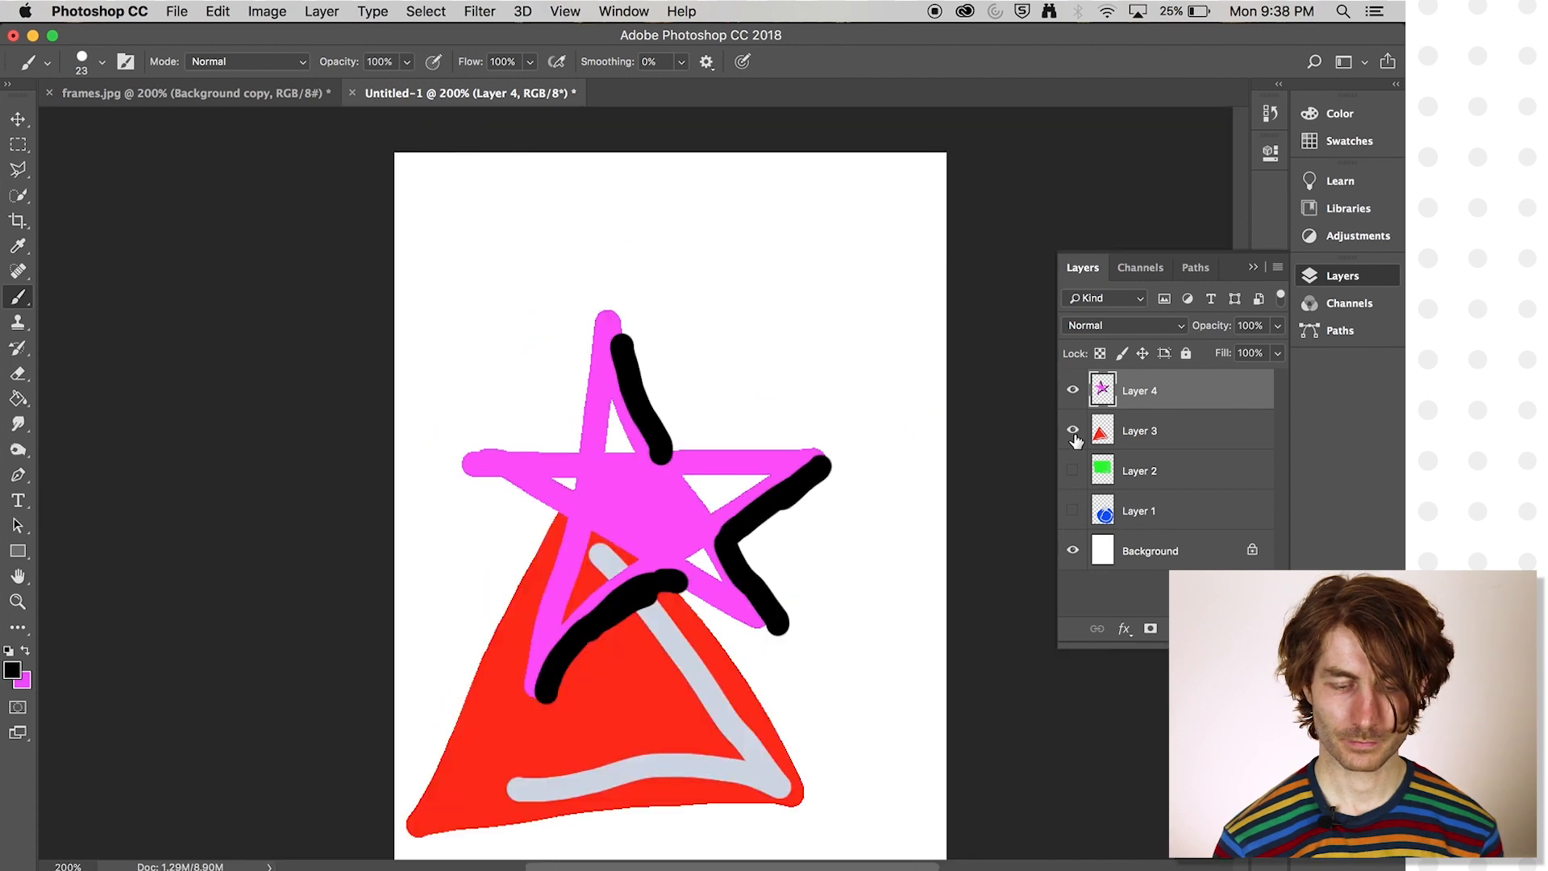
{"action": "left_click", "coordinate": [1074, 471]}
{"action": "left_click", "coordinate": [1073, 511]}
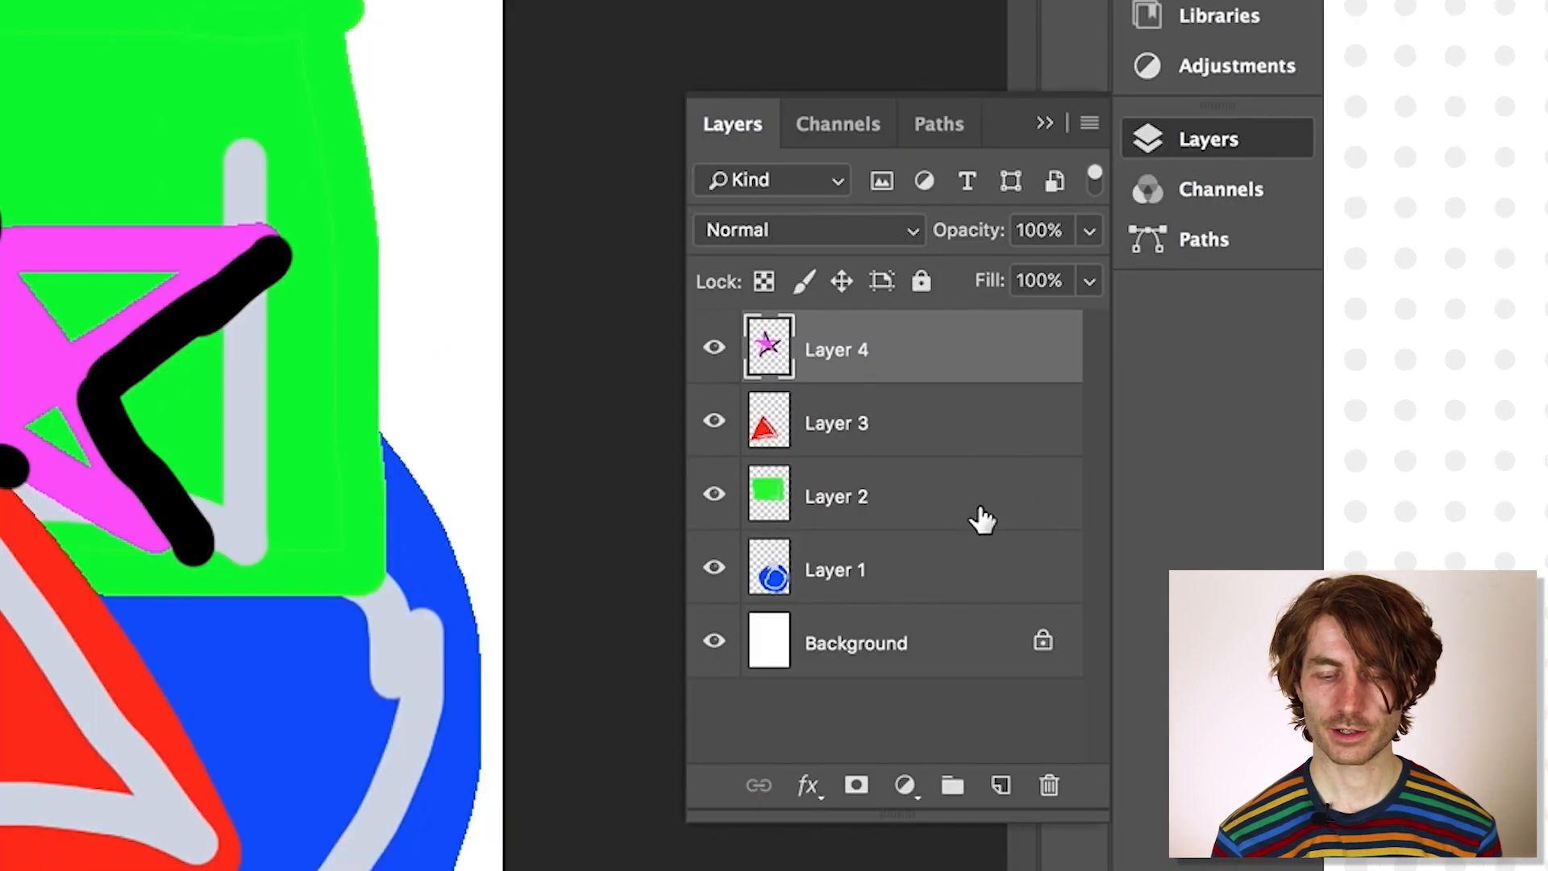
- Select the star layer (Layer 4) and delete it, confirming the deletion
{"action": "left_click", "coordinate": [960, 430]}
{"action": "left_click", "coordinate": [947, 351]}
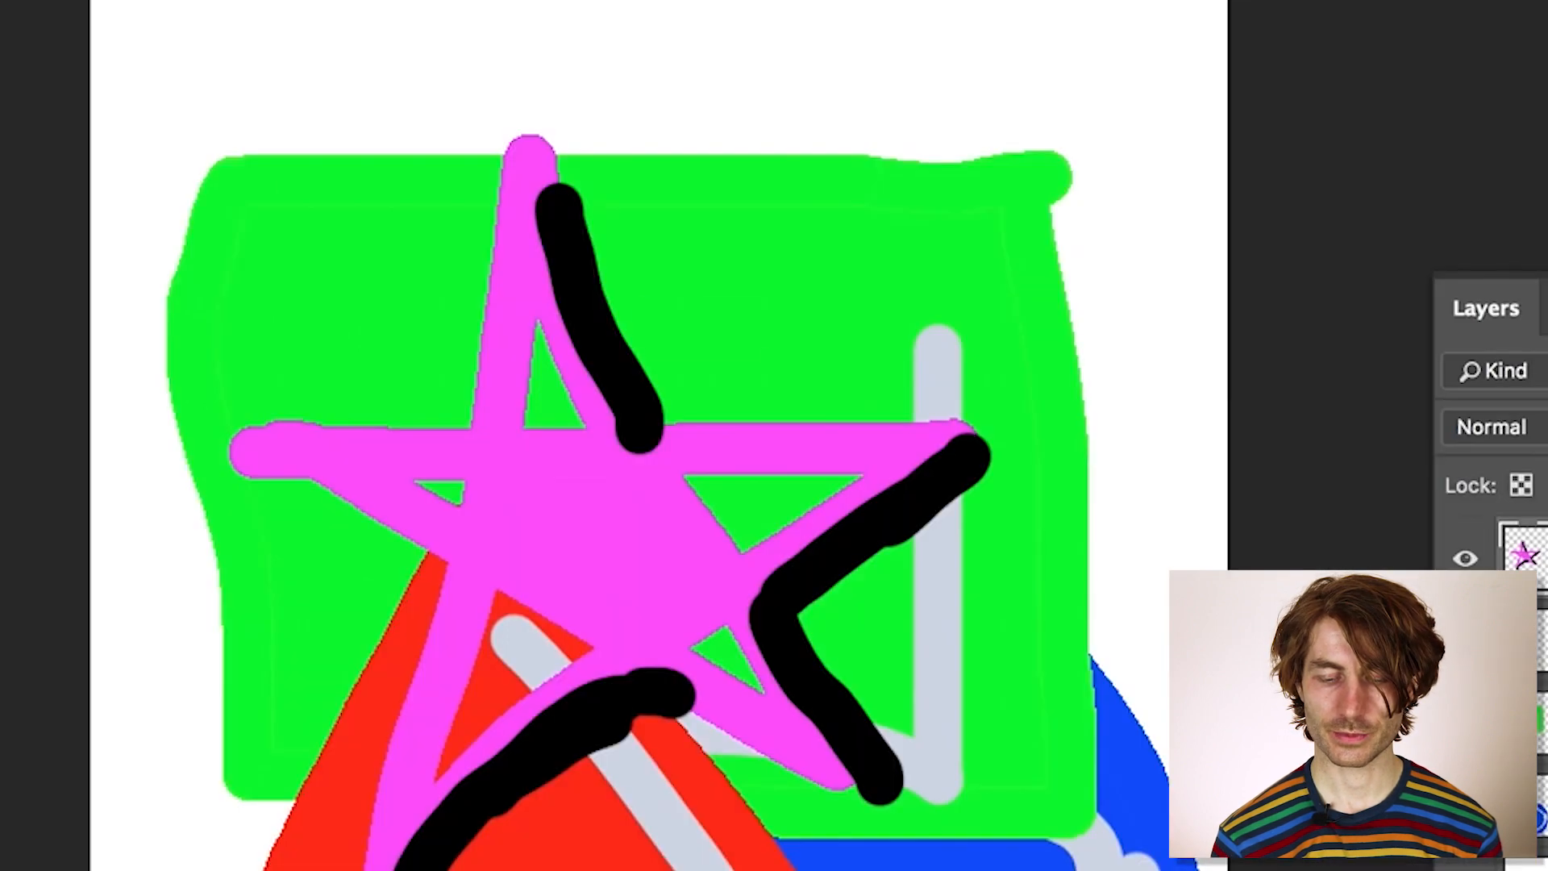
{"action": "left_click", "coordinate": [1051, 788]}
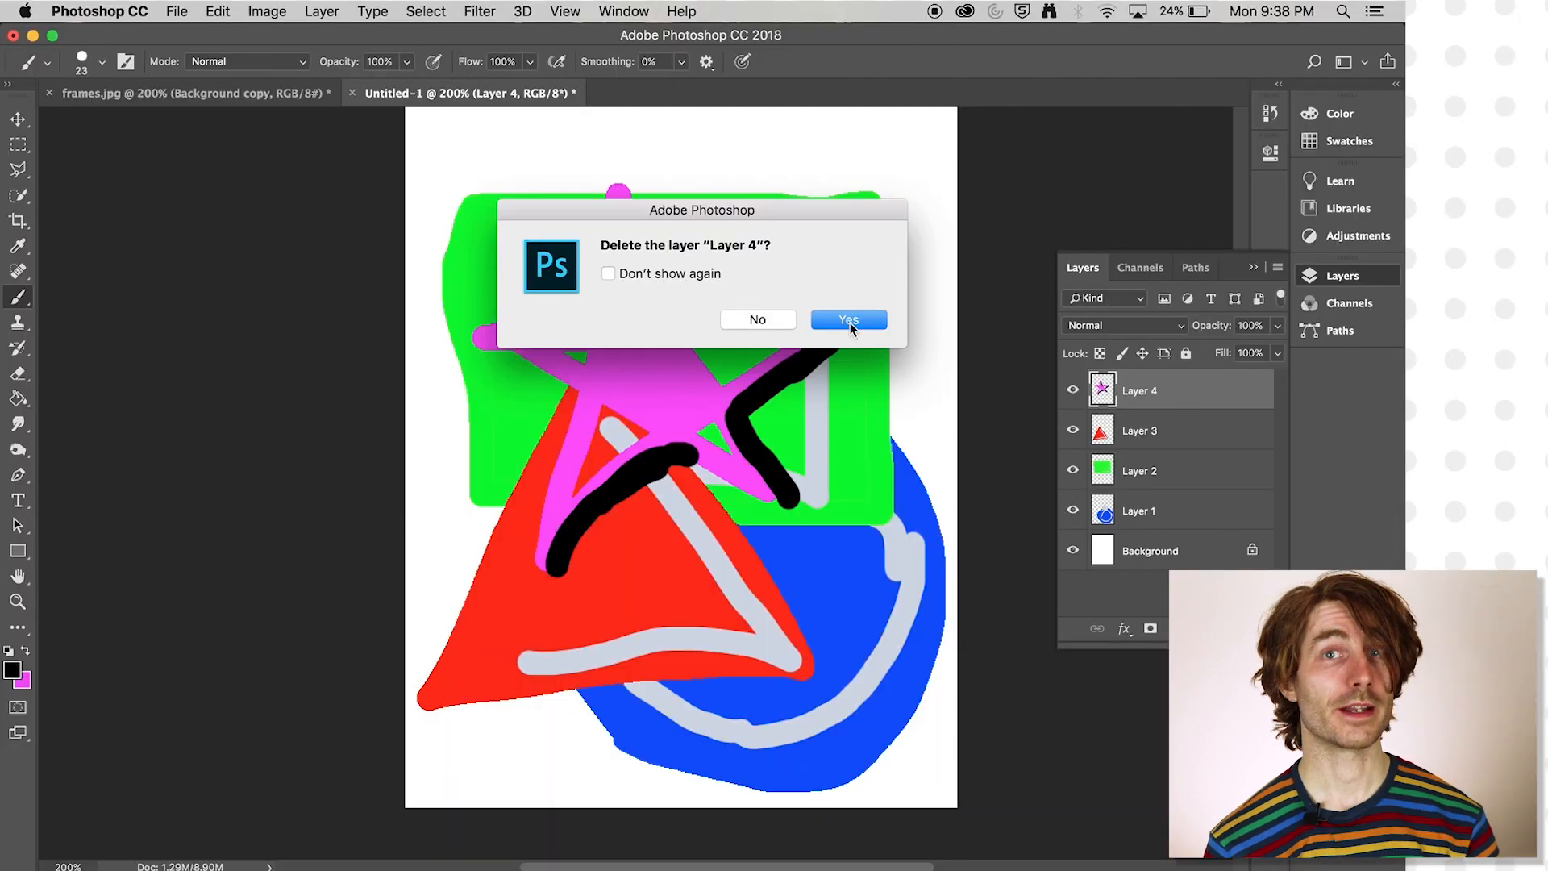
{"action": "left_click", "coordinate": [1018, 424]}
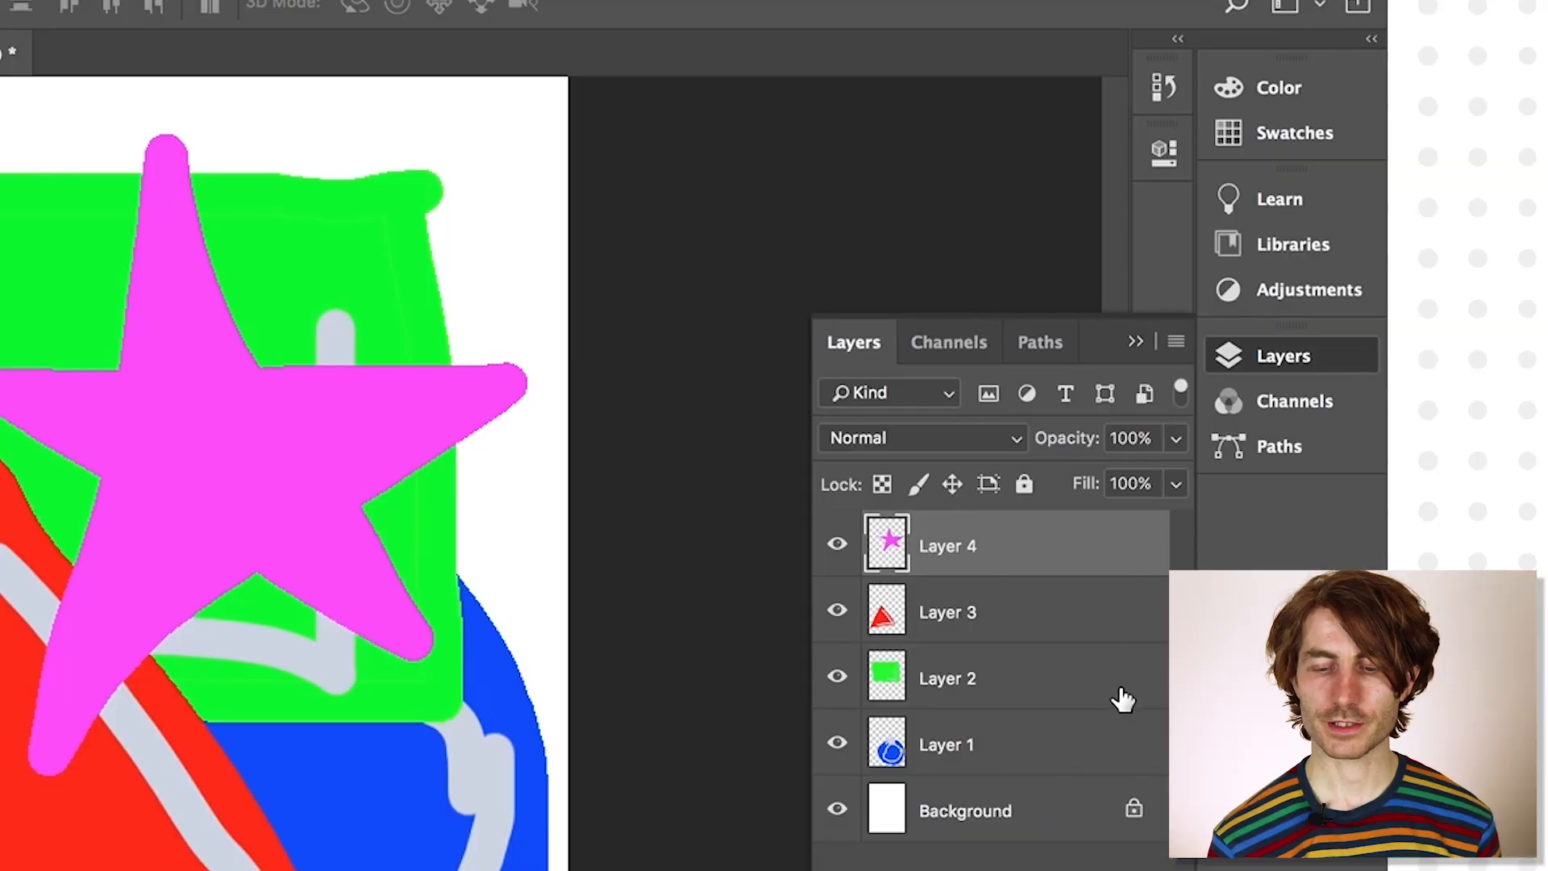
- Open the document's history and step back through the Layer Order states before the first Move, to the second one
{"action": "left_click", "coordinate": [1164, 104]}
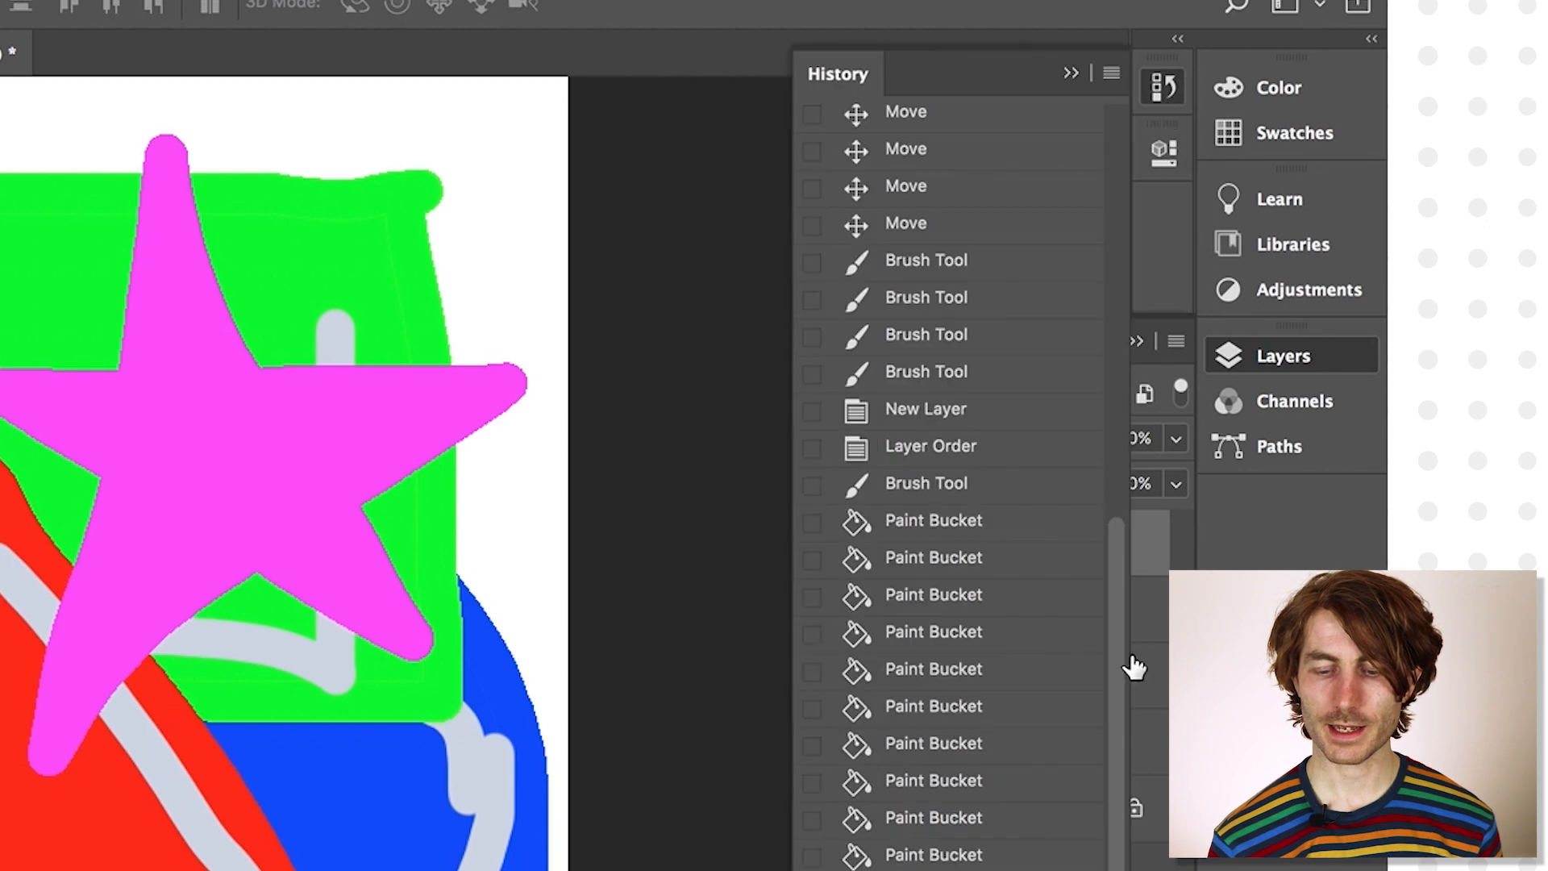
{"action": "mouse_move", "coordinate": [1119, 691]}
{"action": "left_mouse_down"}
{"action": "mouse_move", "coordinate": [1120, 358]}
{"action": "mouse_move", "coordinate": [1095, 719]}
{"action": "mouse_move", "coordinate": [1110, 472]}
{"action": "left_mouse_up"}
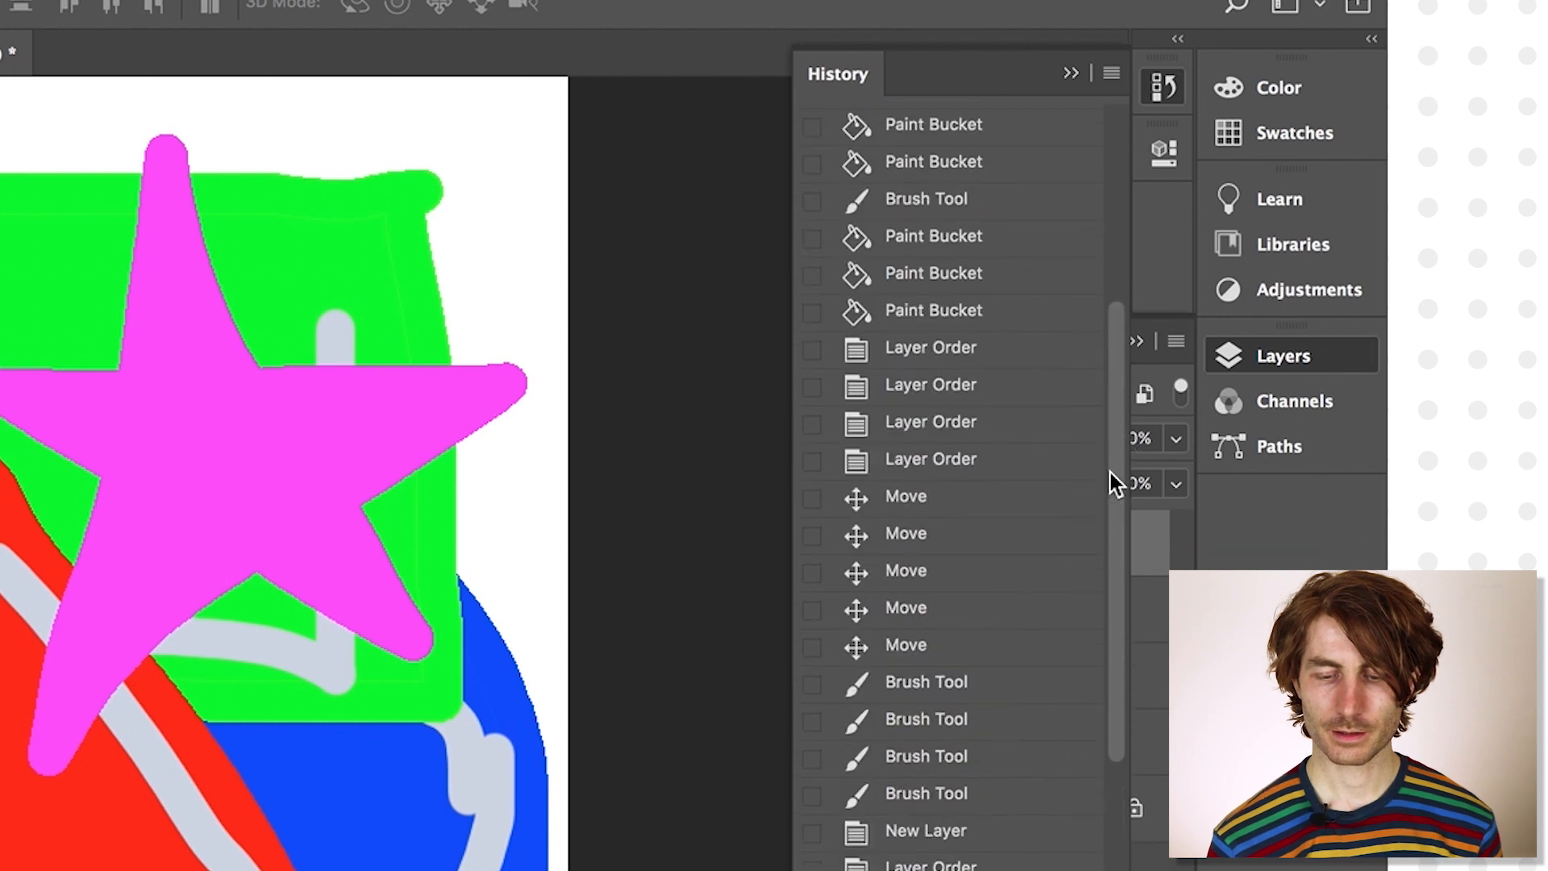
{"action": "left_click", "coordinate": [927, 500]}
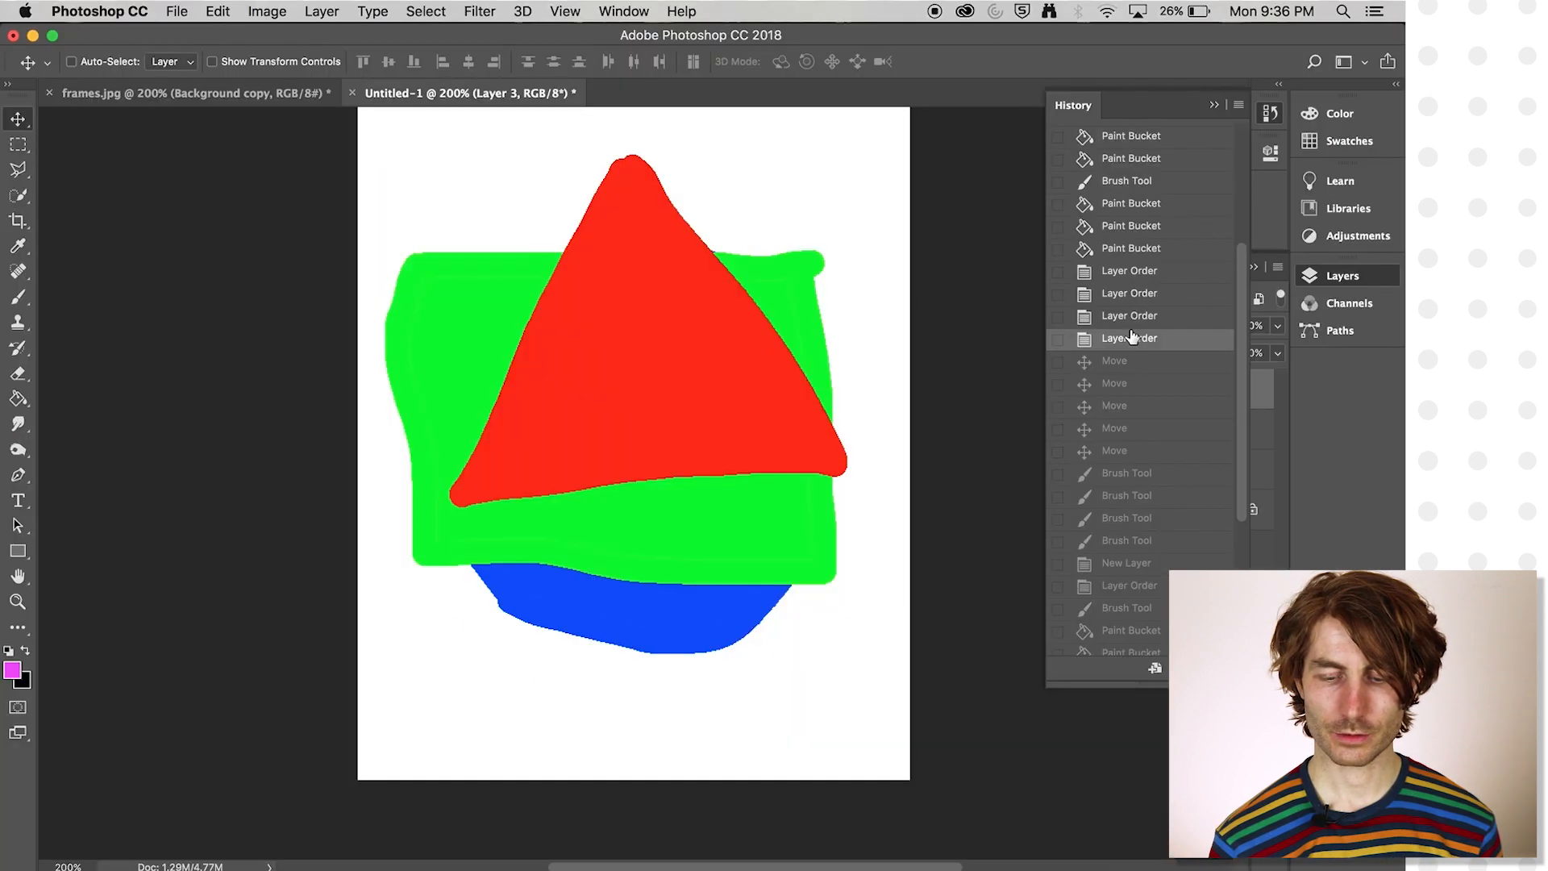
{"action": "left_click", "coordinate": [935, 417]}
{"action": "left_click", "coordinate": [1132, 294]}
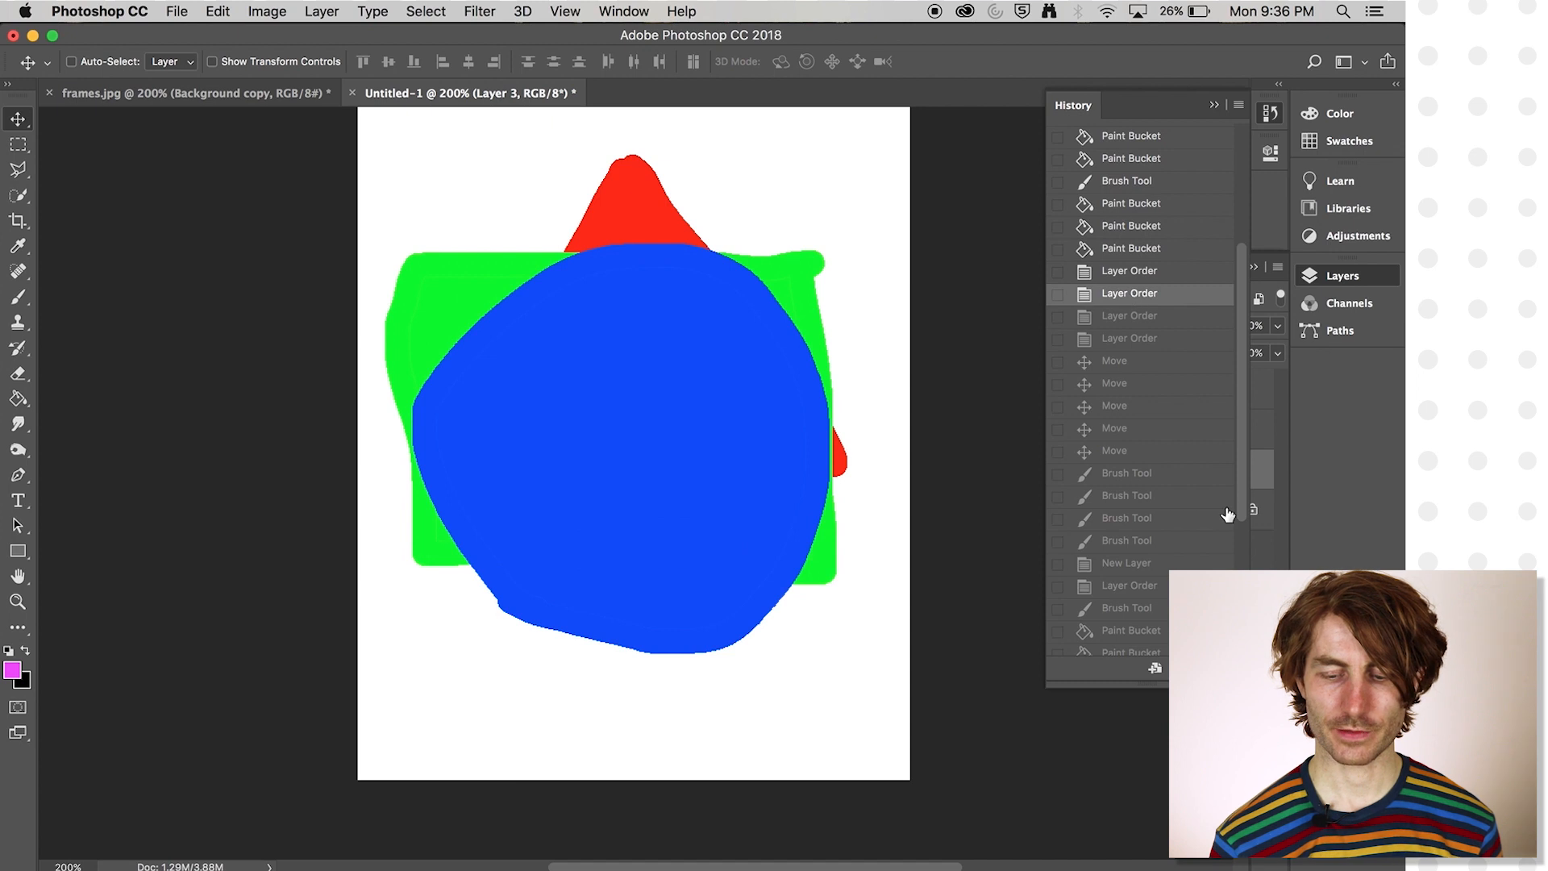
- Jump forward in the history through the grey Brush Tool strokes and the new layer's Layer Order state to the first Paint Bucket fill
{"action": "left_click", "coordinate": [1145, 496]}
{"action": "left_click", "coordinate": [1137, 586]}
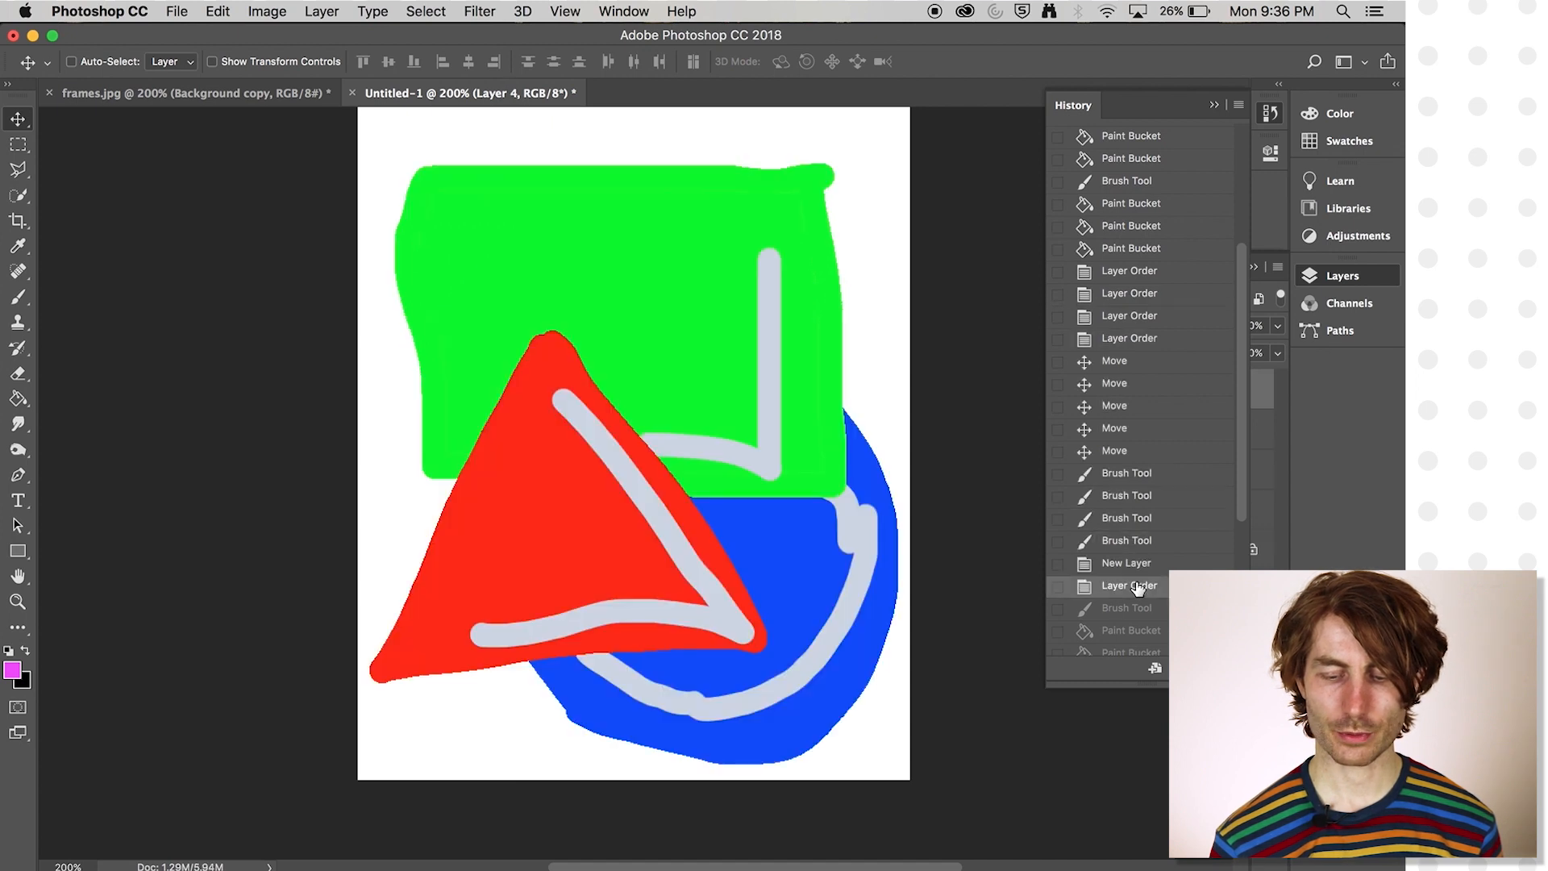
{"action": "left_click", "coordinate": [1136, 630]}
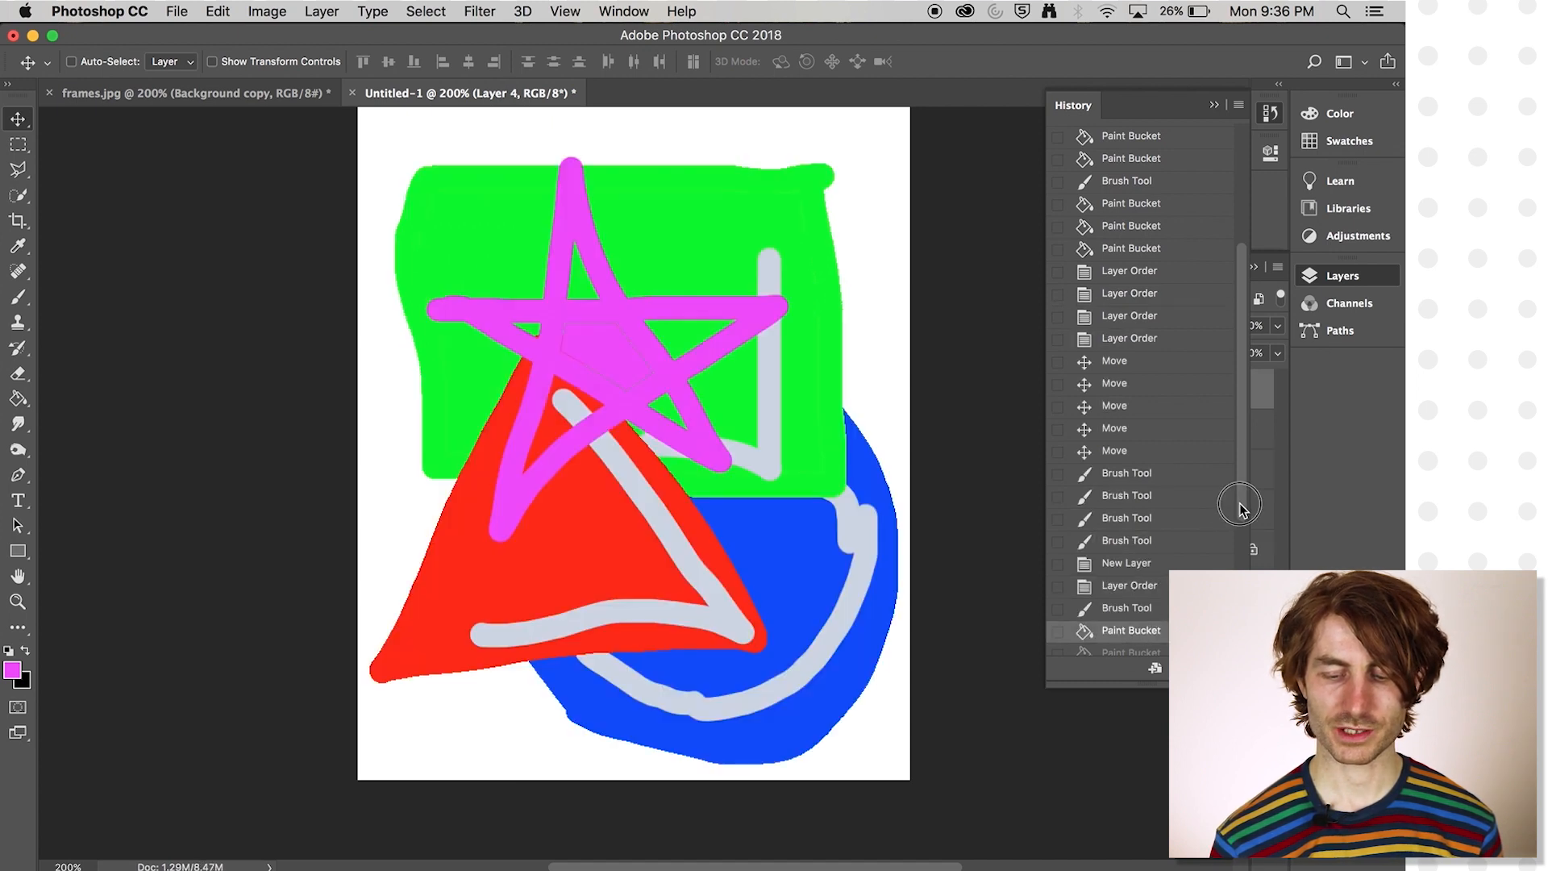
- Jump to the eighth Paint Bucket state in the history, and step back through the star's fills to the second one
{"action": "scroll", "coordinate": [1239, 507], "scroll_direction": "down", "scroll_amount": 5}
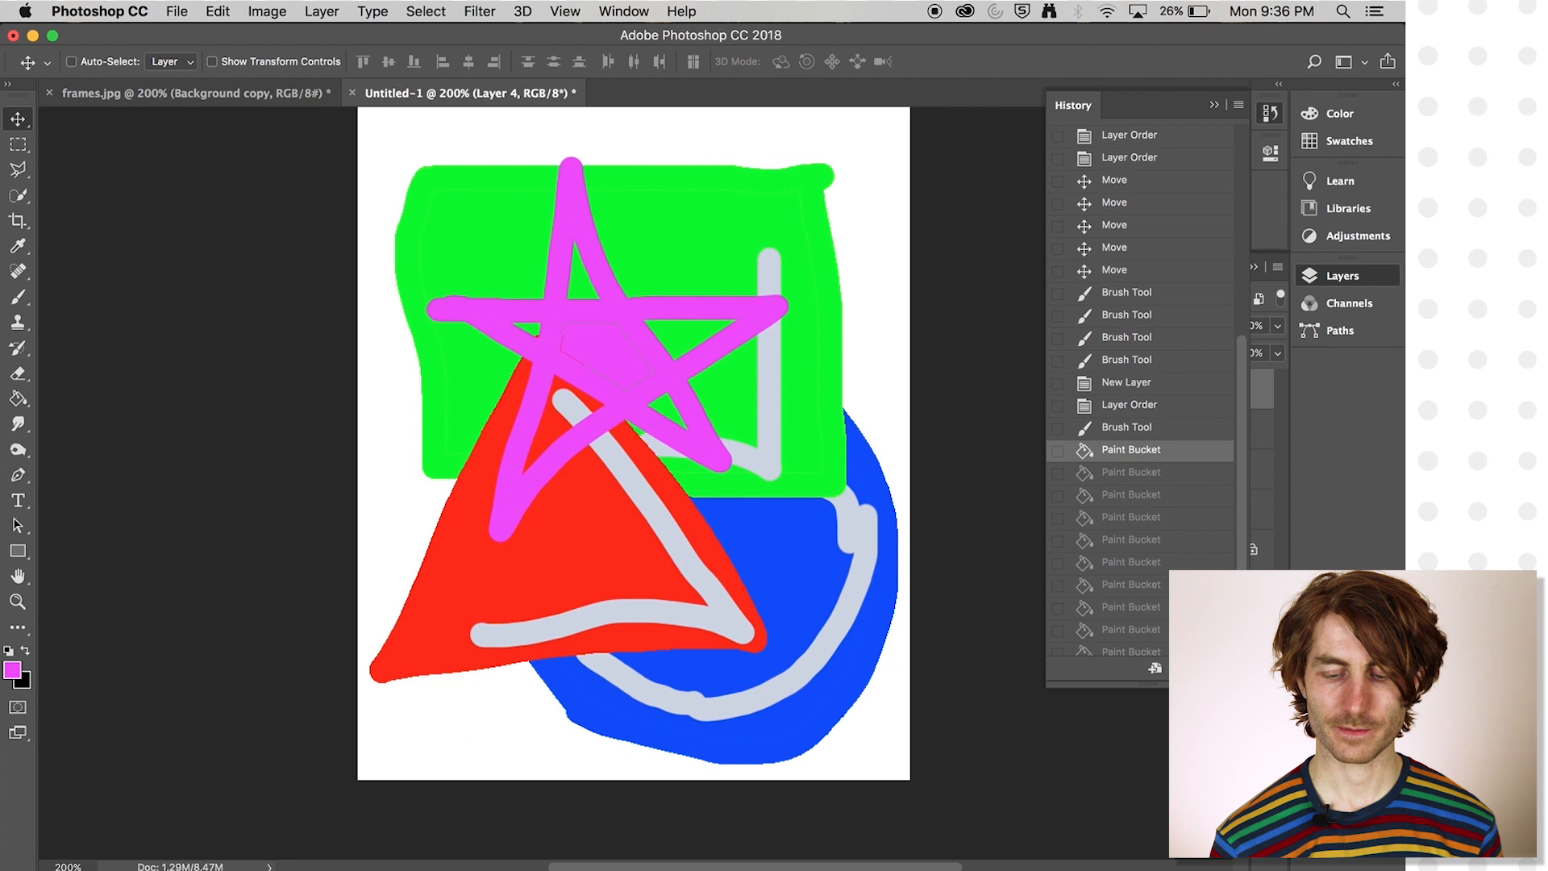
{"action": "left_click", "coordinate": [1162, 532]}
{"action": "left_click", "coordinate": [1148, 487]}
{"action": "left_click", "coordinate": [1143, 468]}
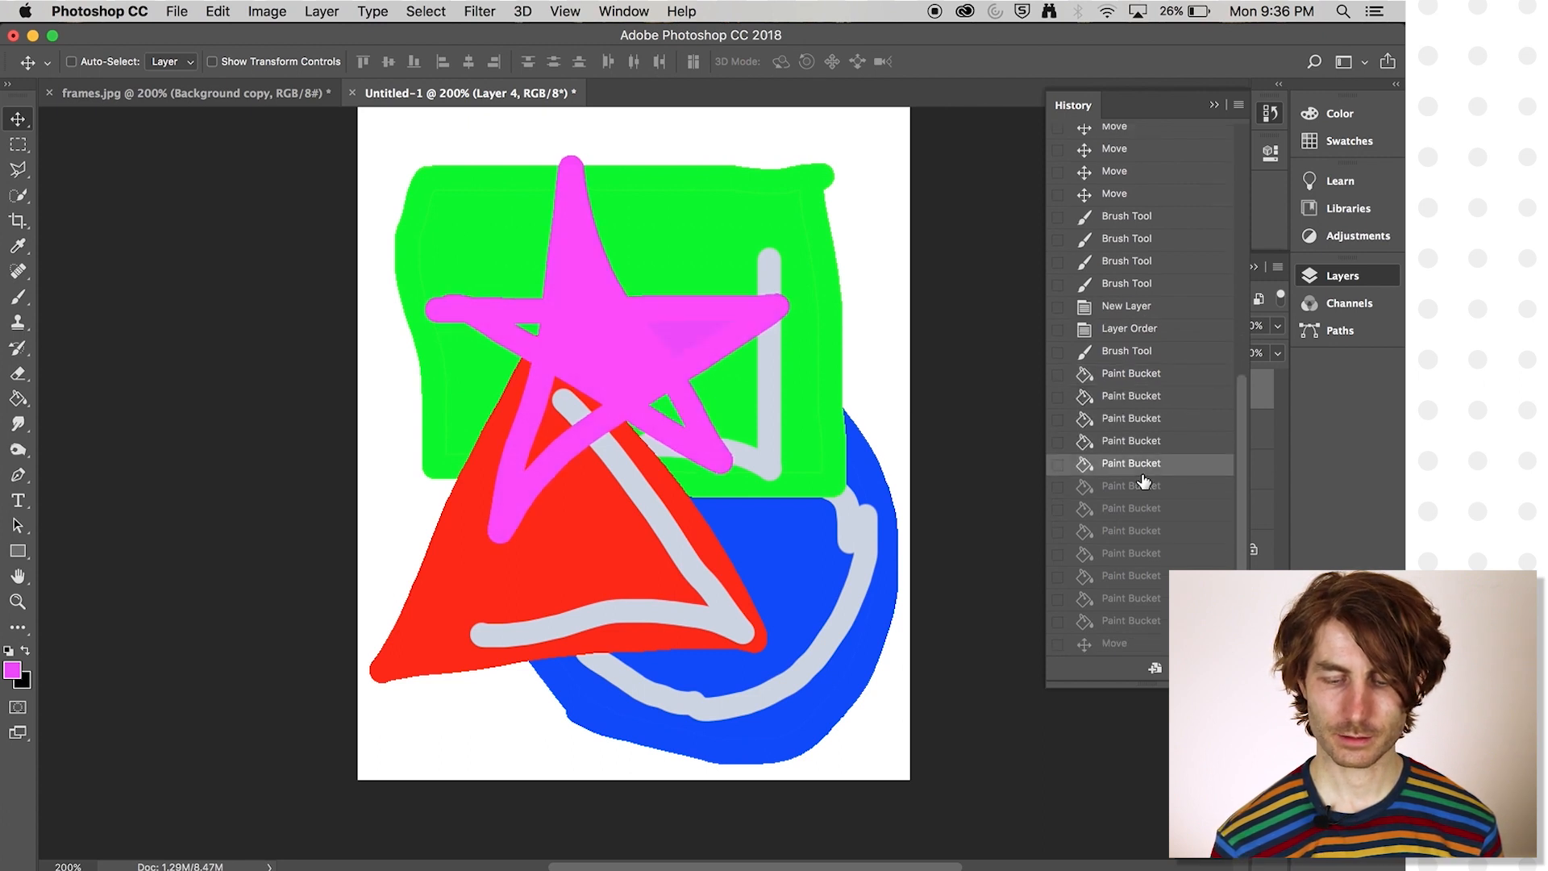
{"action": "left_click", "coordinate": [1137, 445]}
{"action": "left_click", "coordinate": [1132, 404]}
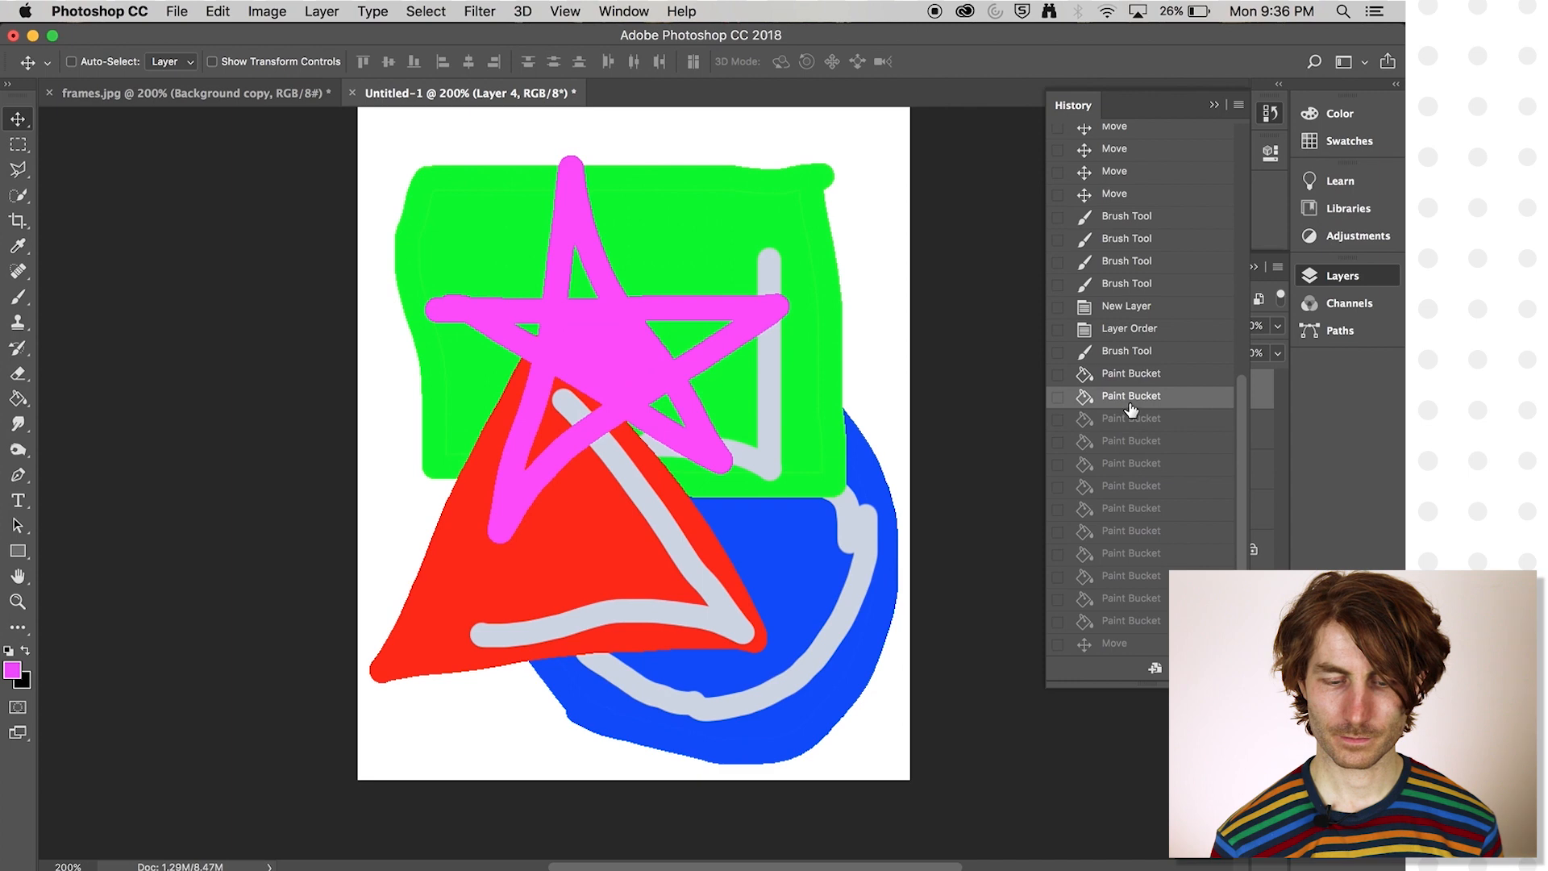